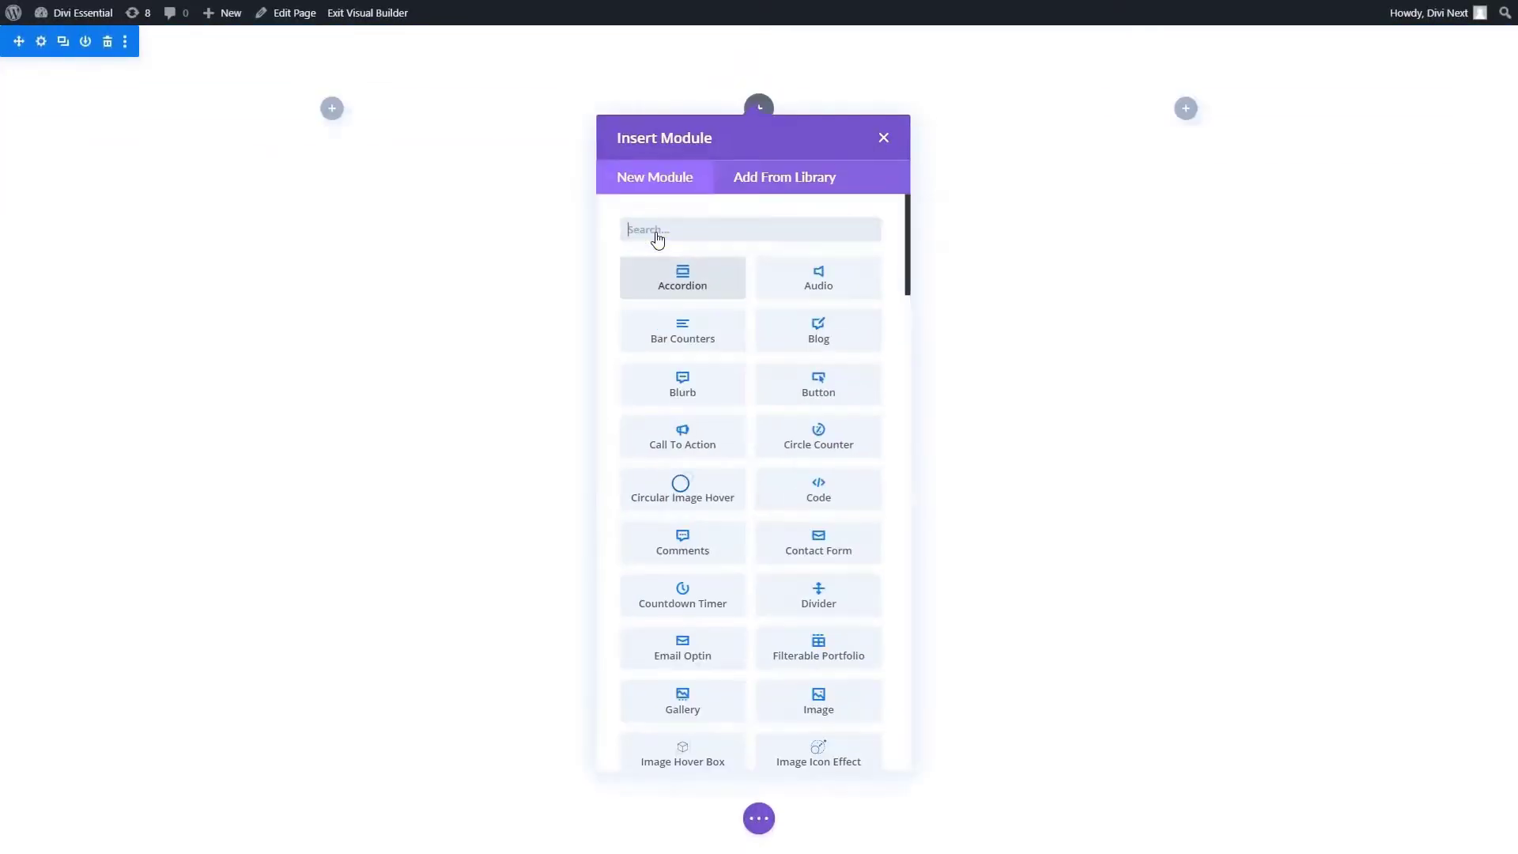
Insert a Next Image Accordion module via 'acco' and give its first item the muscular man posing photo.
type("acco")
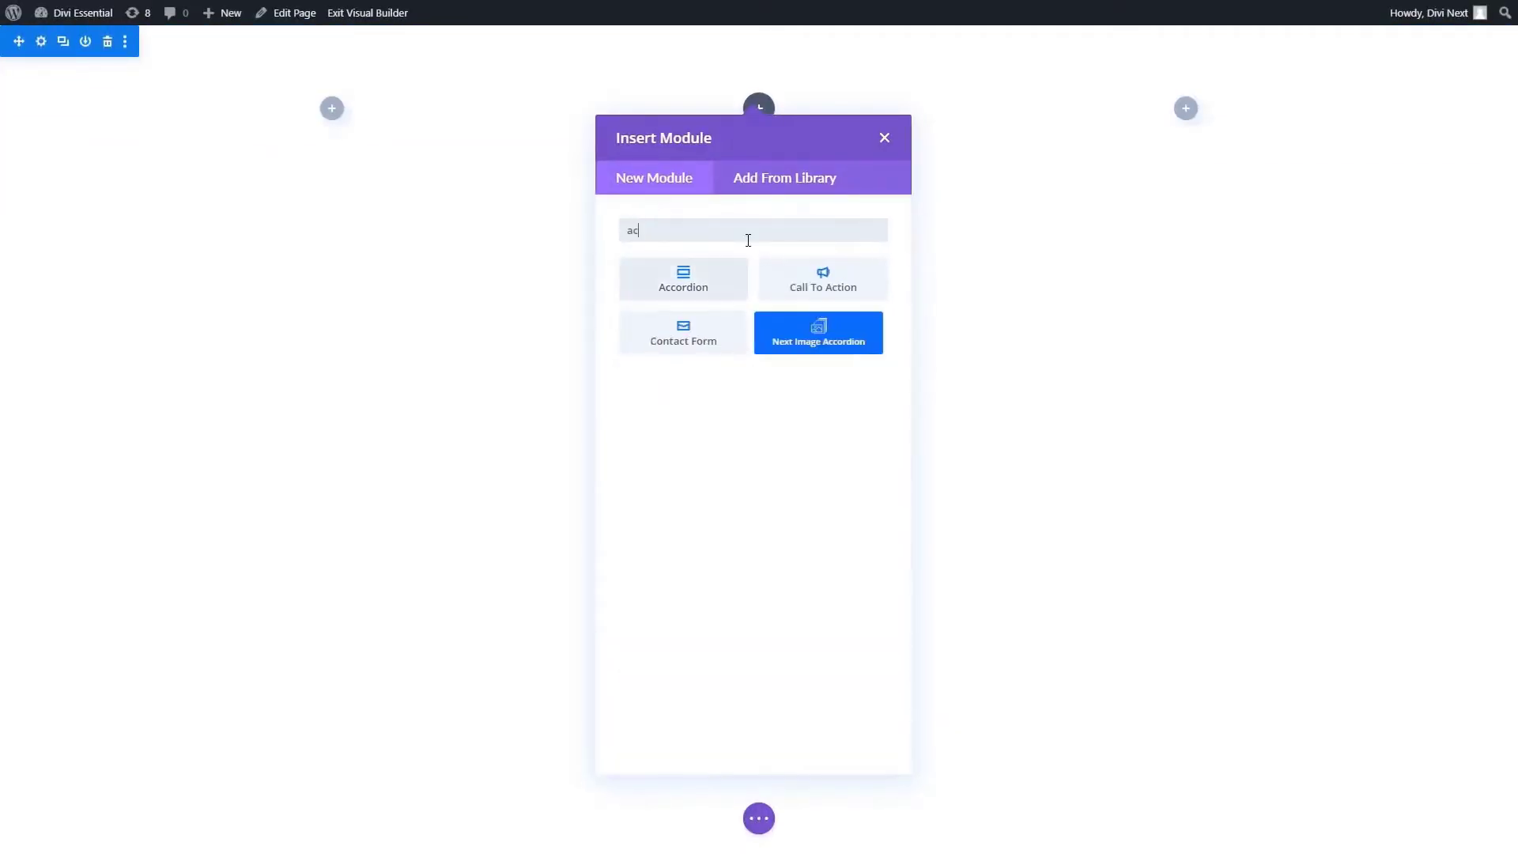
left_click(794, 279)
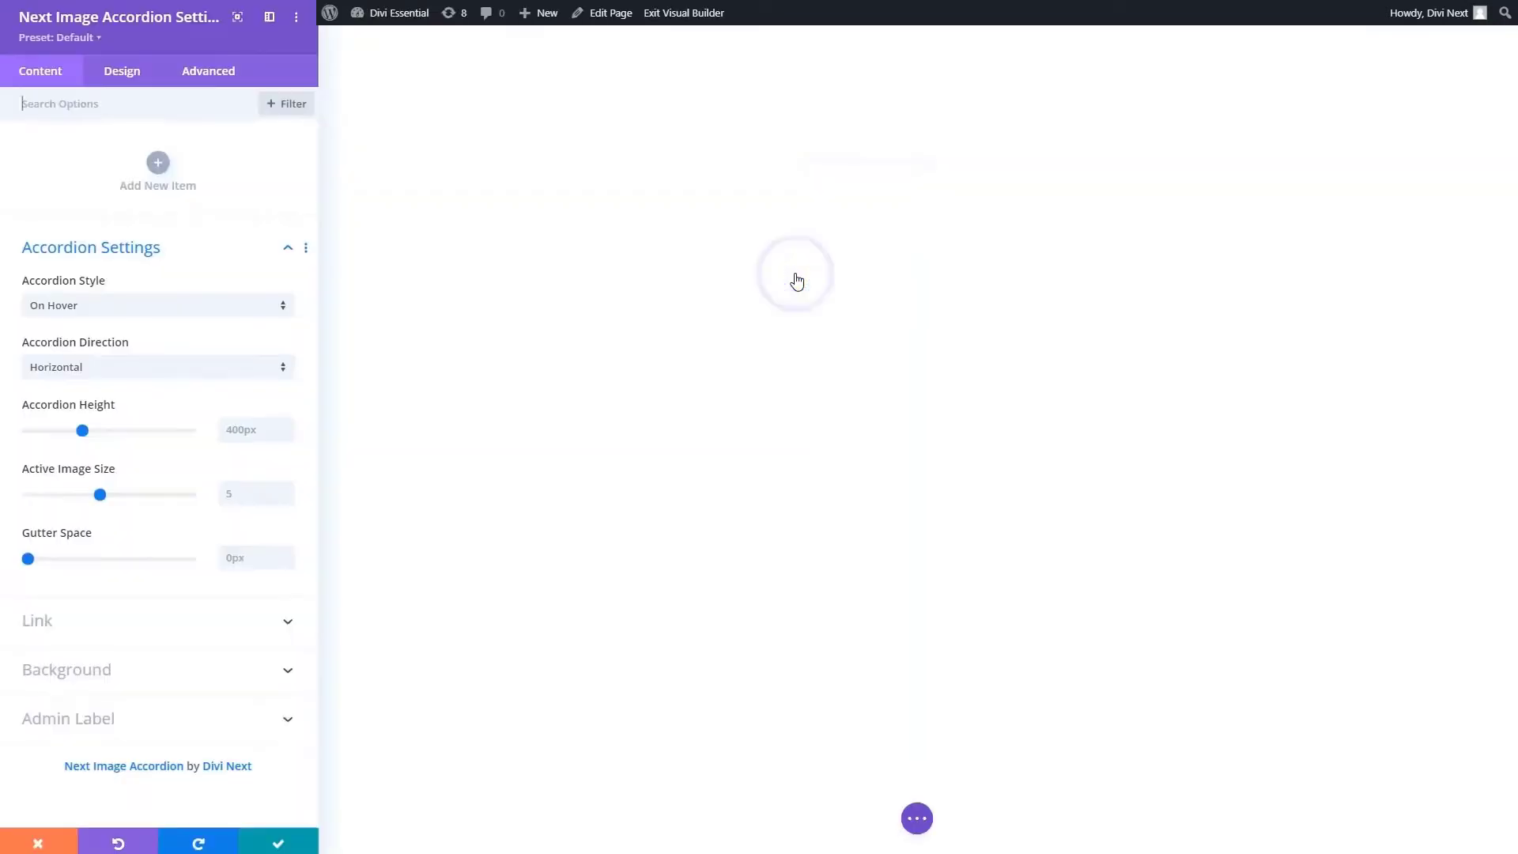
left_click(158, 166)
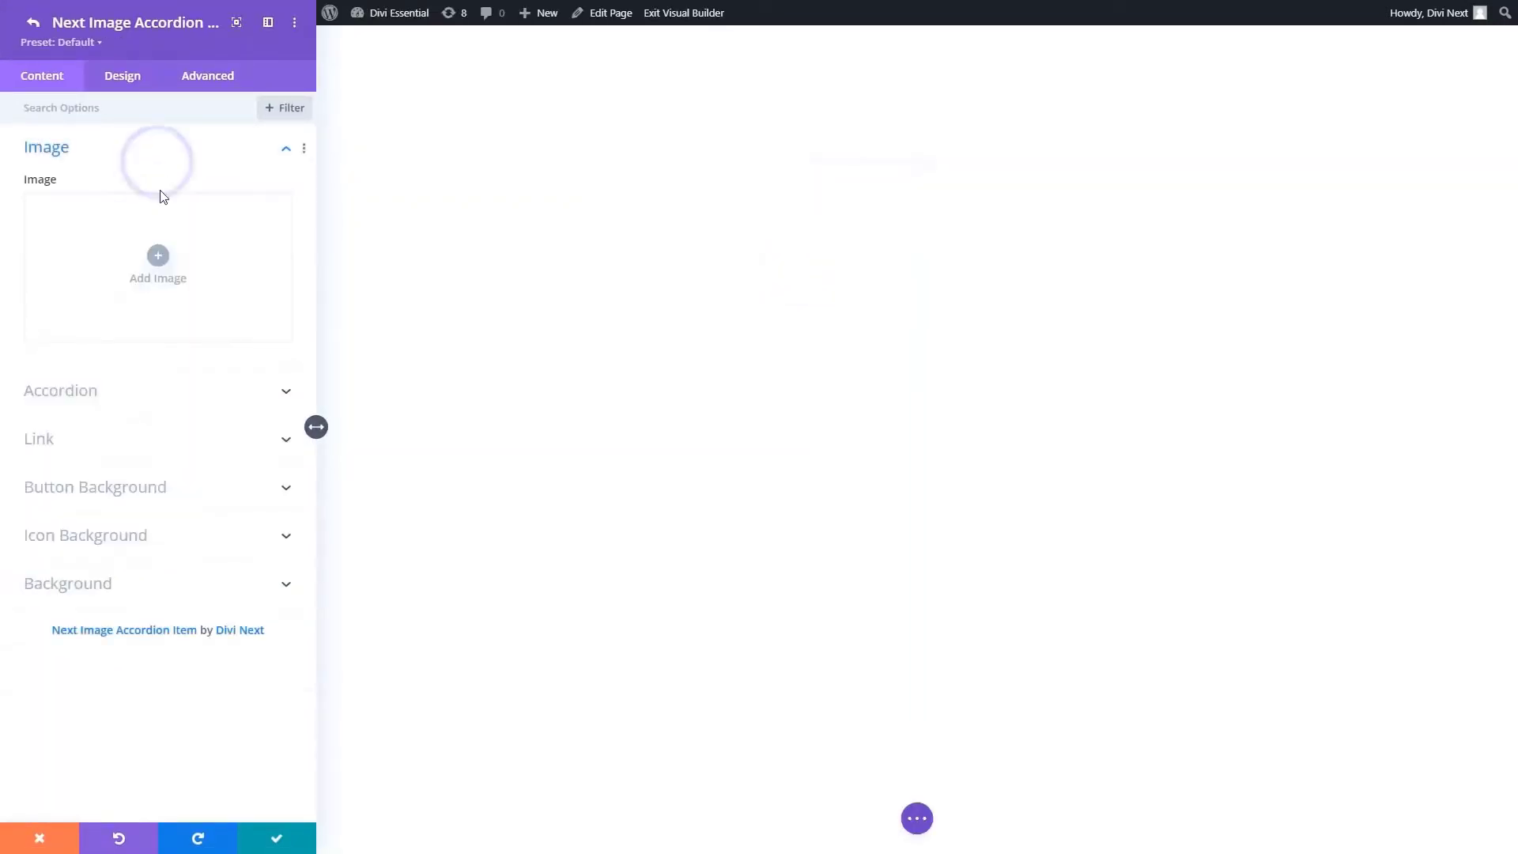
left_click(162, 258)
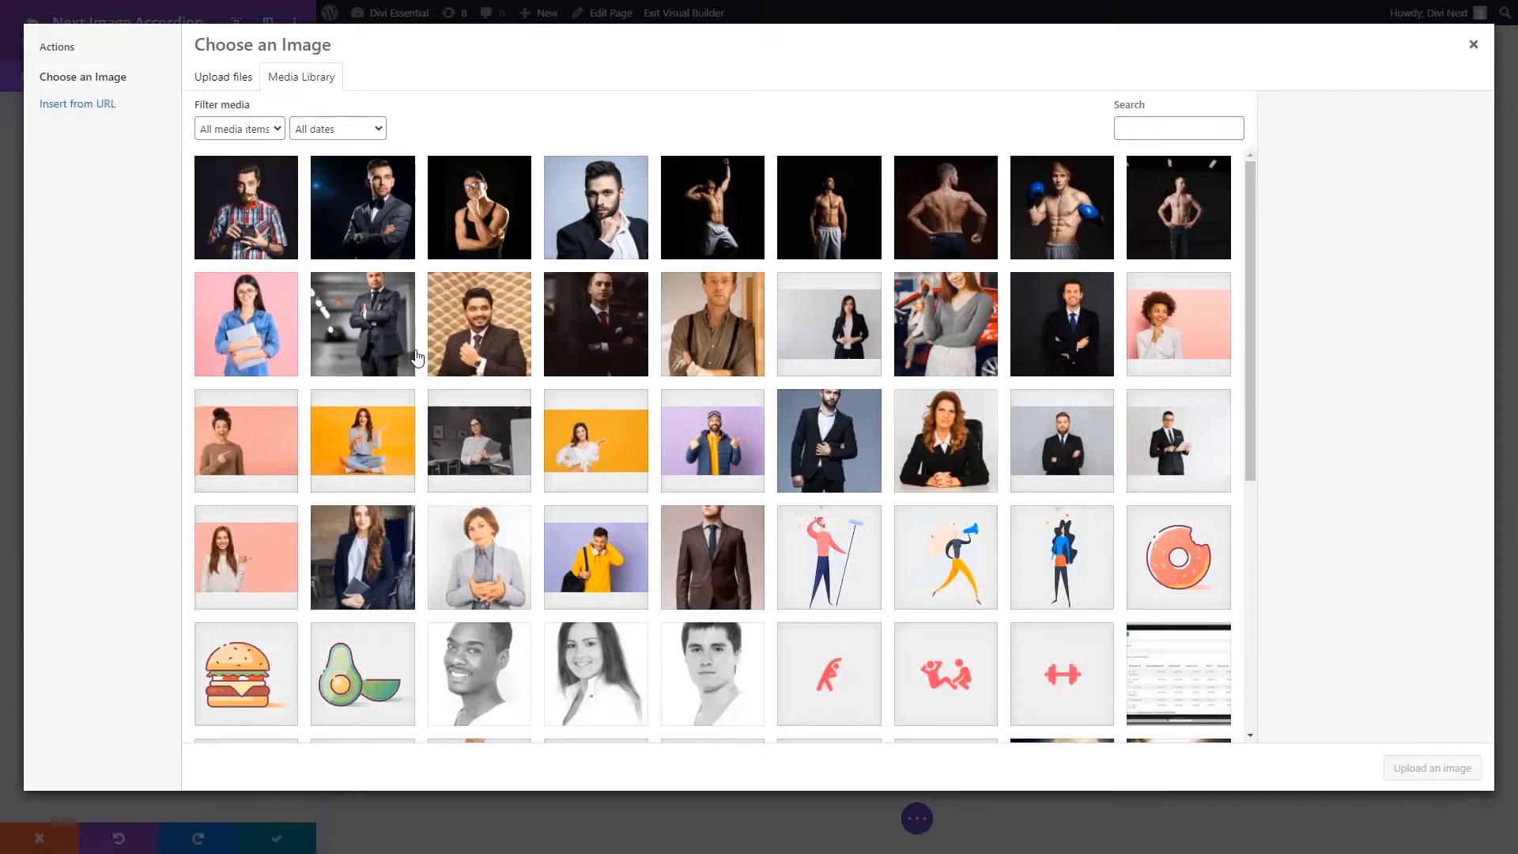
left_click(724, 225)
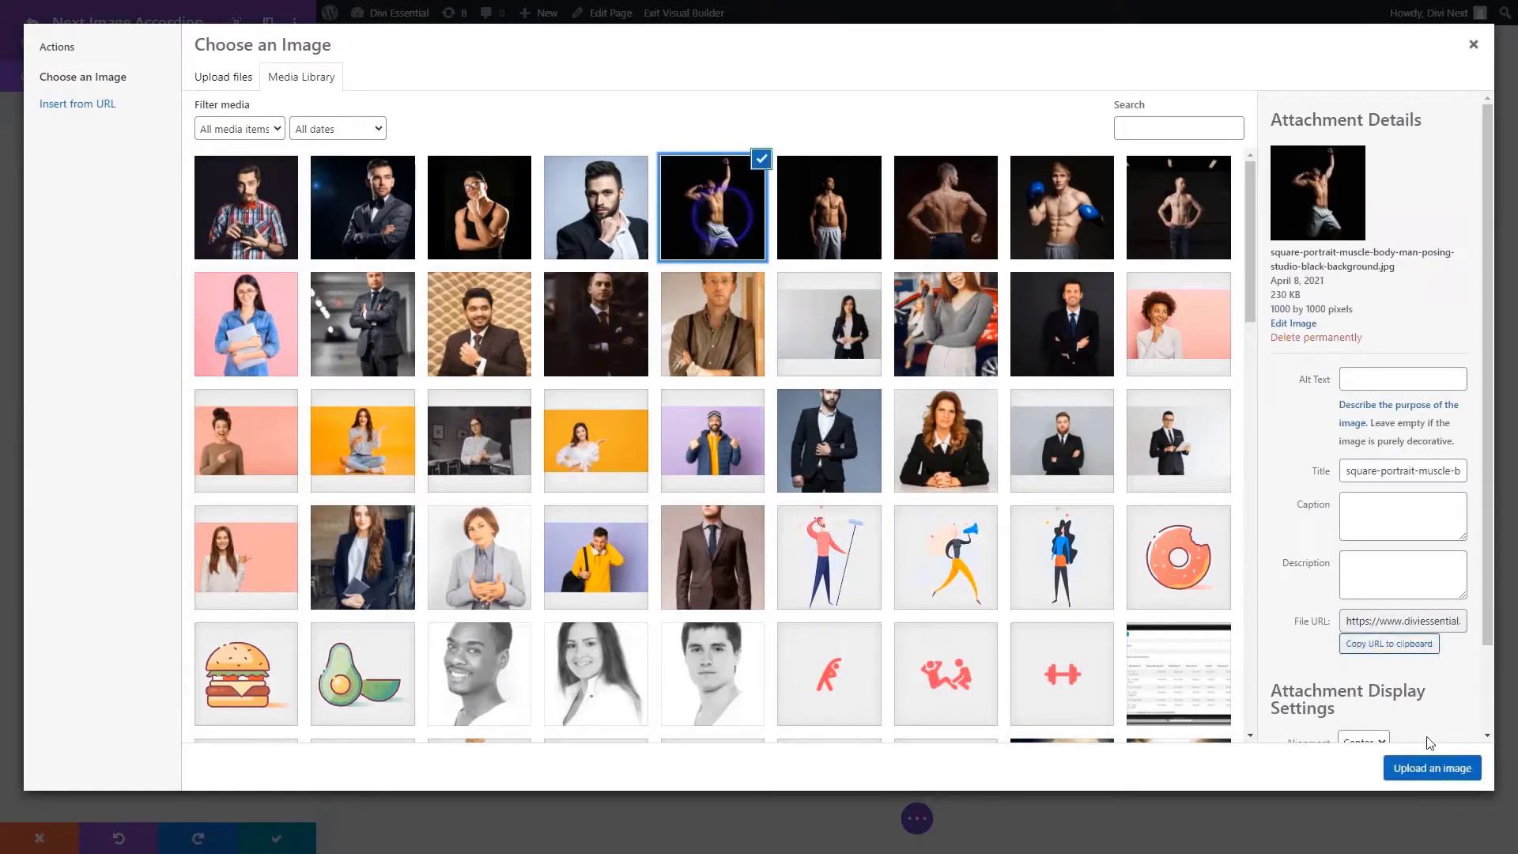
left_click(1432, 767)
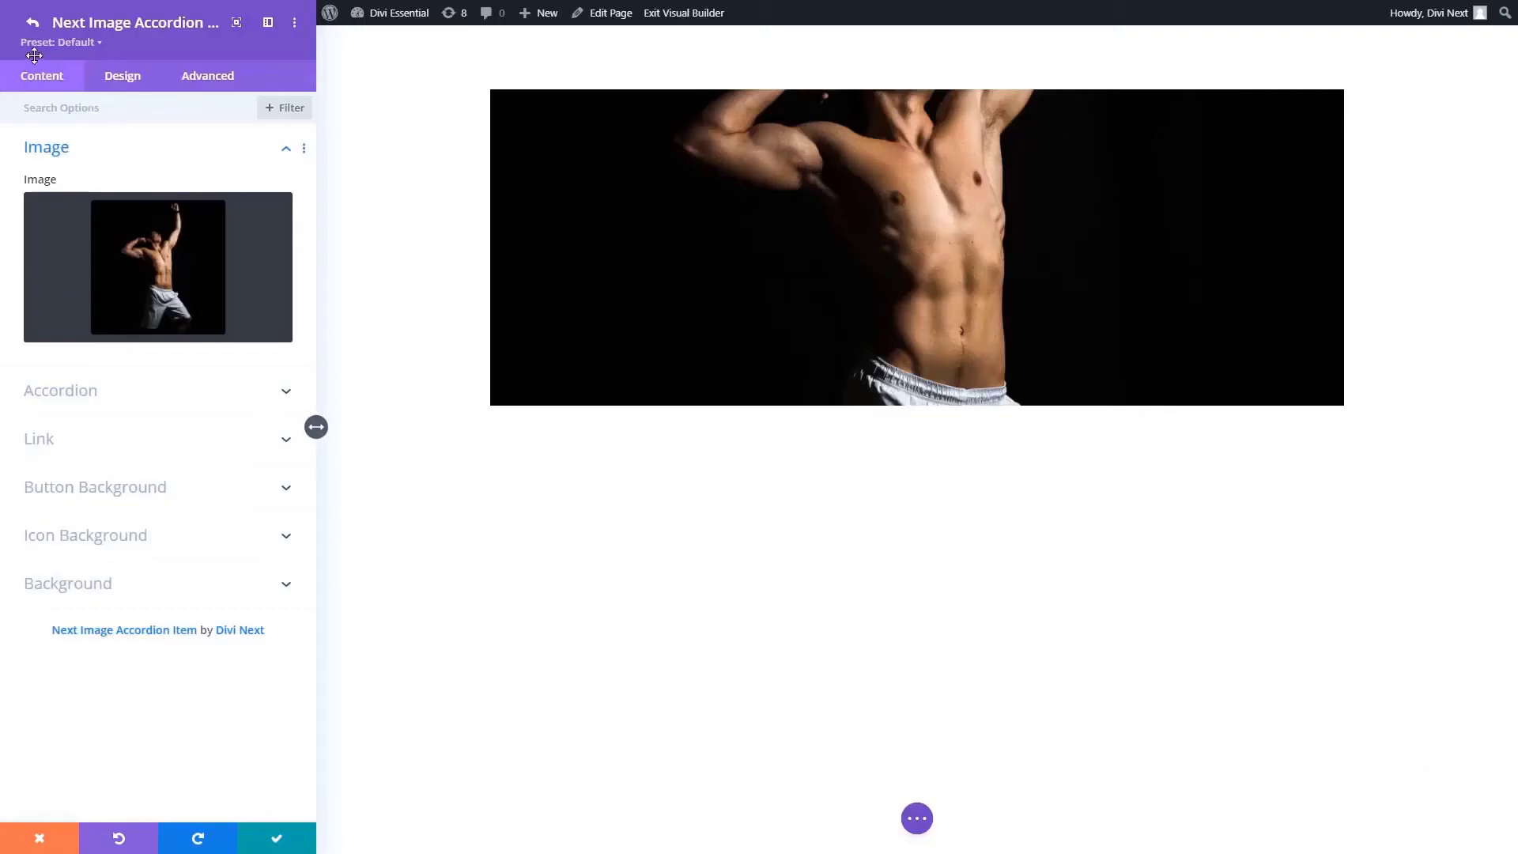
Delete the description's last two sentences so it ends at 'in the module Content settings.'.
left_click(60, 390)
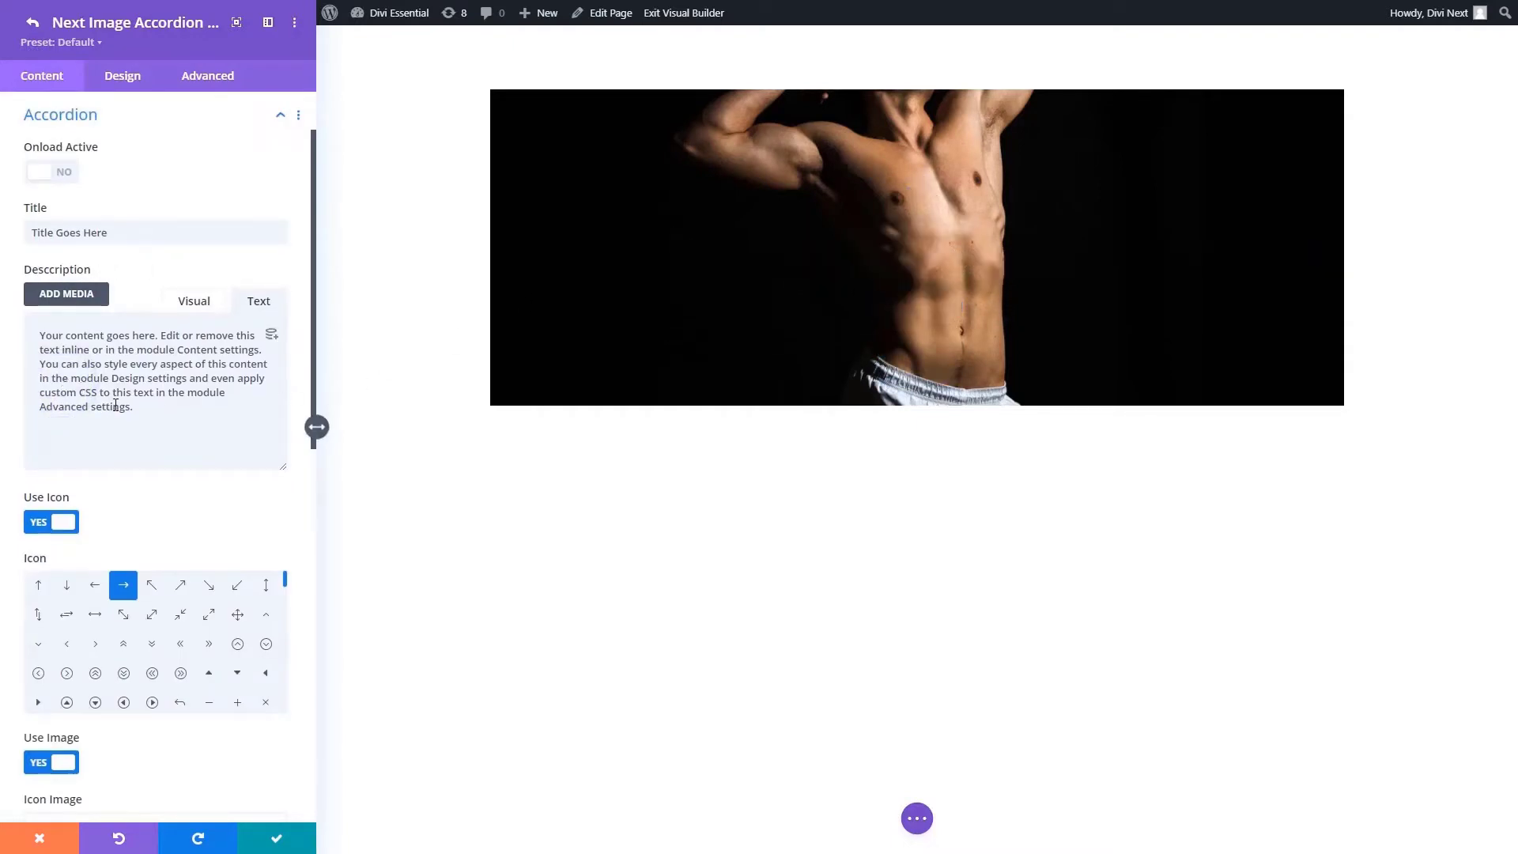
left_click_drag(150, 405, 266, 353)
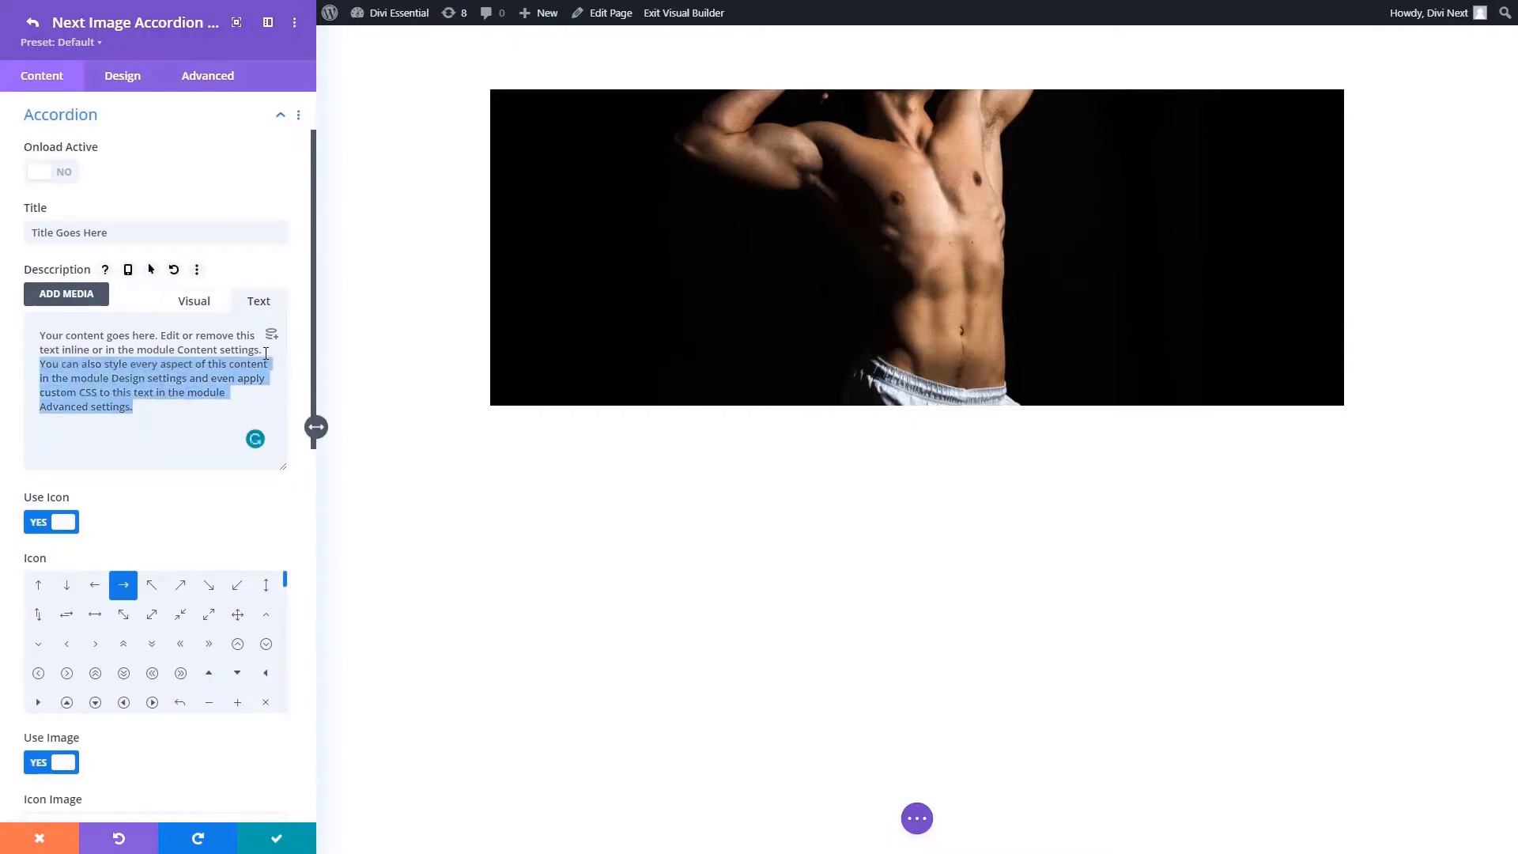
key("BackSpace")
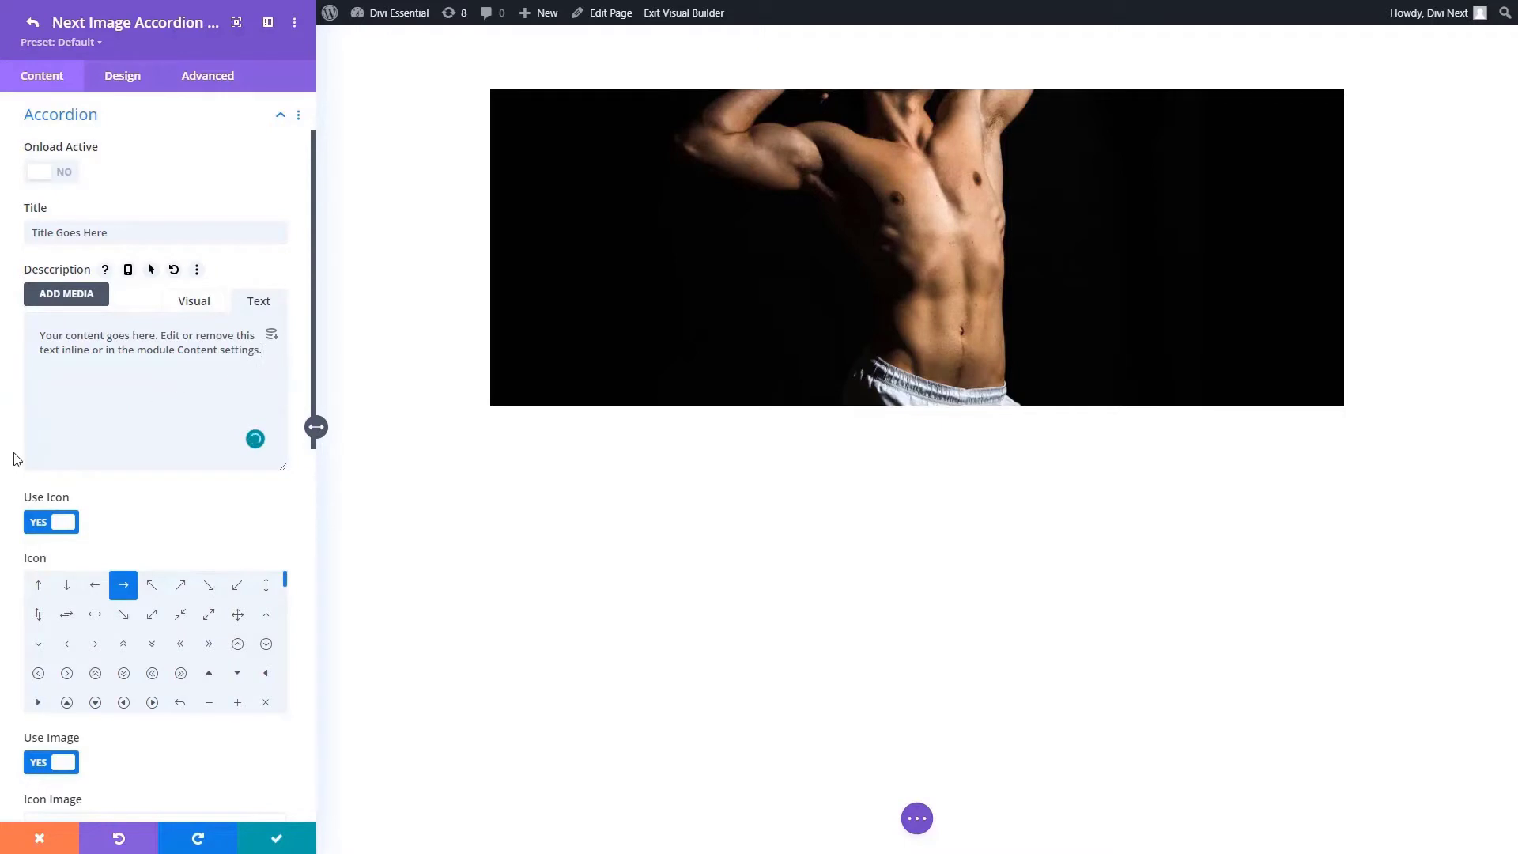
scroll(14, 458, "down", 3)
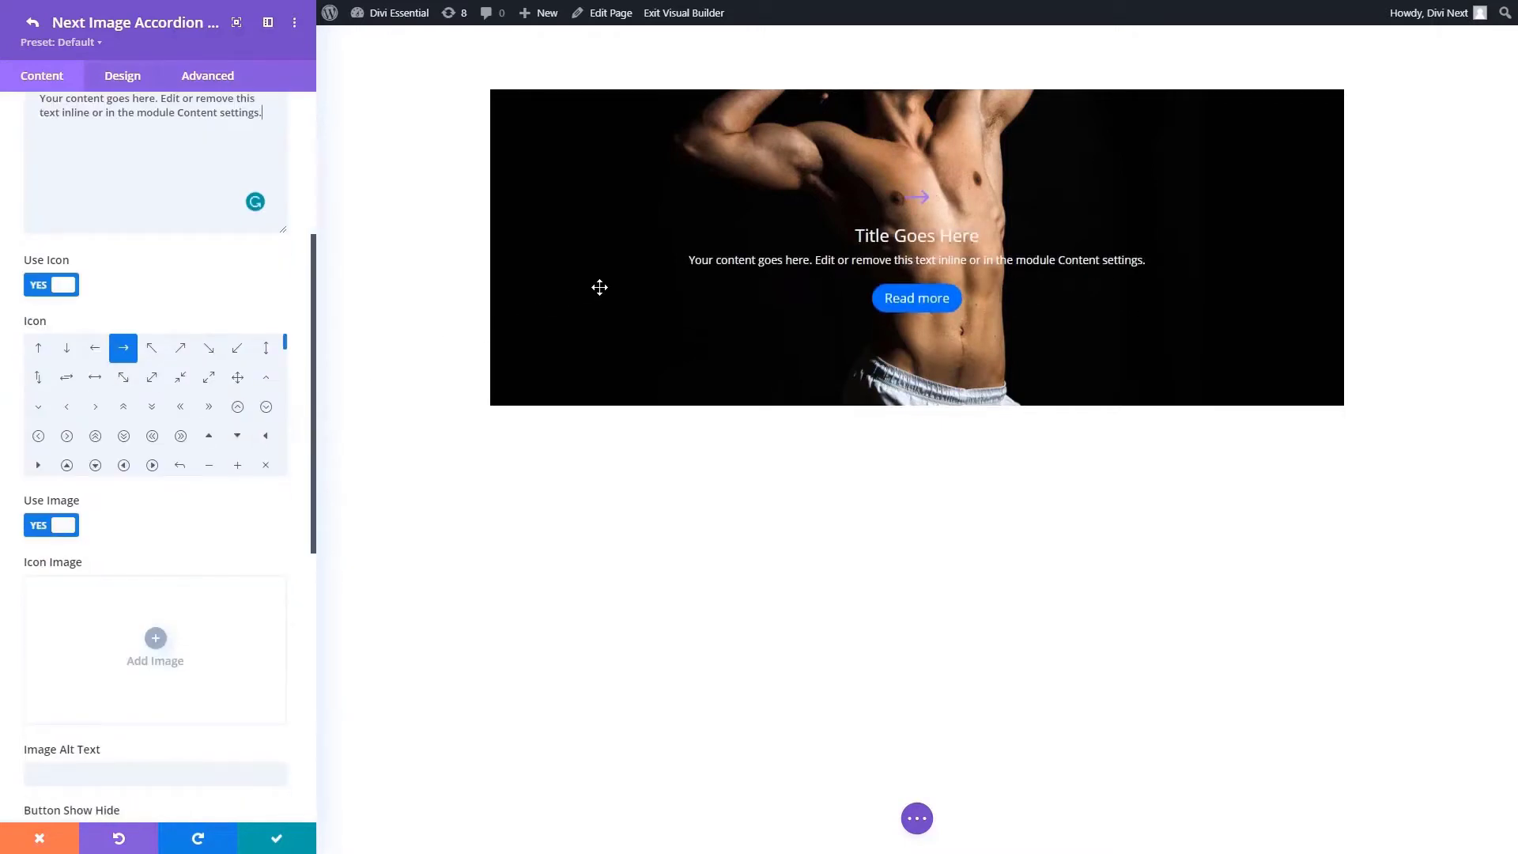
scroll(4, 553, "down", 6)
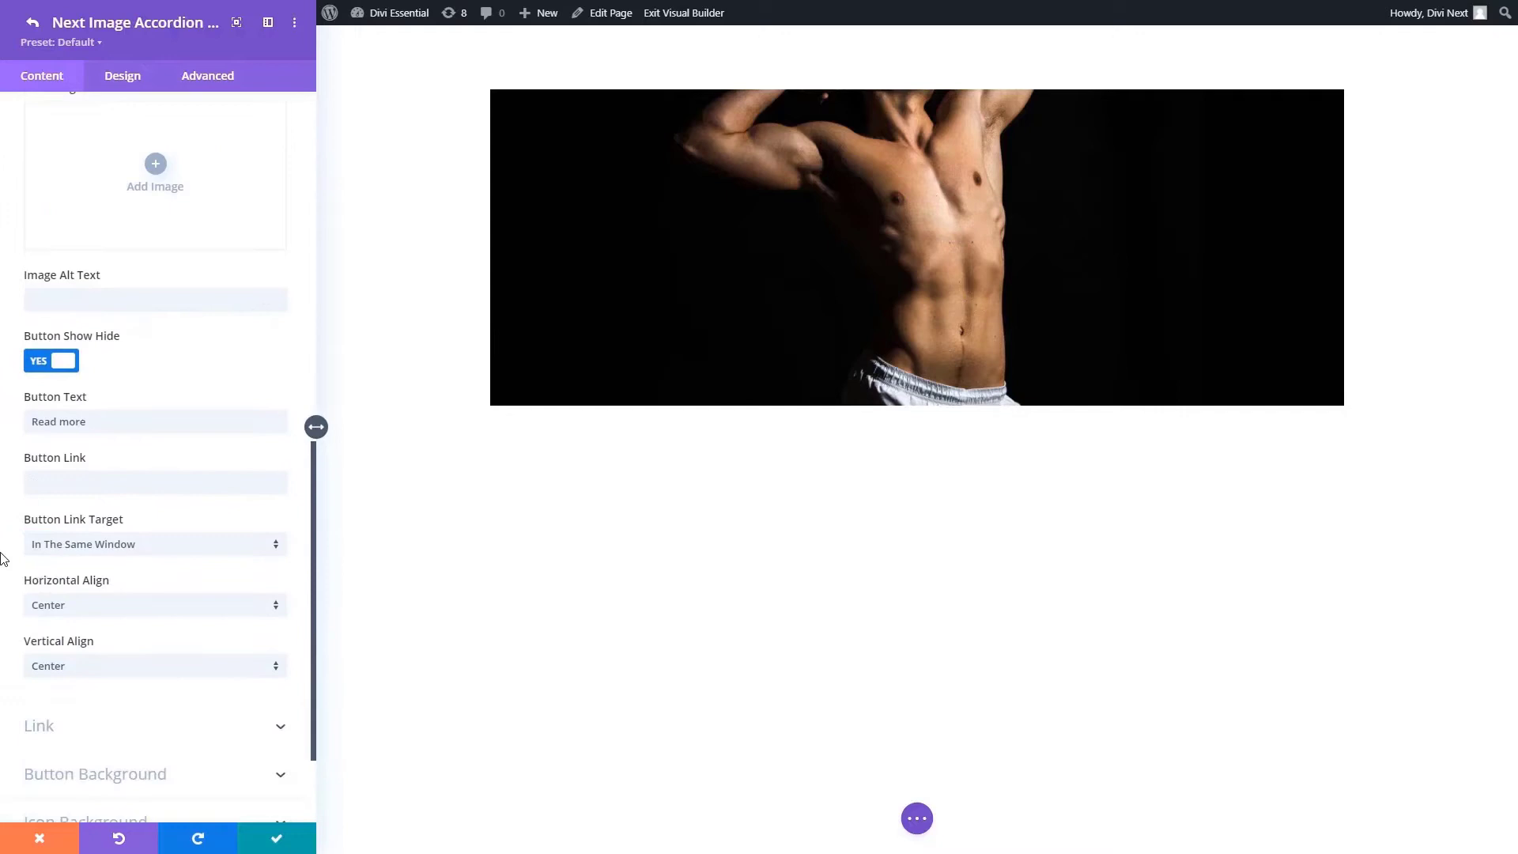
scroll(10, 575, "up", 2)
scroll(10, 576, "down", 3)
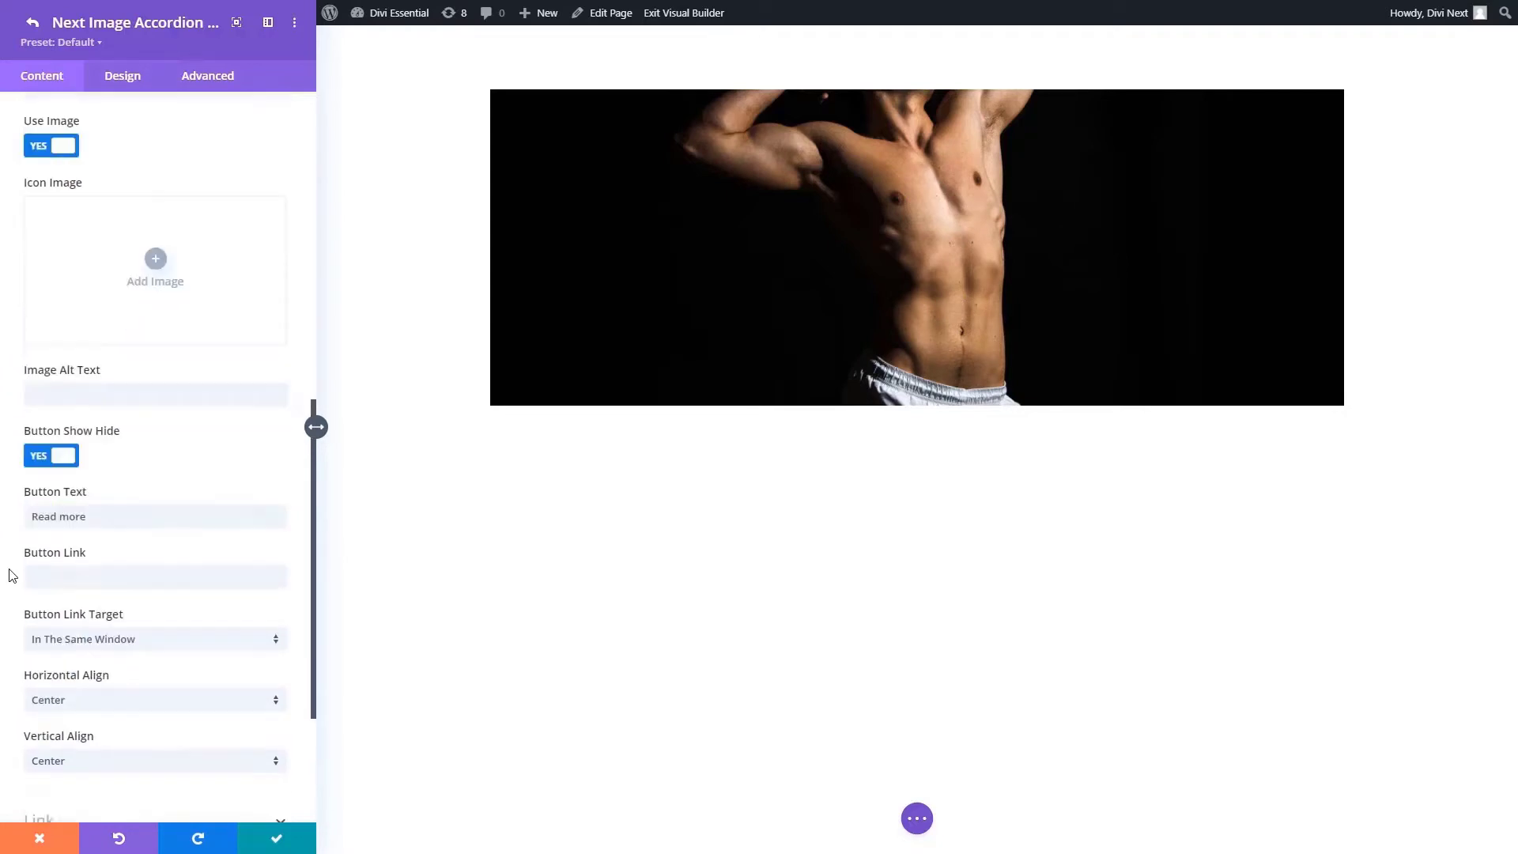
Set the item content's Horizontal Align to Left after briefly trying Right.
left_click(85, 530)
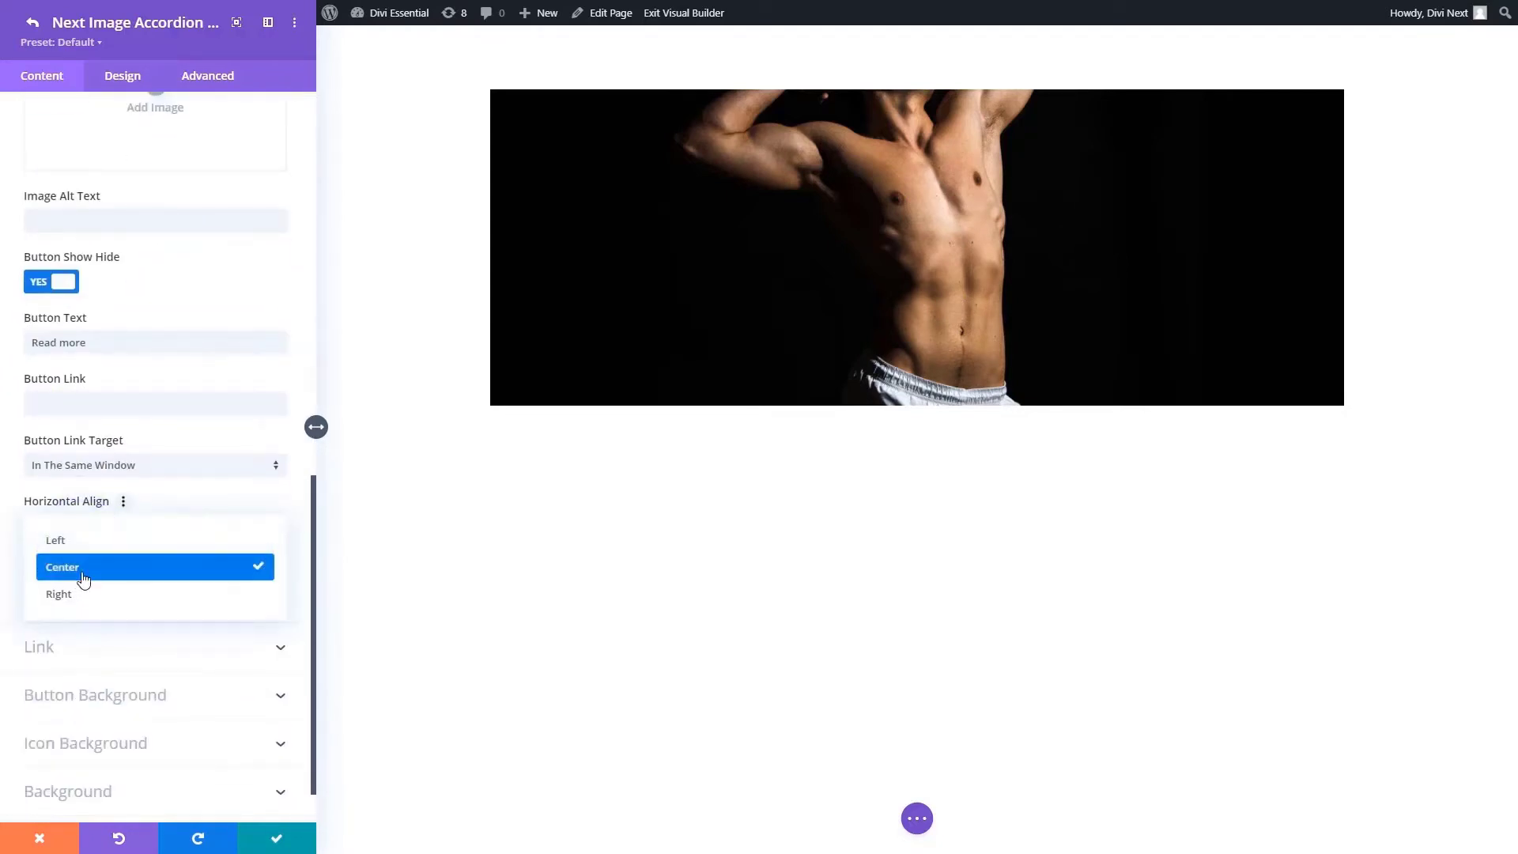
left_click(85, 537)
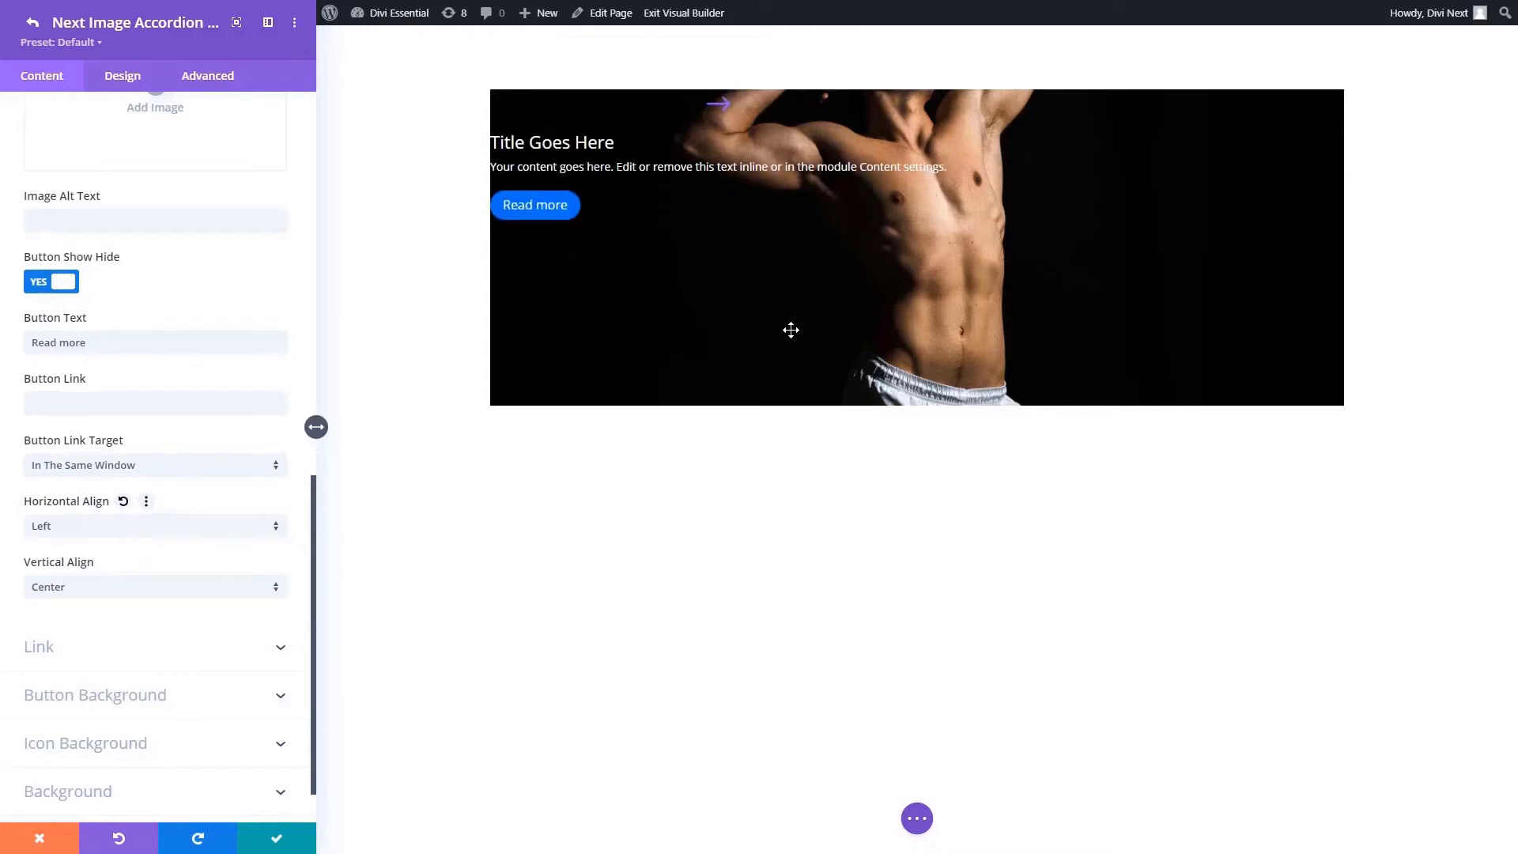
left_click(83, 535)
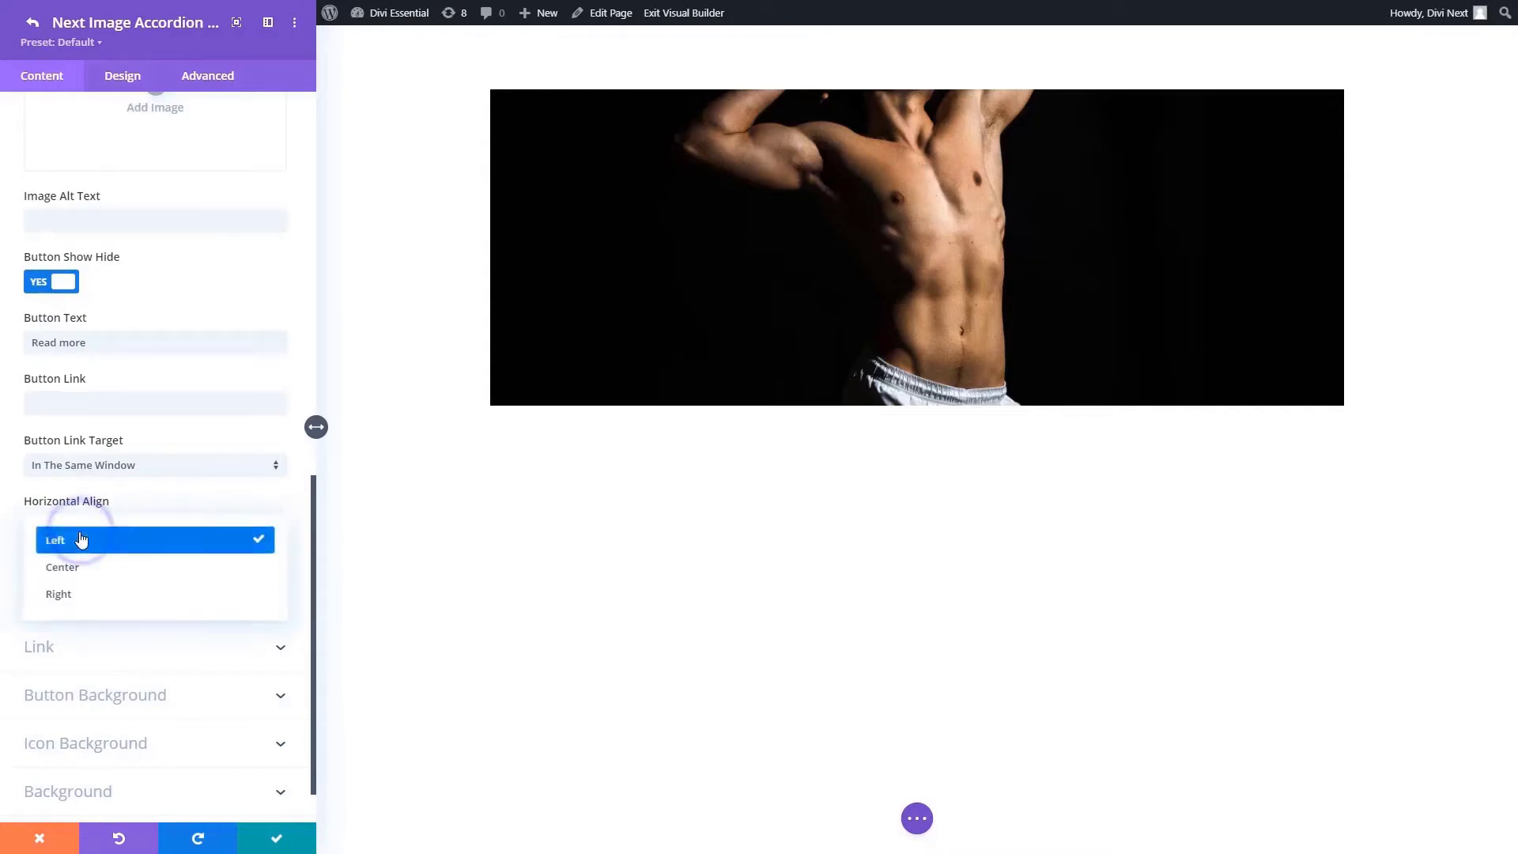
left_click(68, 595)
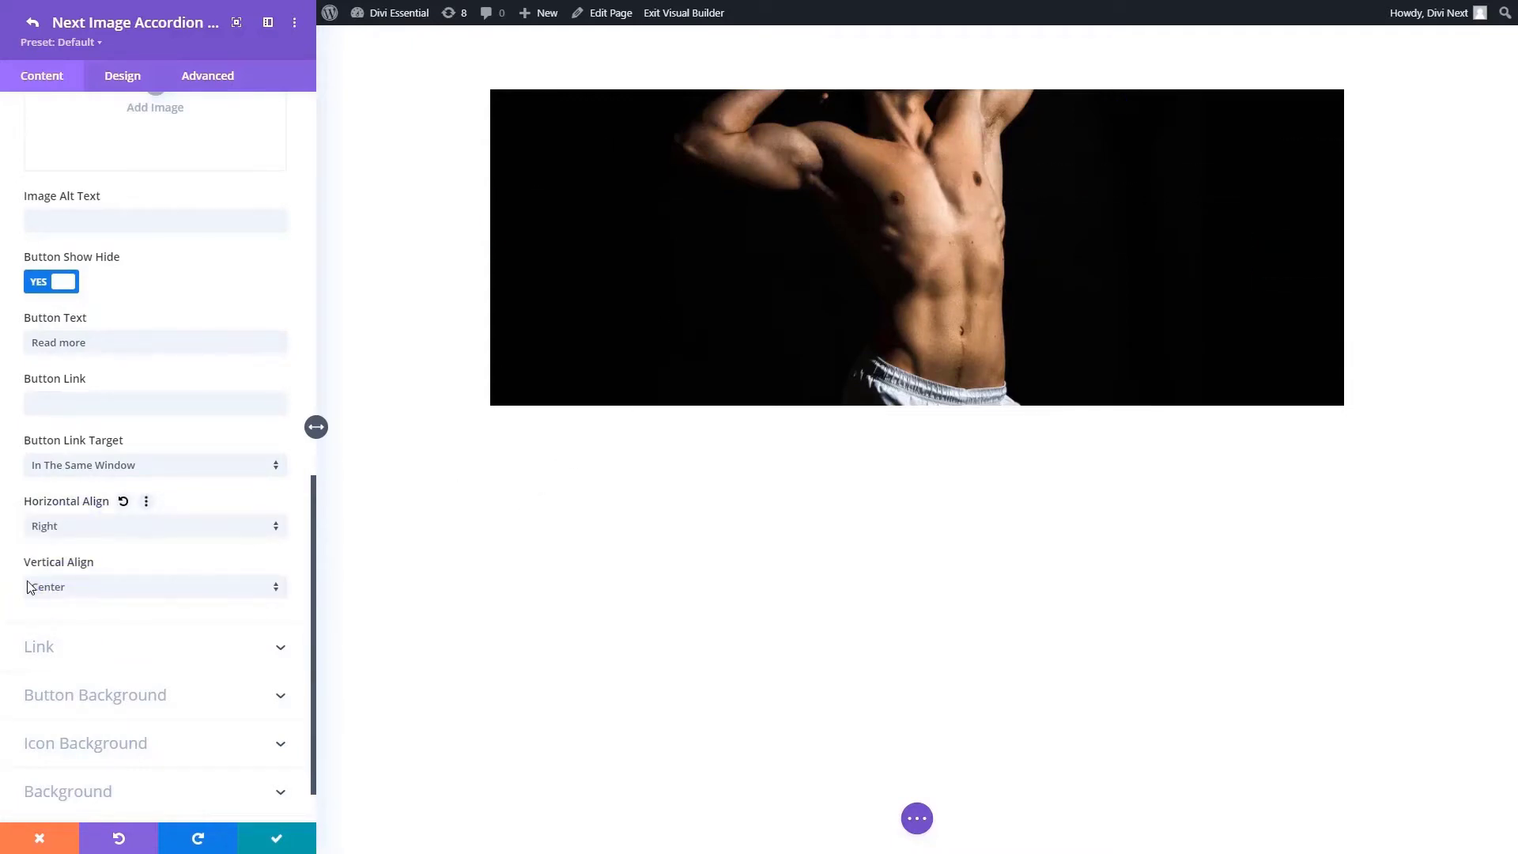
left_click(83, 526)
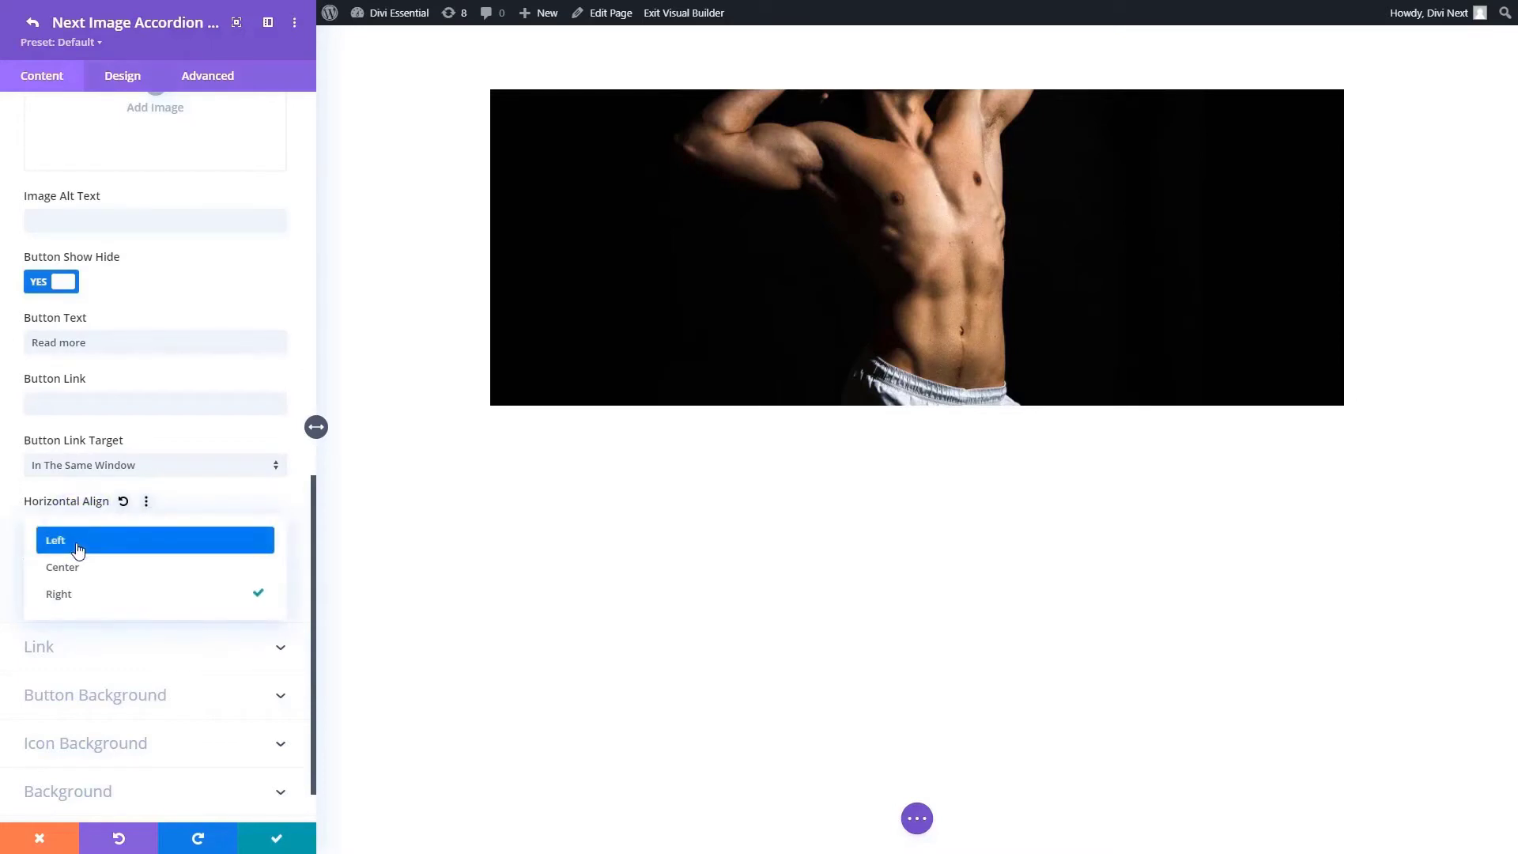
left_click(77, 543)
Set the Vertical Align to Bottom after trying Top and Center.
left_click(79, 586)
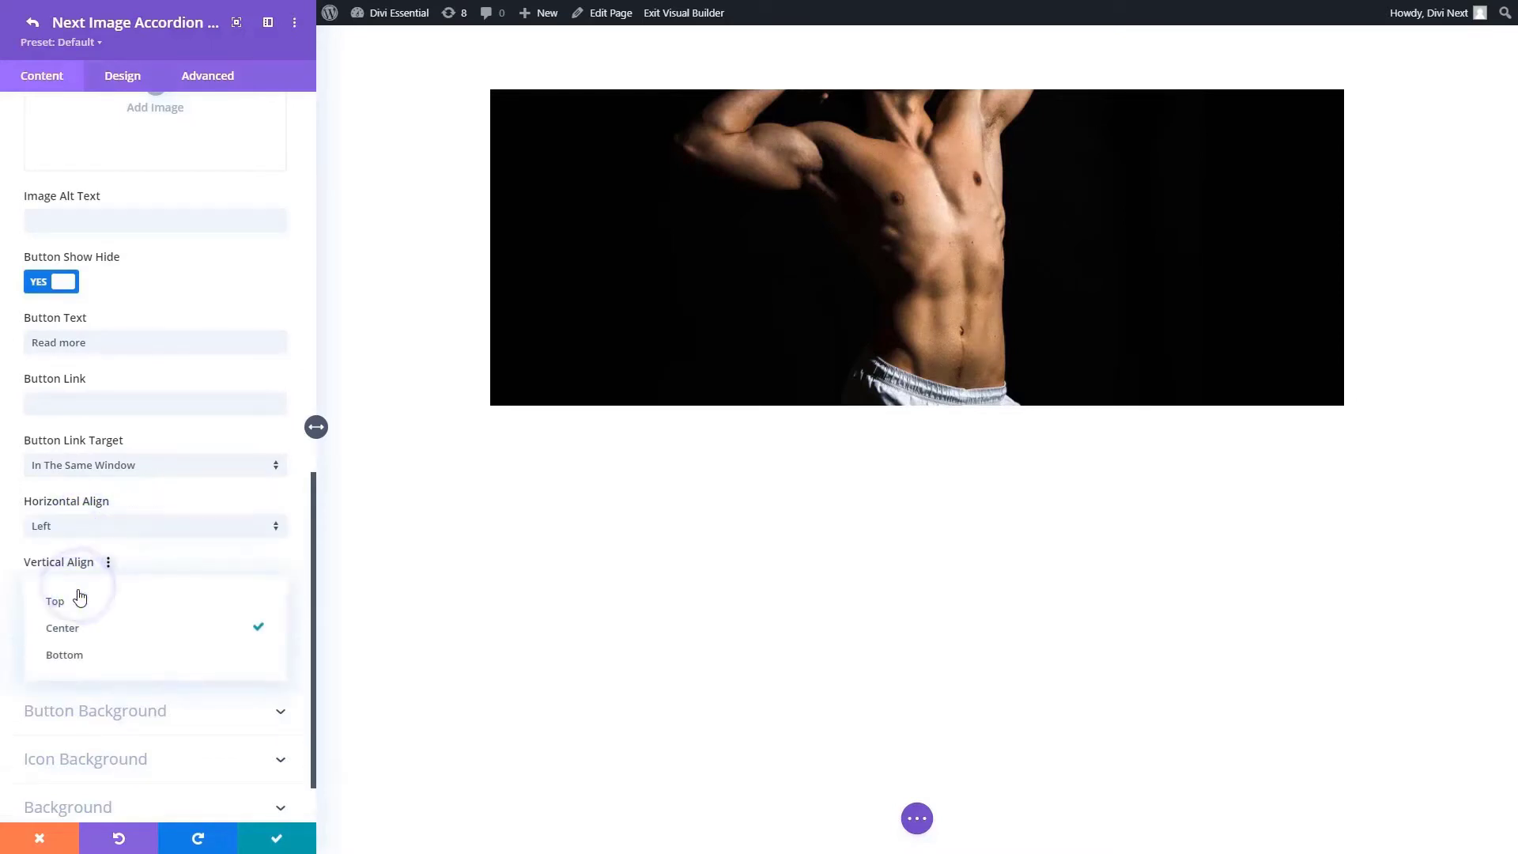
left_click(64, 603)
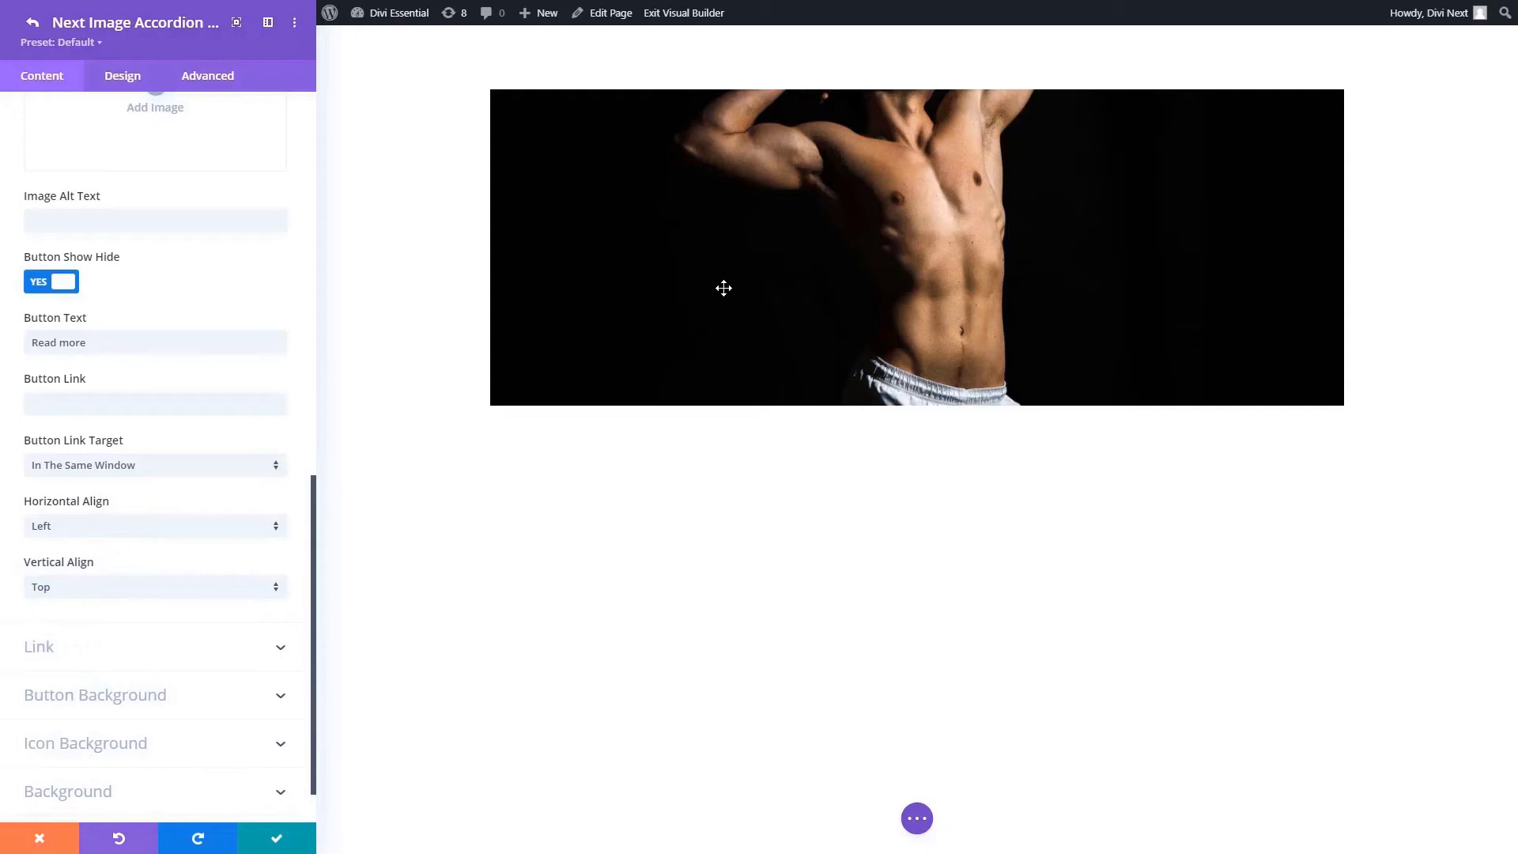
left_click(62, 585)
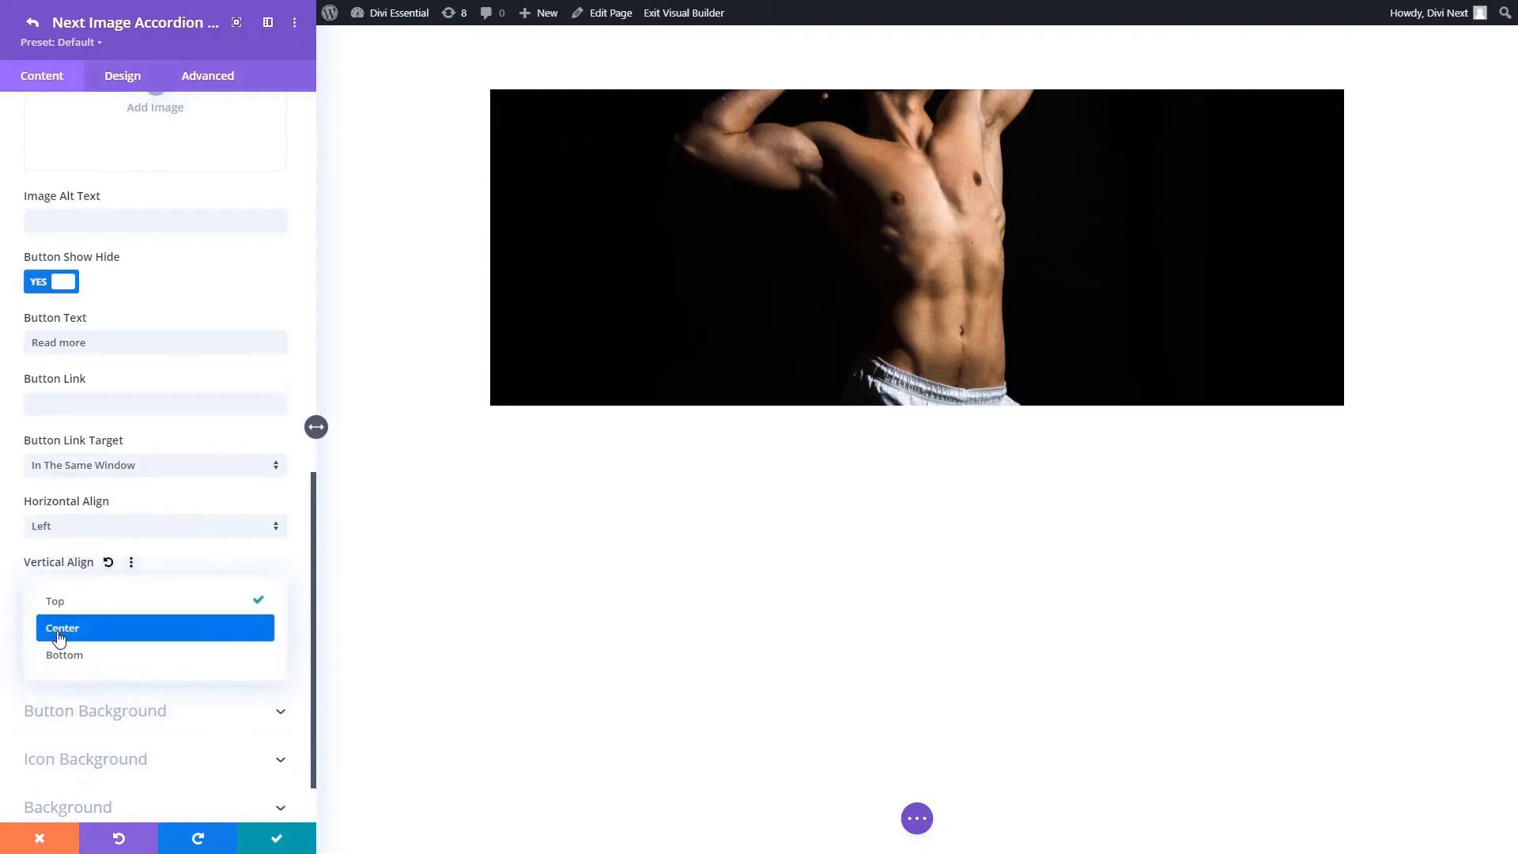
left_click(60, 633)
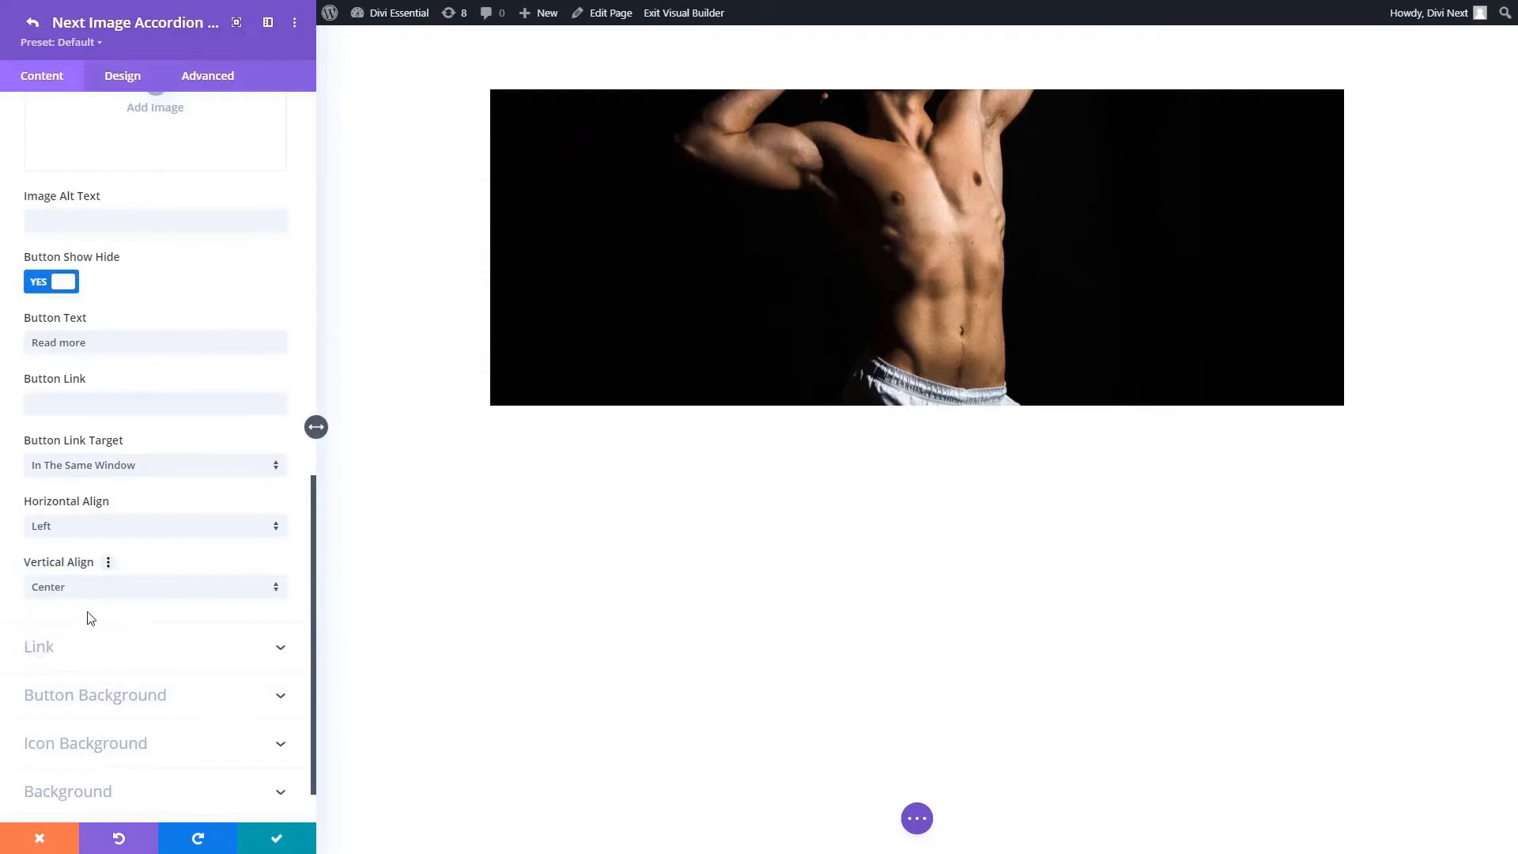
left_click(75, 595)
left_click(55, 648)
Expand Button Background and Icon Background, then set the icon alignment to left in Design.
scroll(31, 643, "down", 1)
left_click(76, 638)
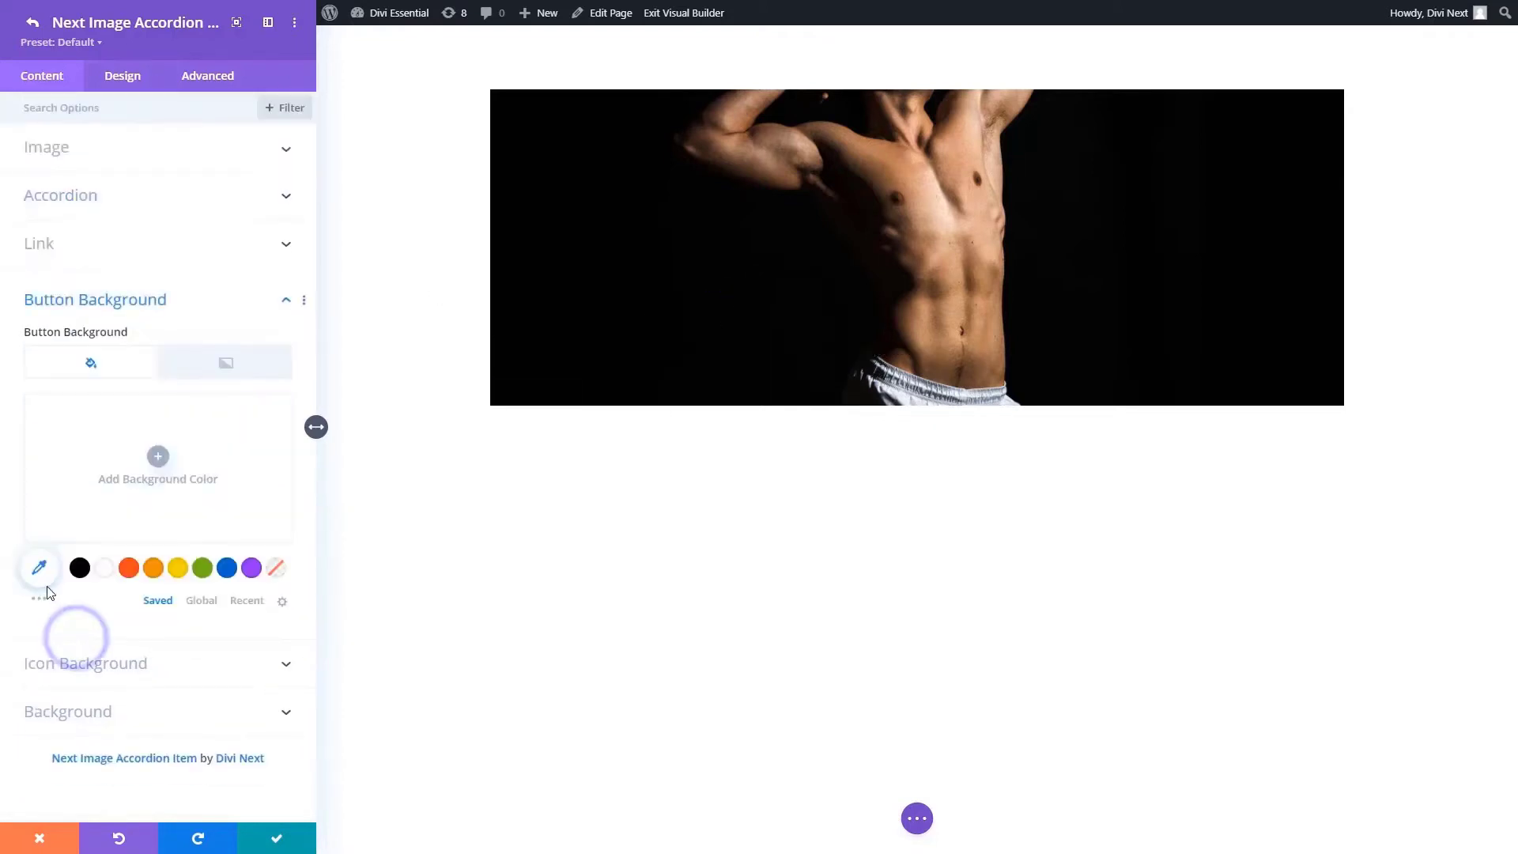
left_click(56, 672)
left_click(123, 75)
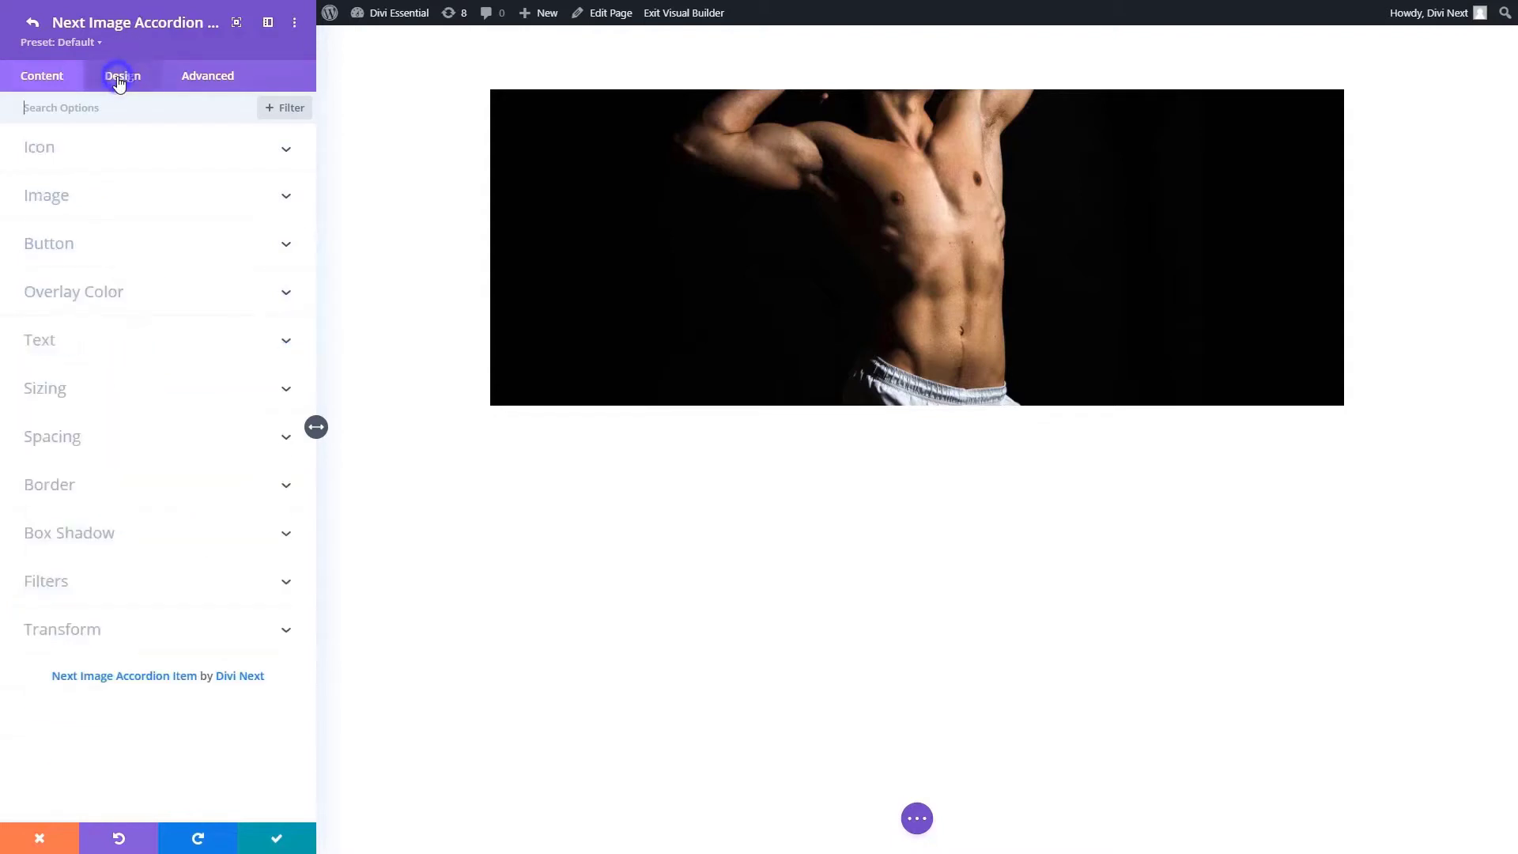
left_click(108, 158)
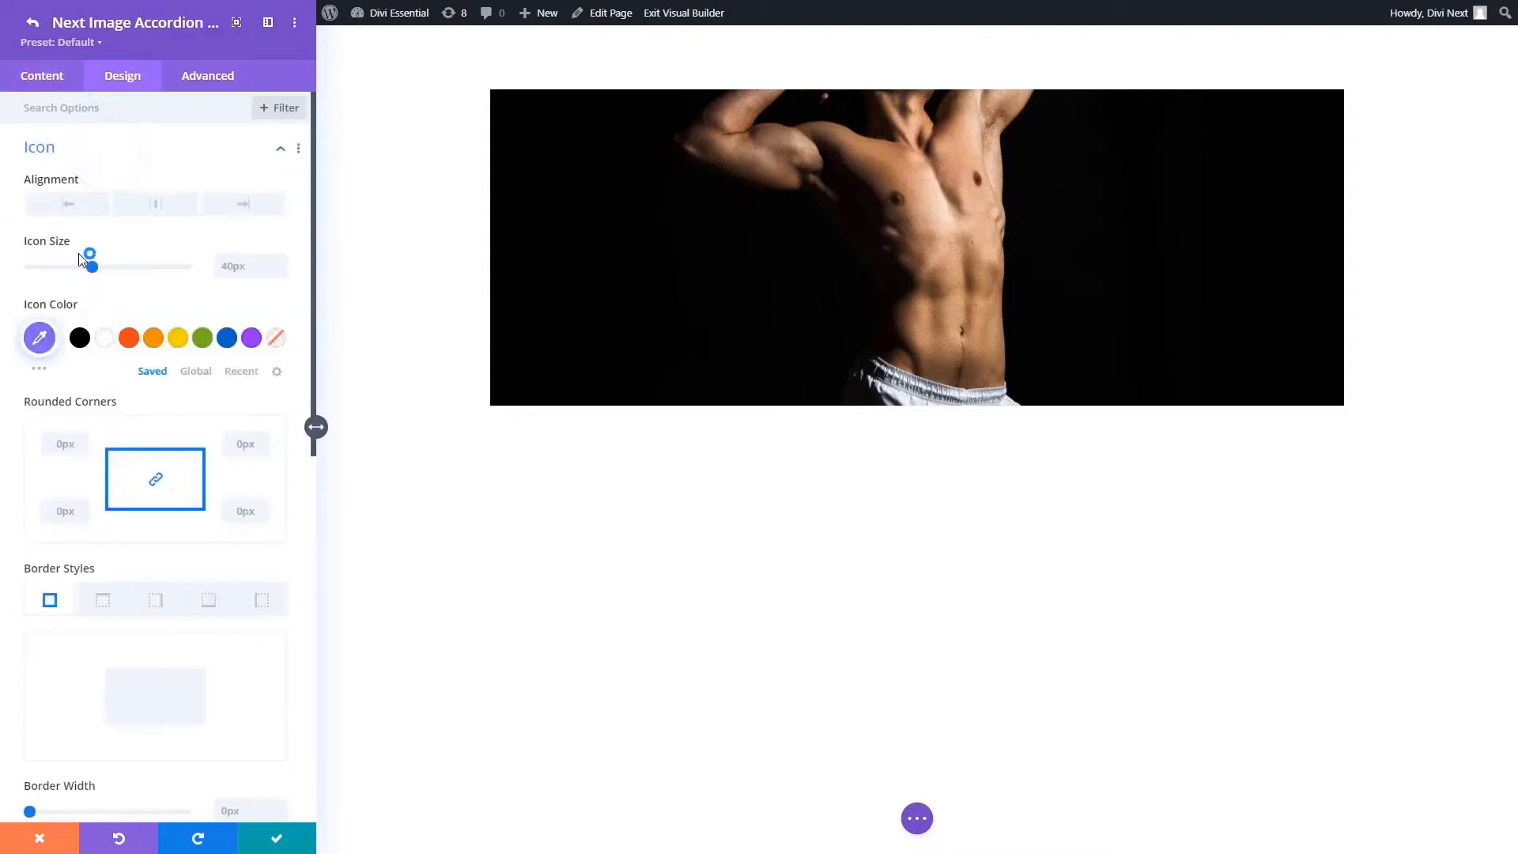
left_click(71, 205)
scroll(4, 498, "down", 5)
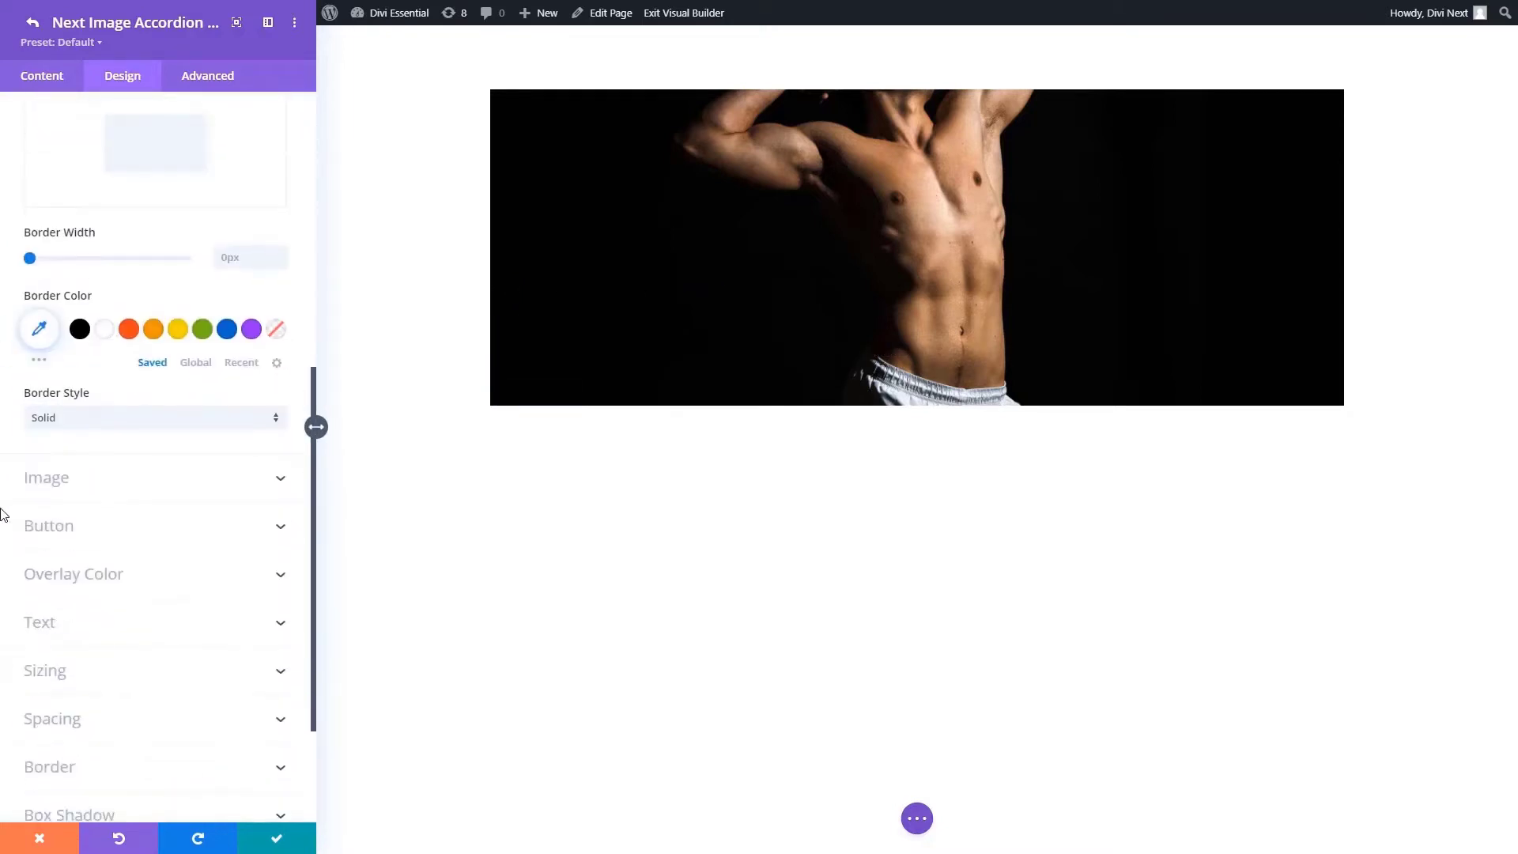
Add a gradient to the item's hover Overlay Color.
left_click(79, 572)
left_click(79, 293)
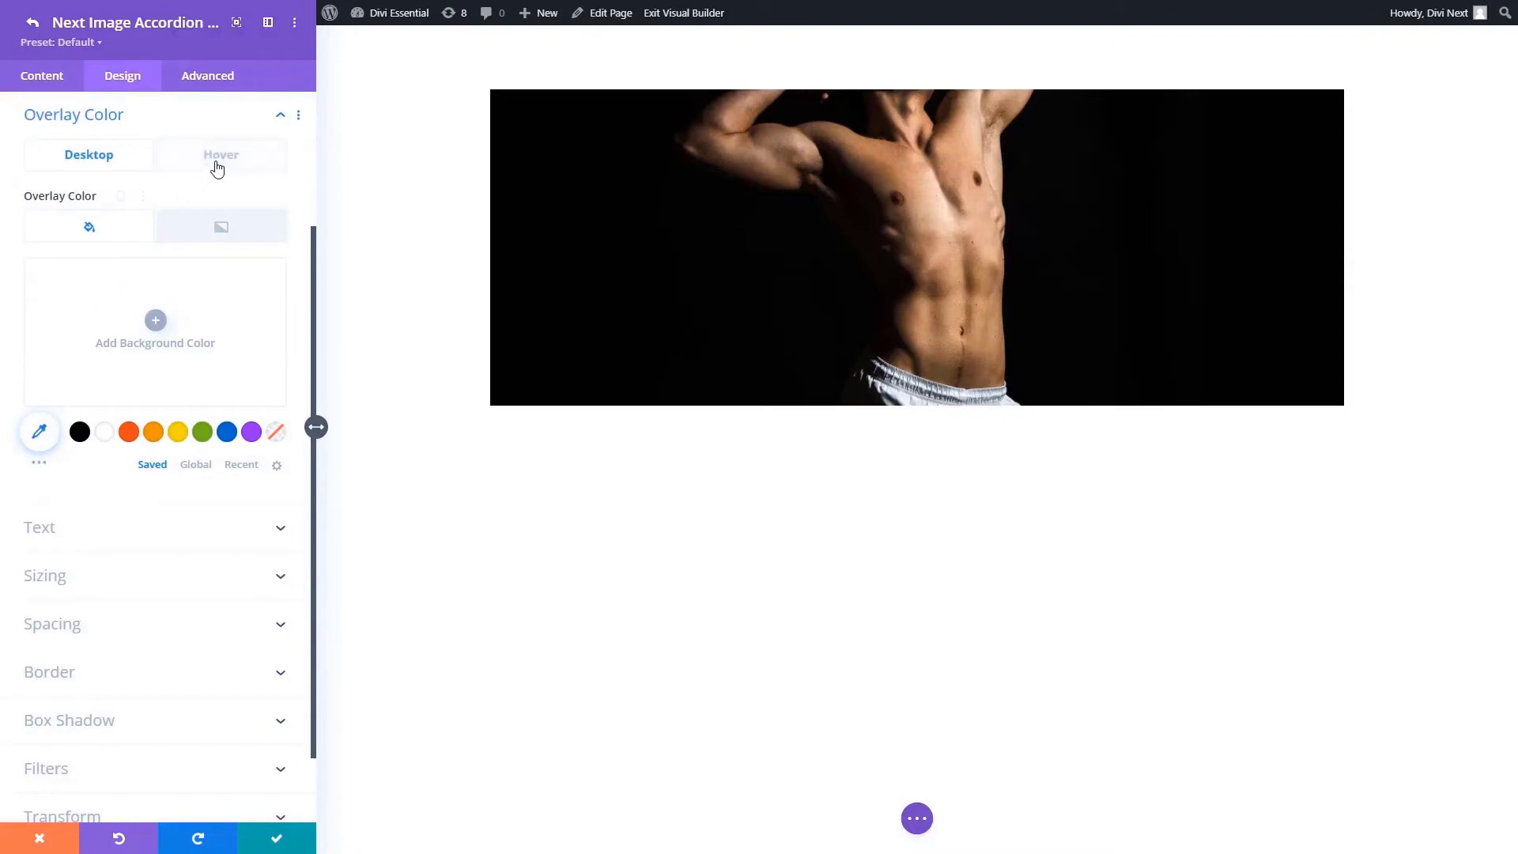
left_click(215, 160)
left_click(221, 228)
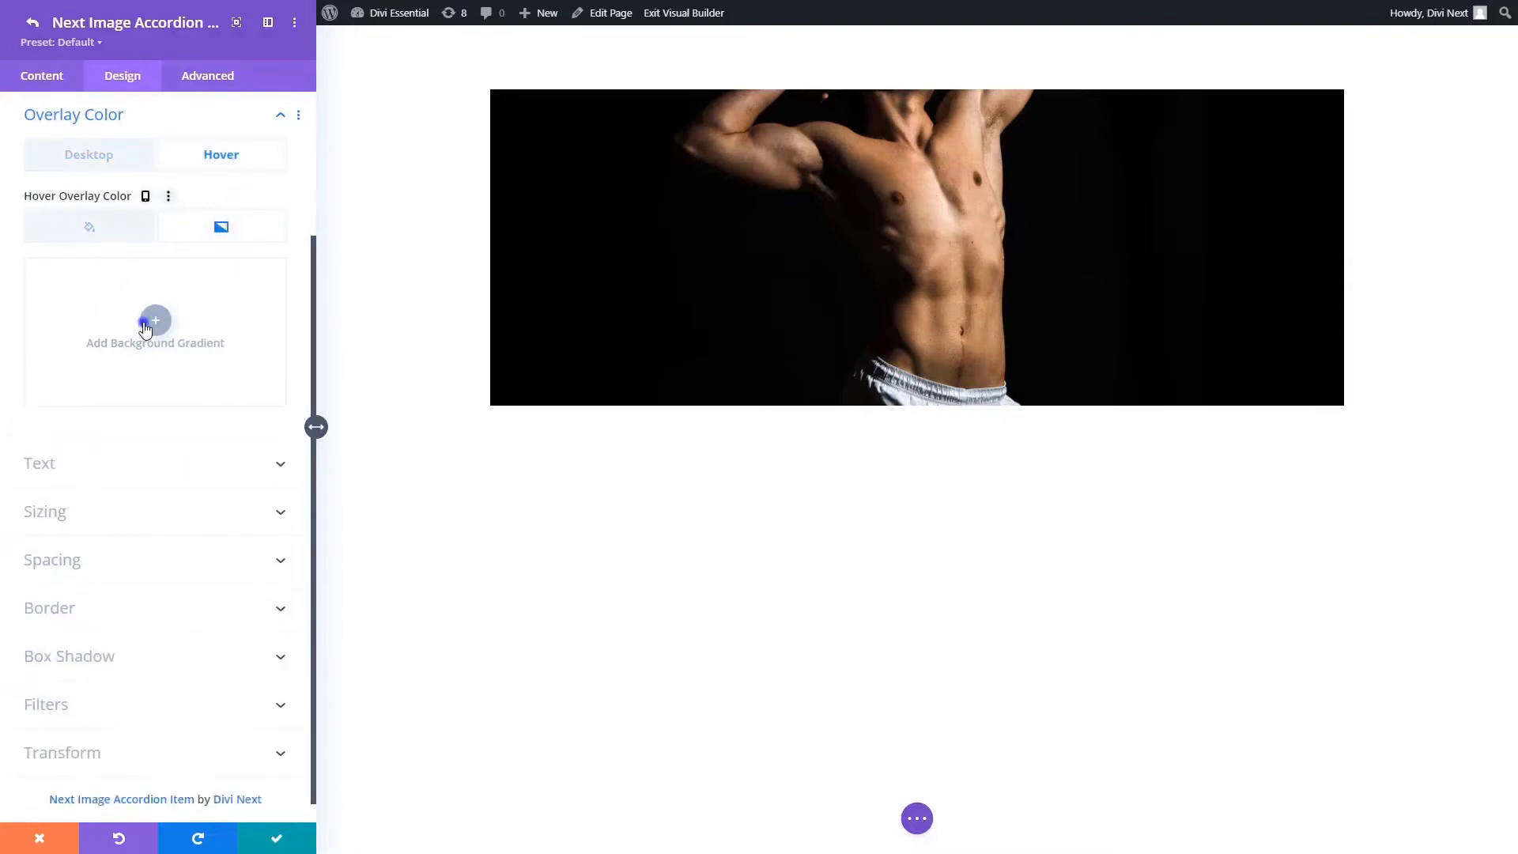
left_click(152, 321)
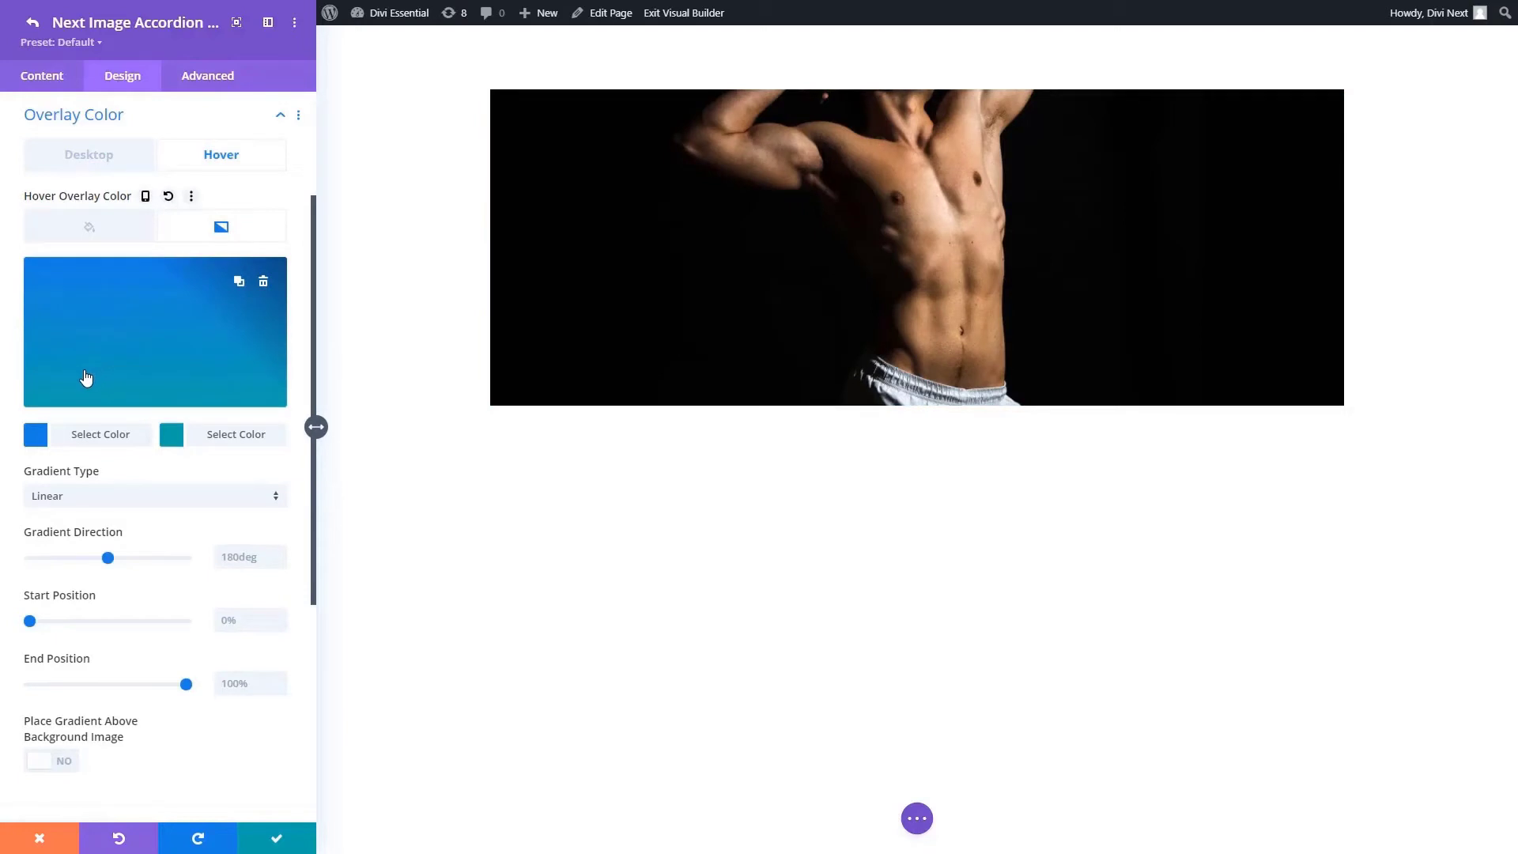
Make the first stop transparent, the second purple at about 0.36 alpha, direction -90deg.
left_click(35, 434)
left_click_drag(268, 282, 266, 434)
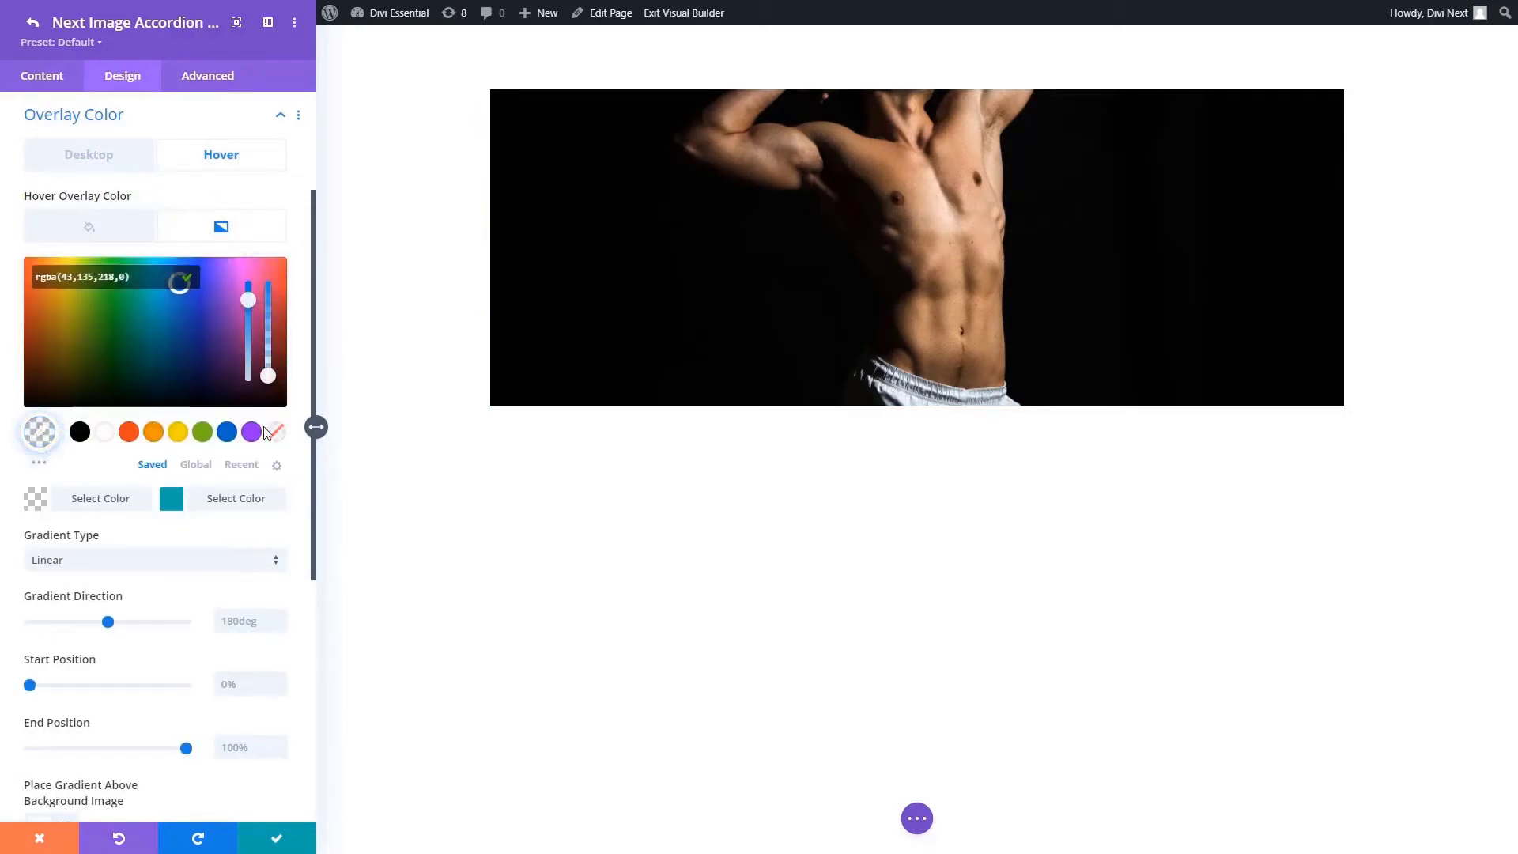
left_click(176, 501)
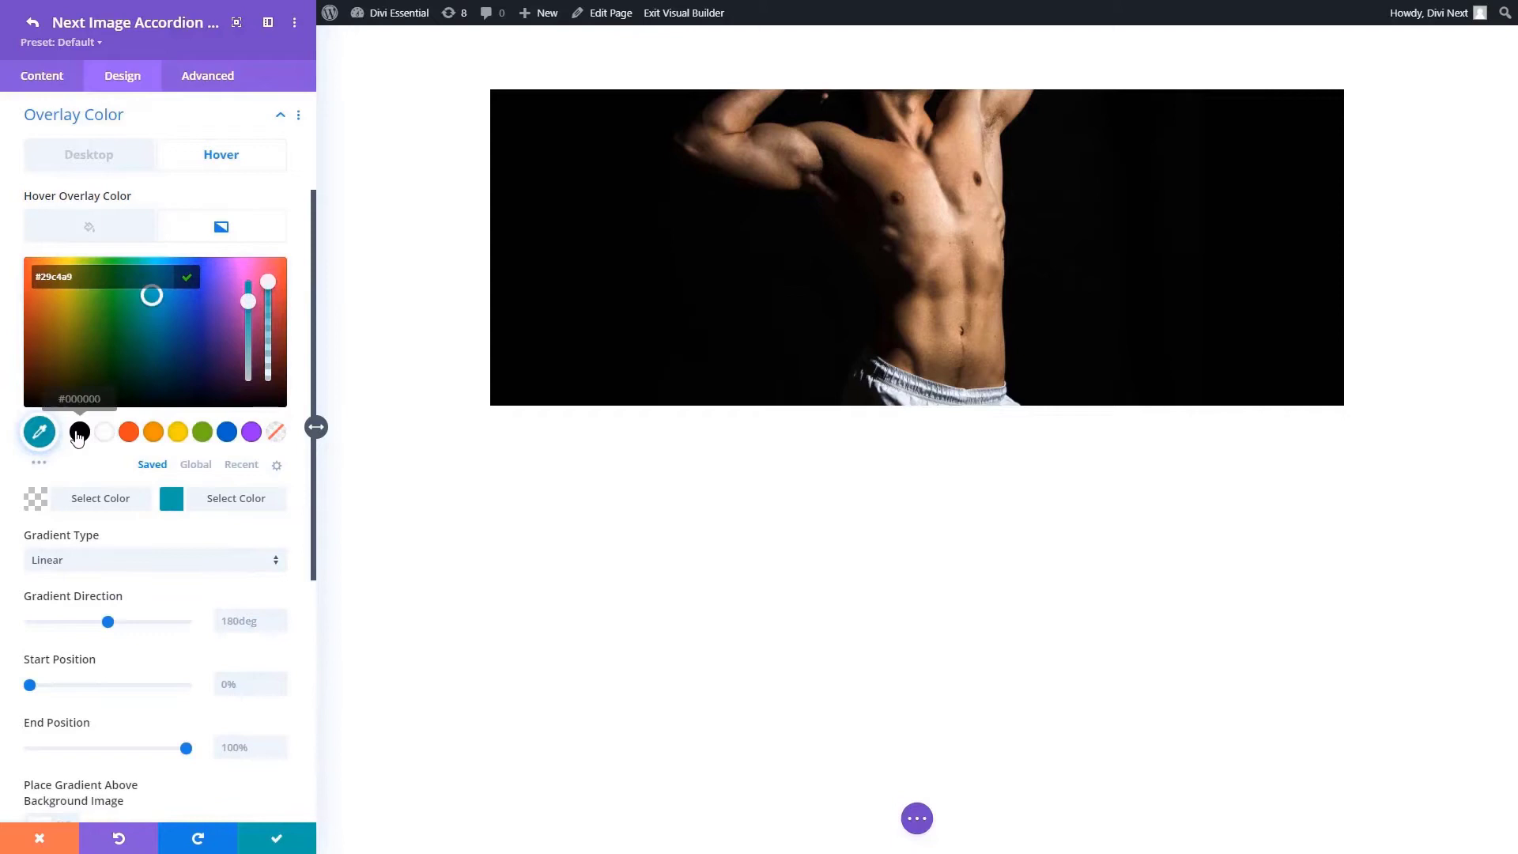
left_click(251, 431)
left_click_drag(268, 282, 268, 342)
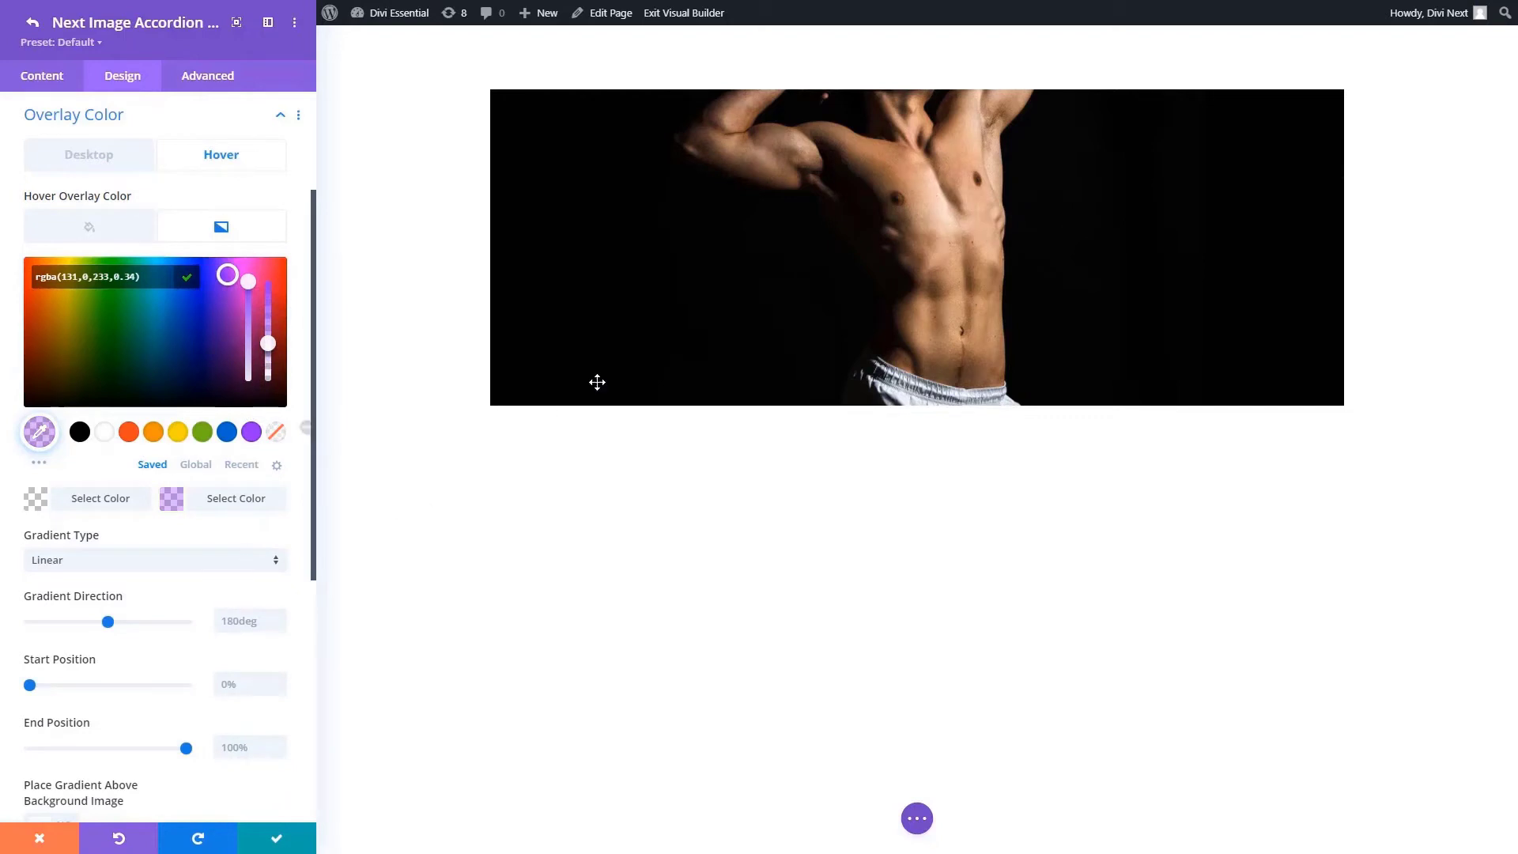
mouse_move(643, 321)
left_click(248, 616)
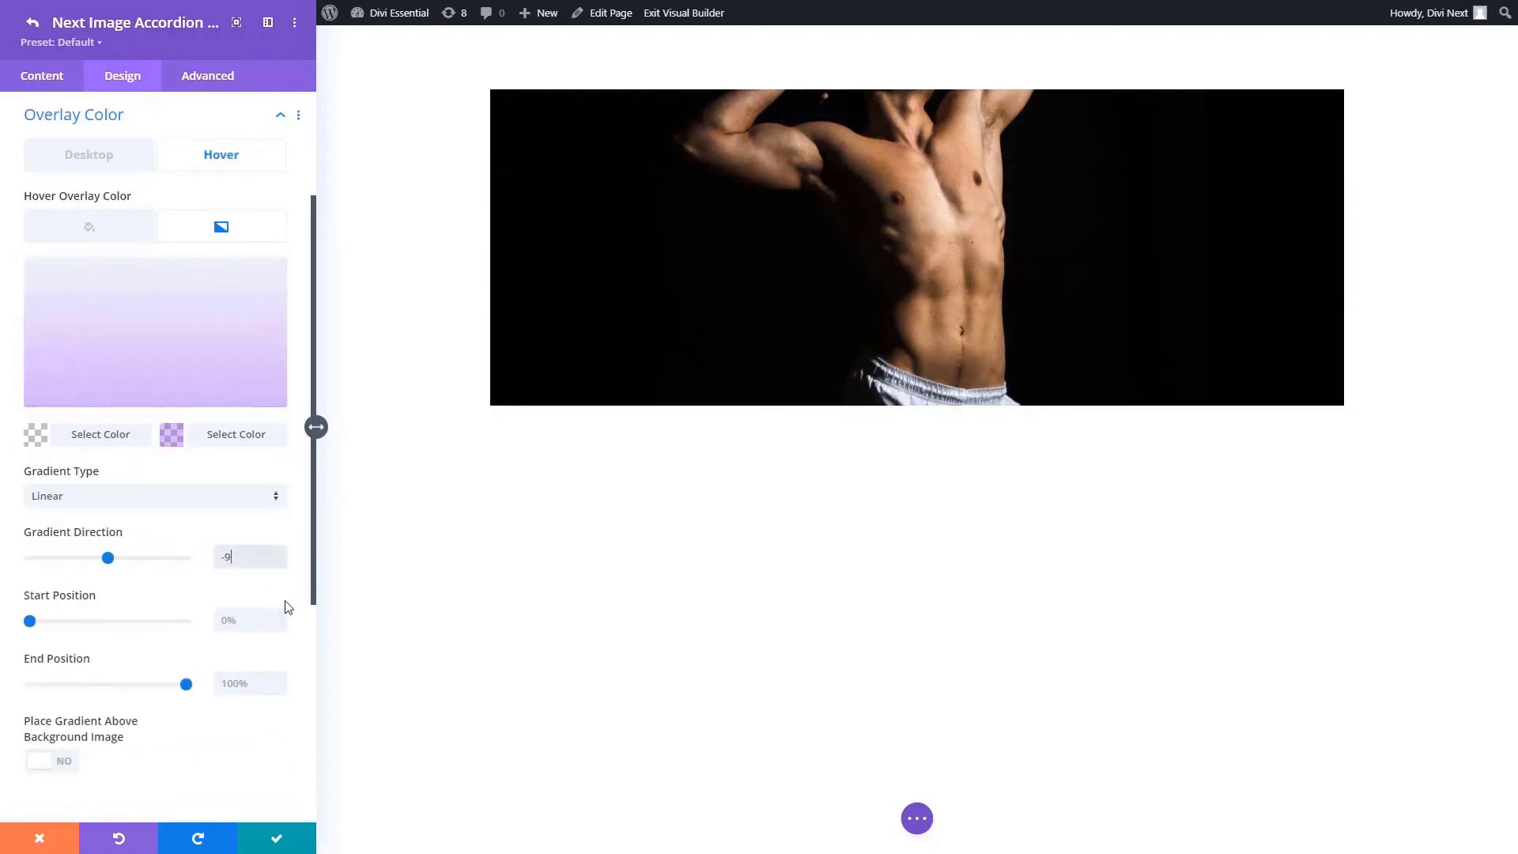
type("-90")
mouse_move(744, 290)
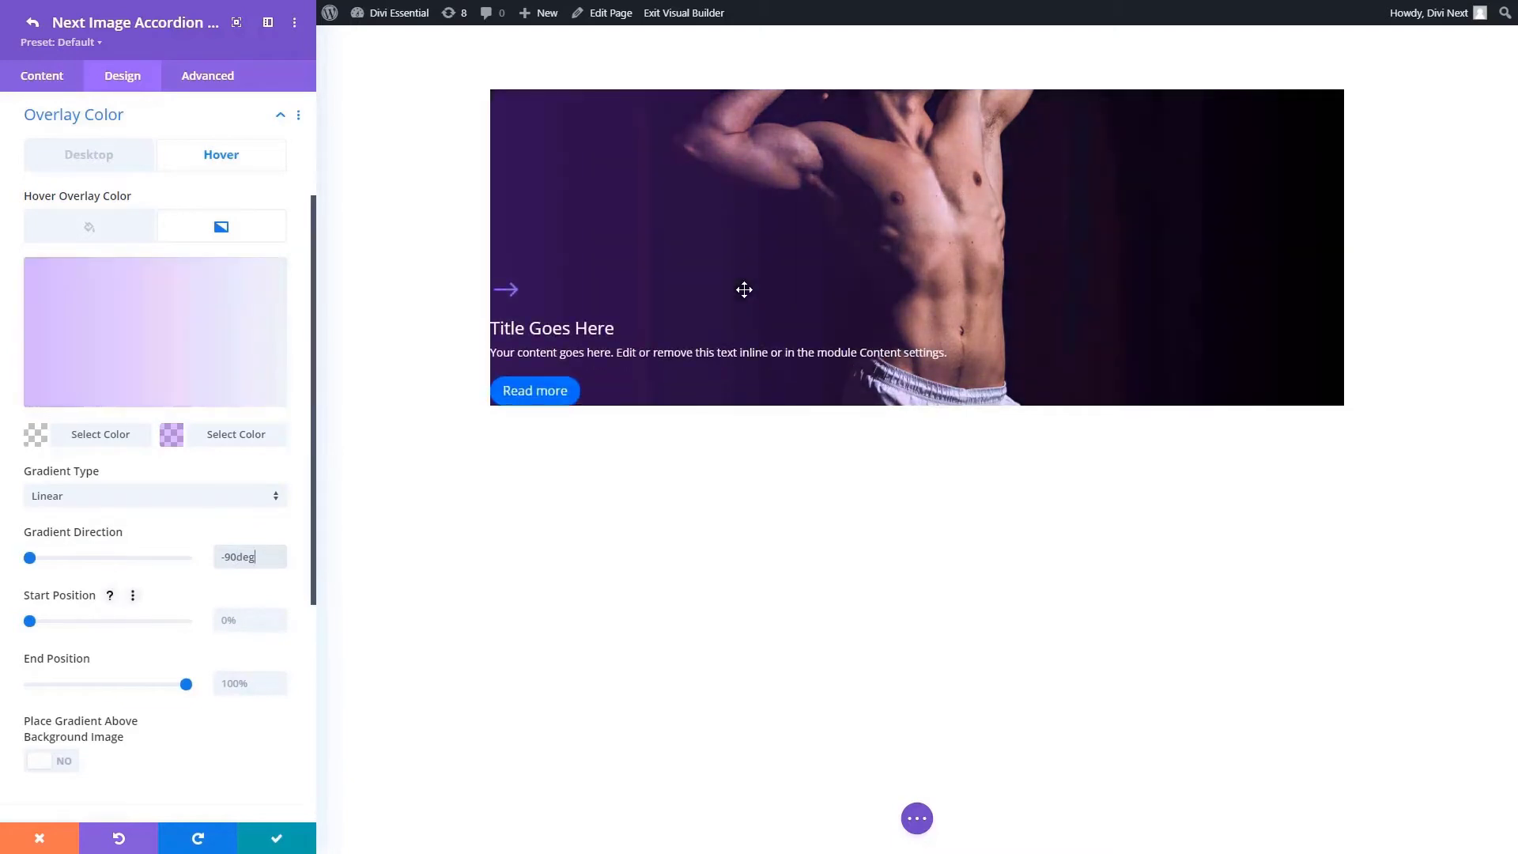
scroll(102, 325, "up", 3)
Give the icon, title and description 40px left padding in Spacing.
left_click(83, 292)
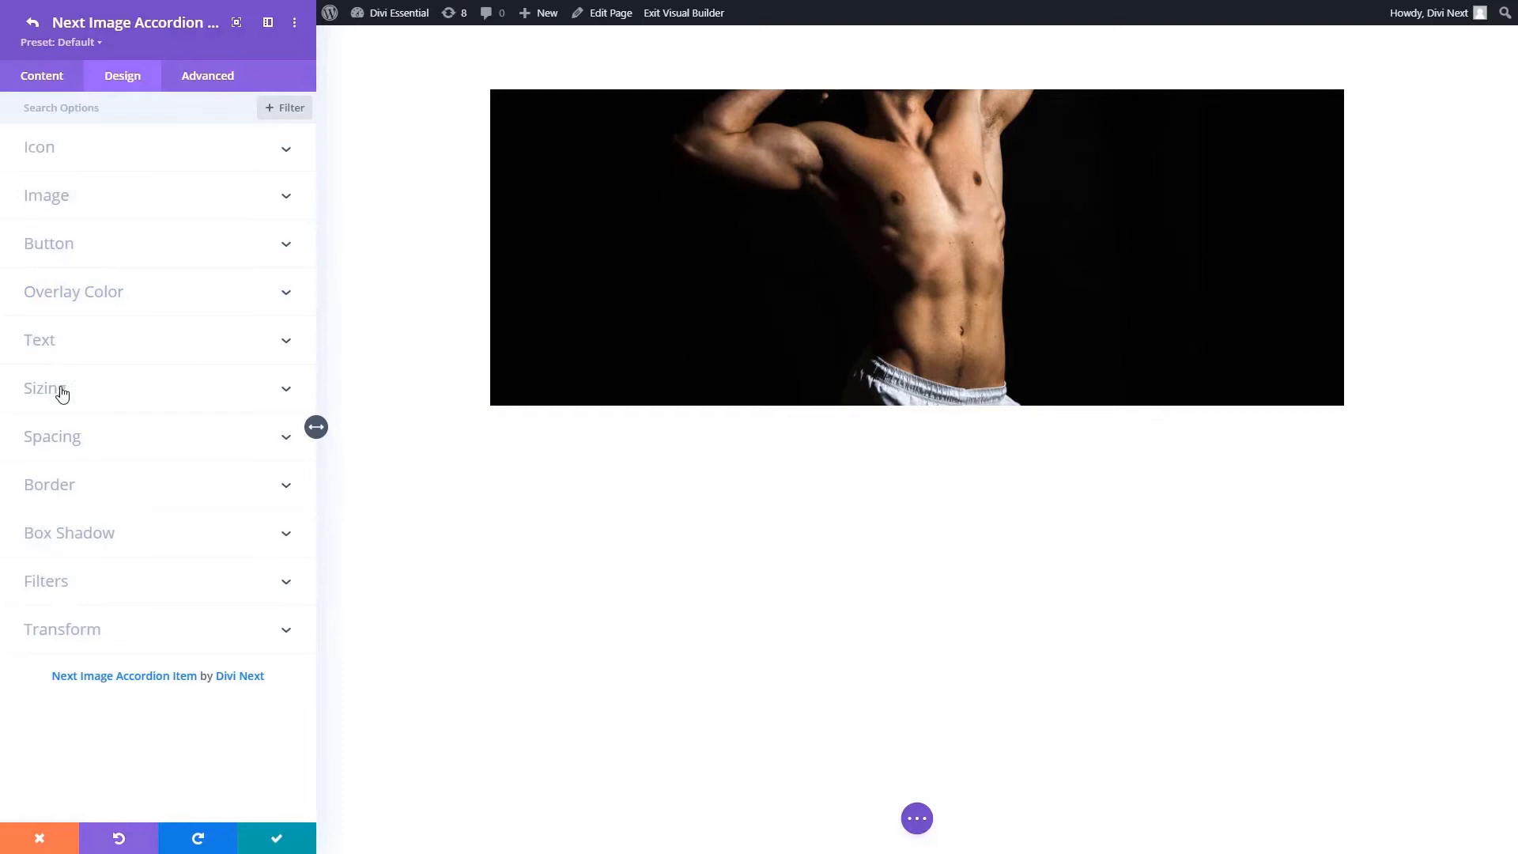
left_click(62, 448)
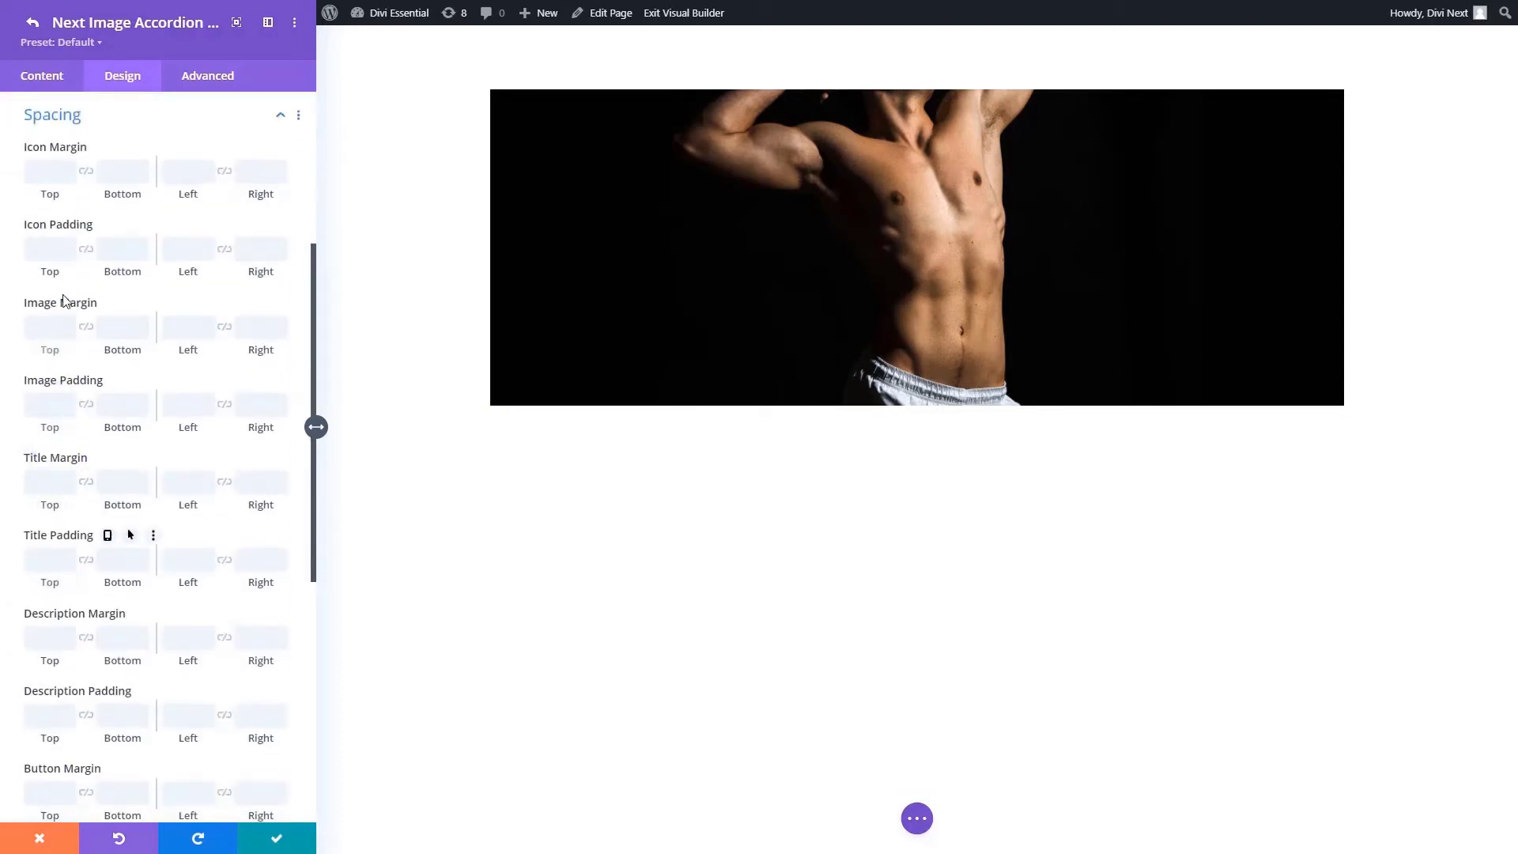
left_click(175, 250)
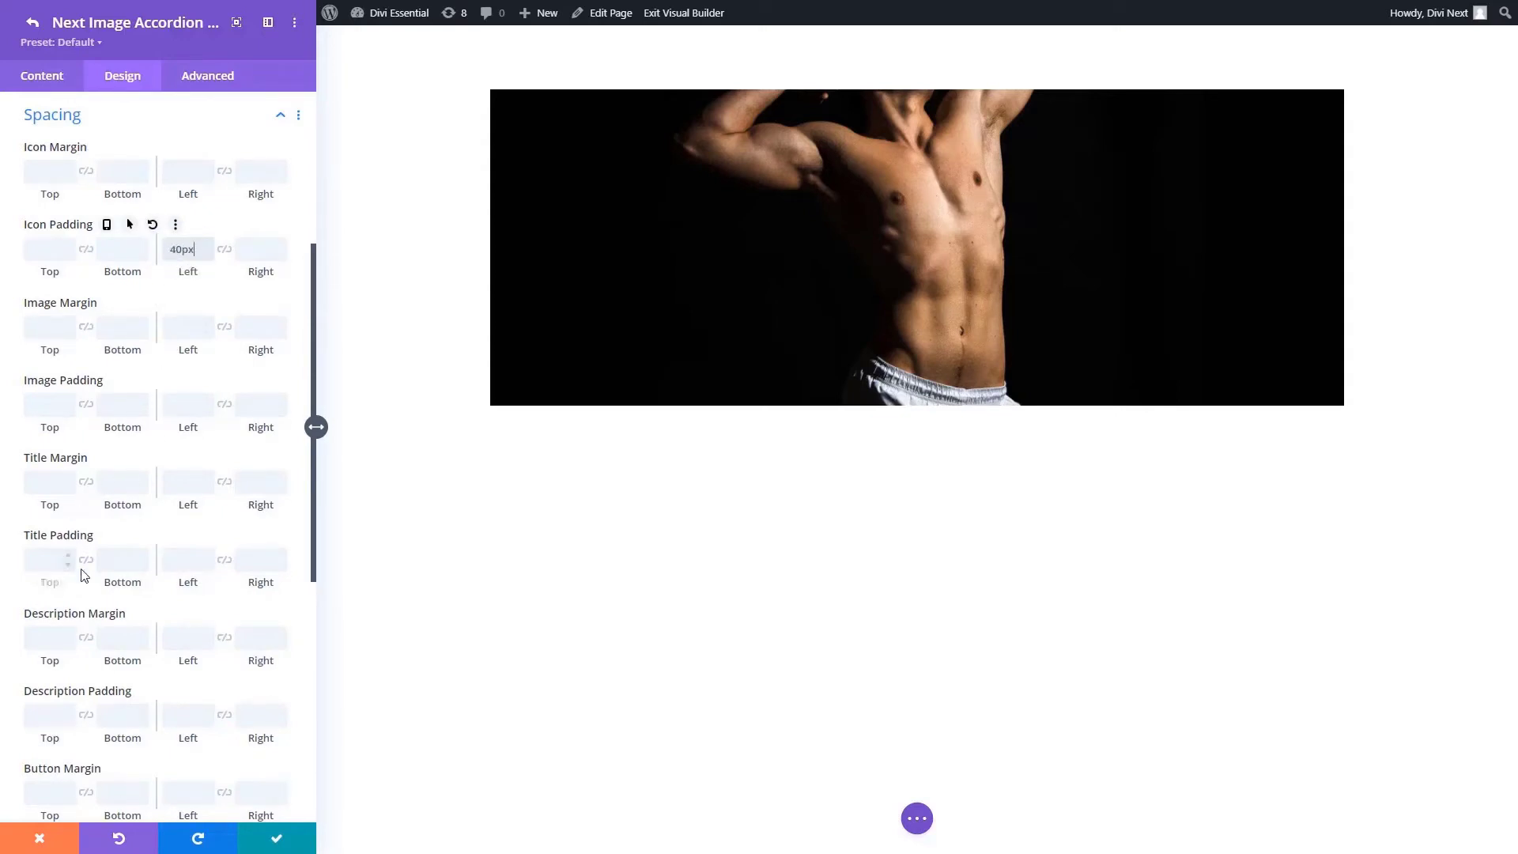
left_click(176, 559)
type("40")
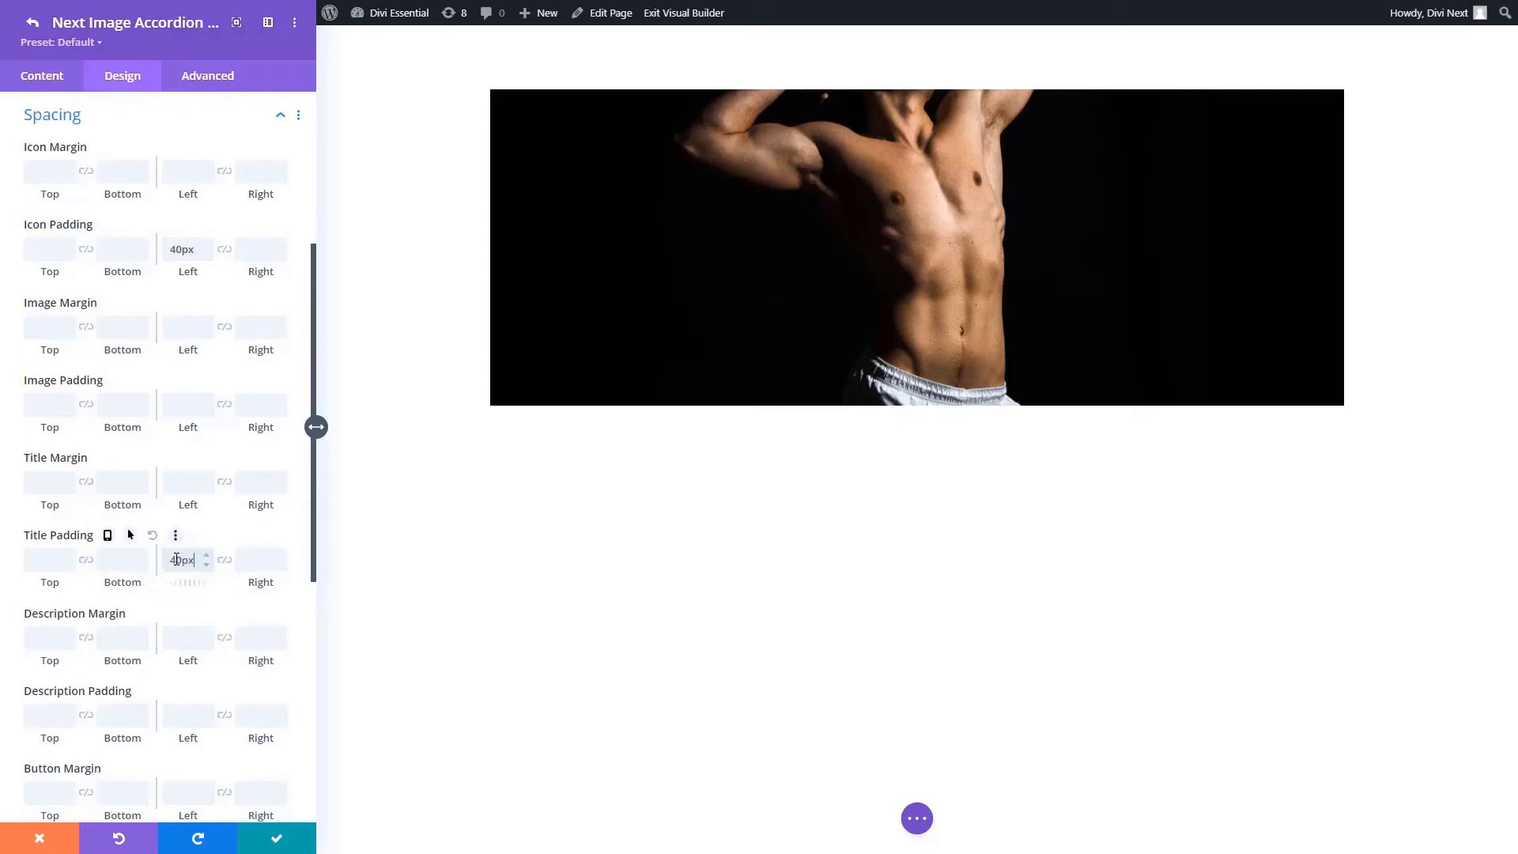
scroll(176, 559, "down", 1)
left_click(183, 639)
type("40")
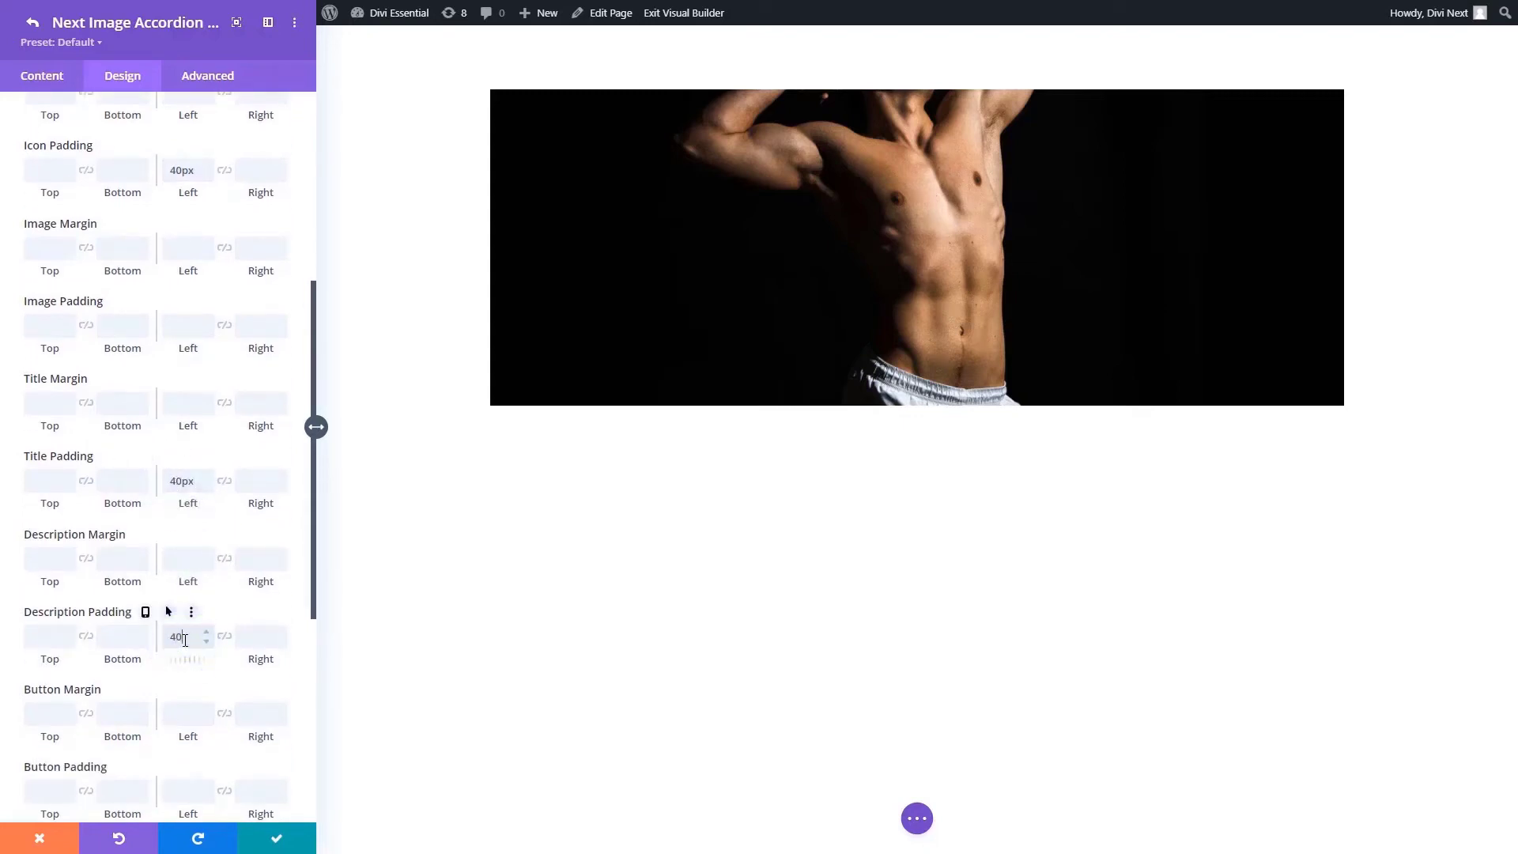
scroll(184, 638, "down", 2)
mouse_move(613, 315)
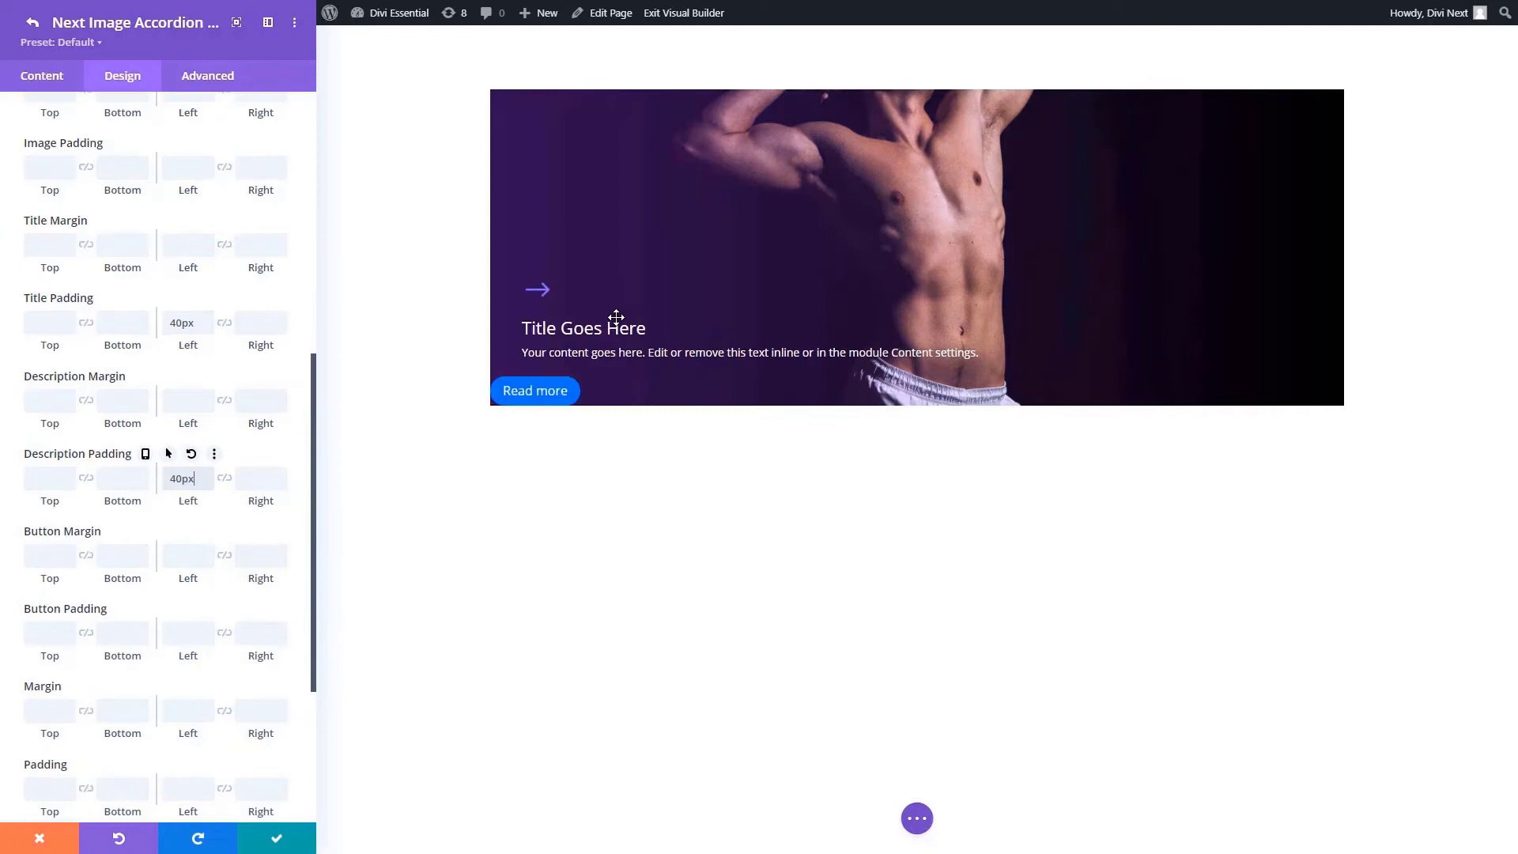
scroll(190, 664, "down", 2)
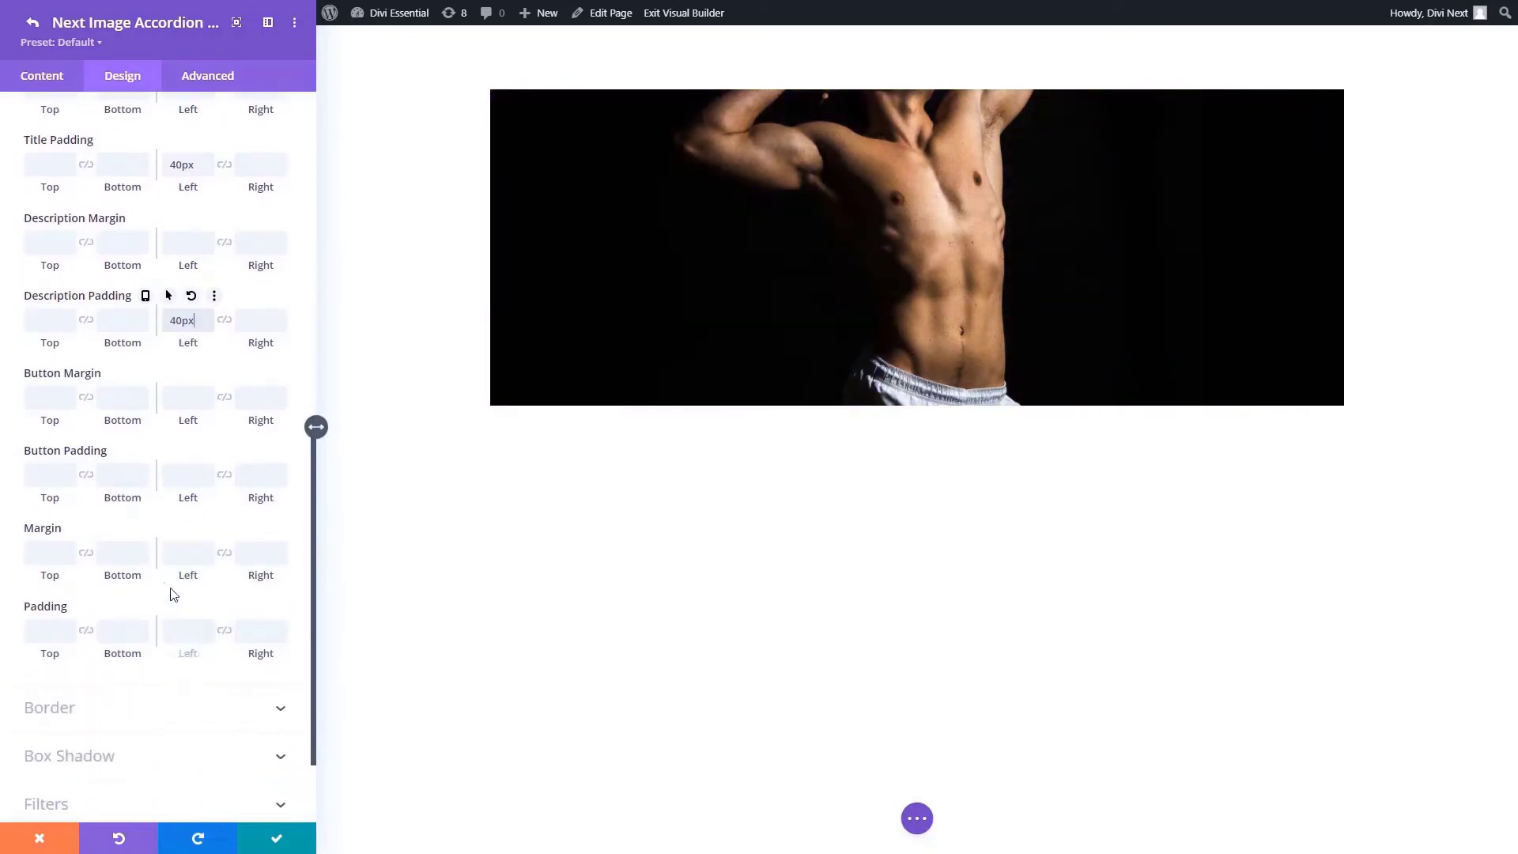
scroll(162, 523, "up", 1)
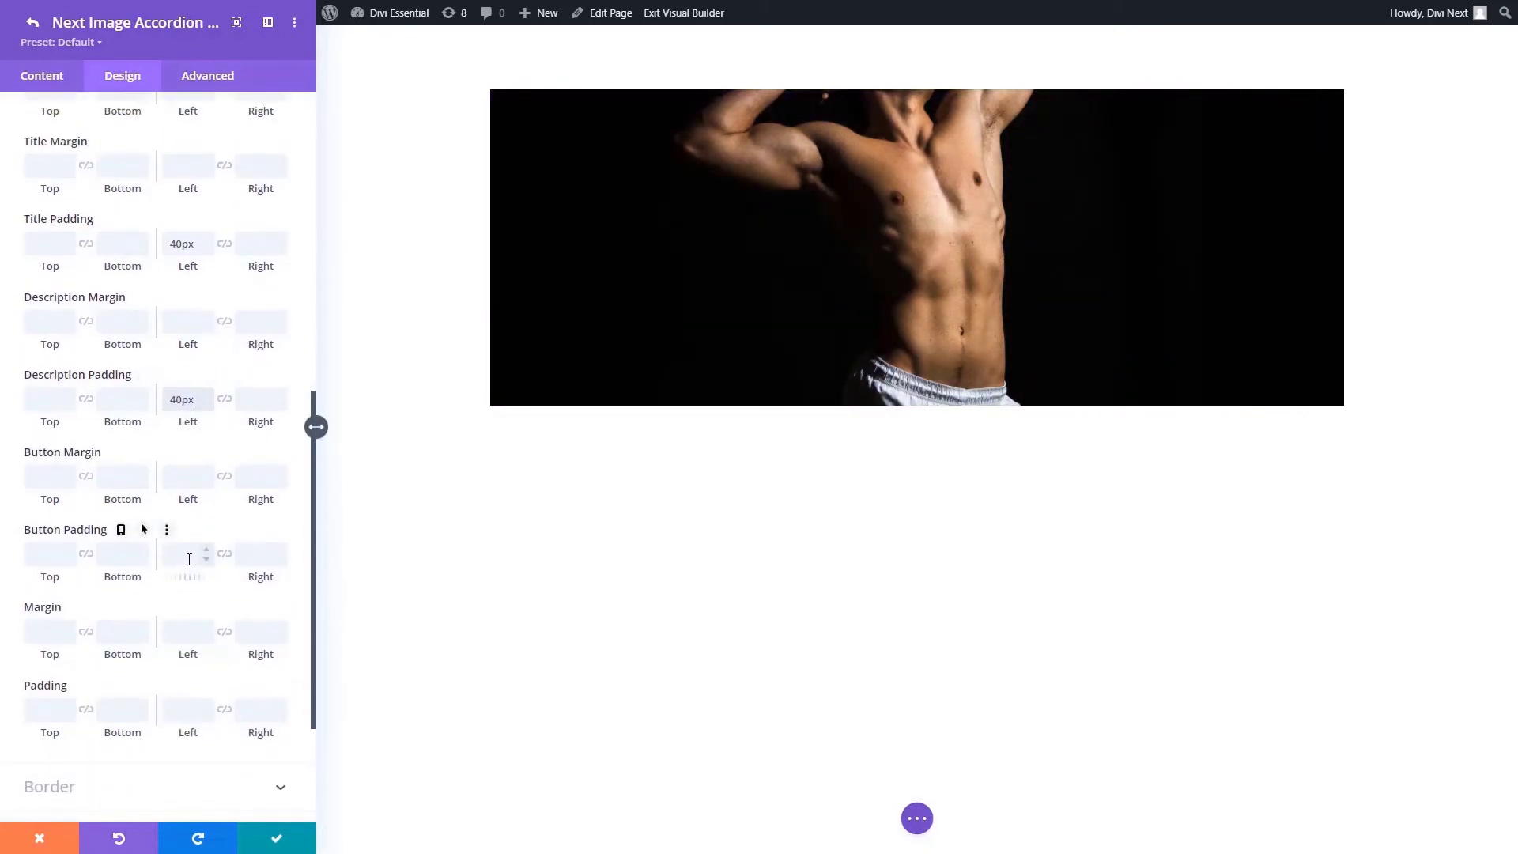
left_click(189, 558)
Set the button's left and bottom margin to 40px.
left_click(173, 468)
type("40")
left_click(117, 479)
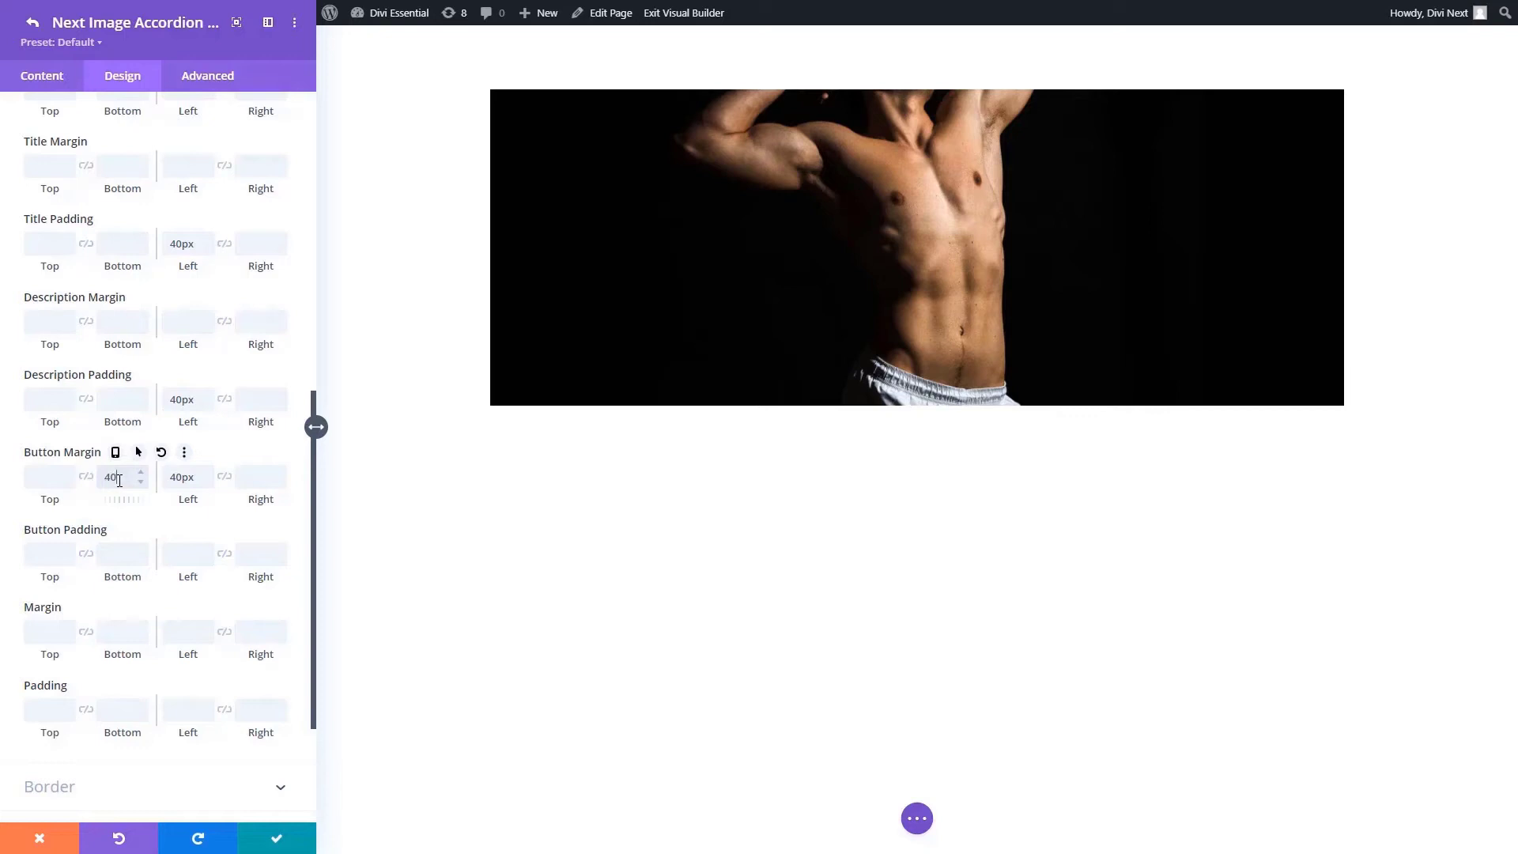
type("40")
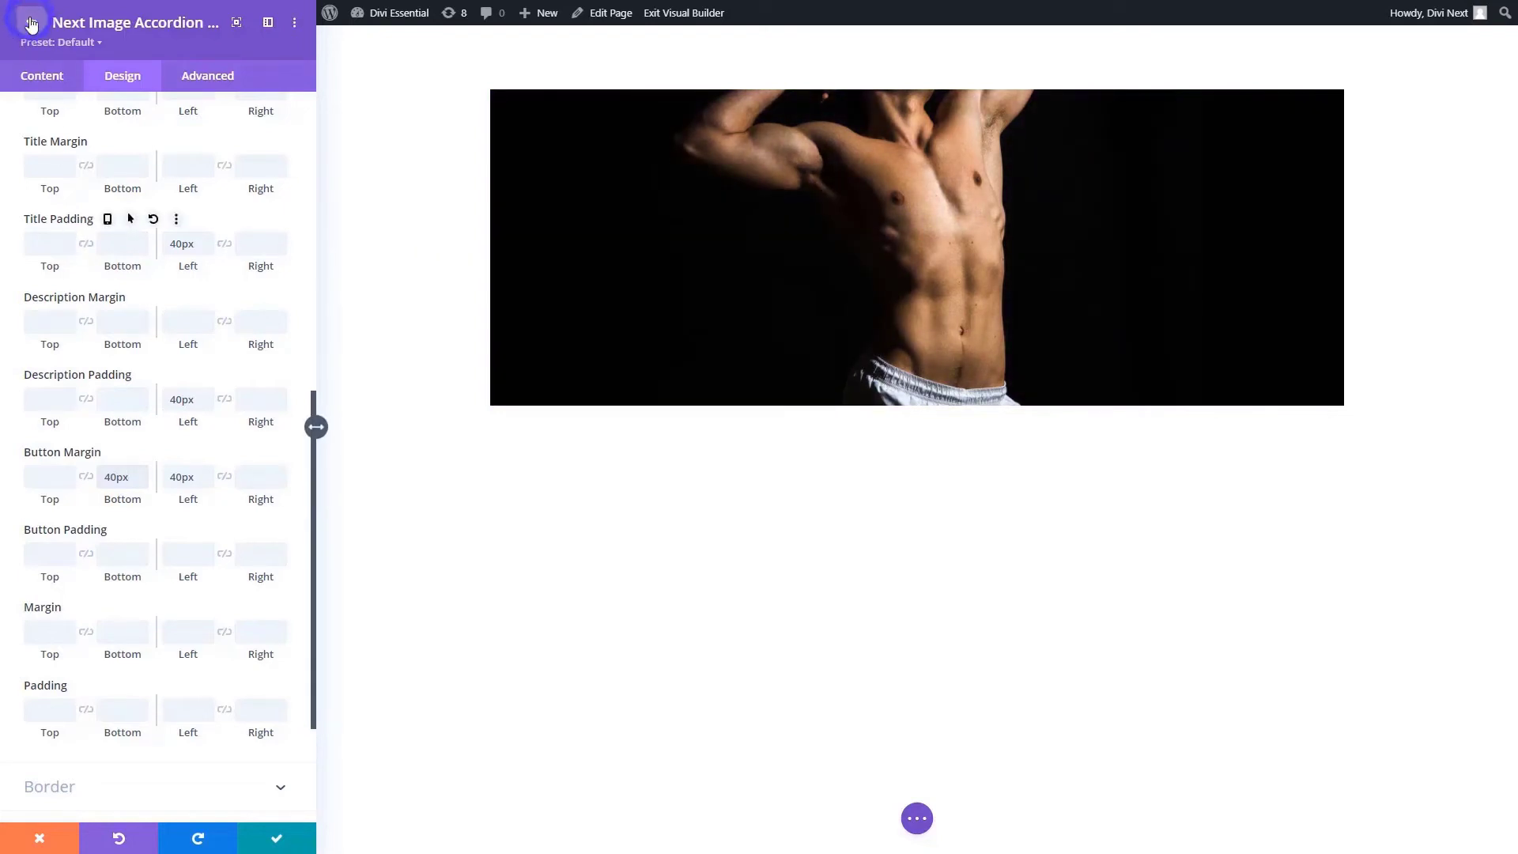
Duplicate the first item and give the copy the front-facing muscular man photo.
left_click(38, 75)
left_click(59, 163)
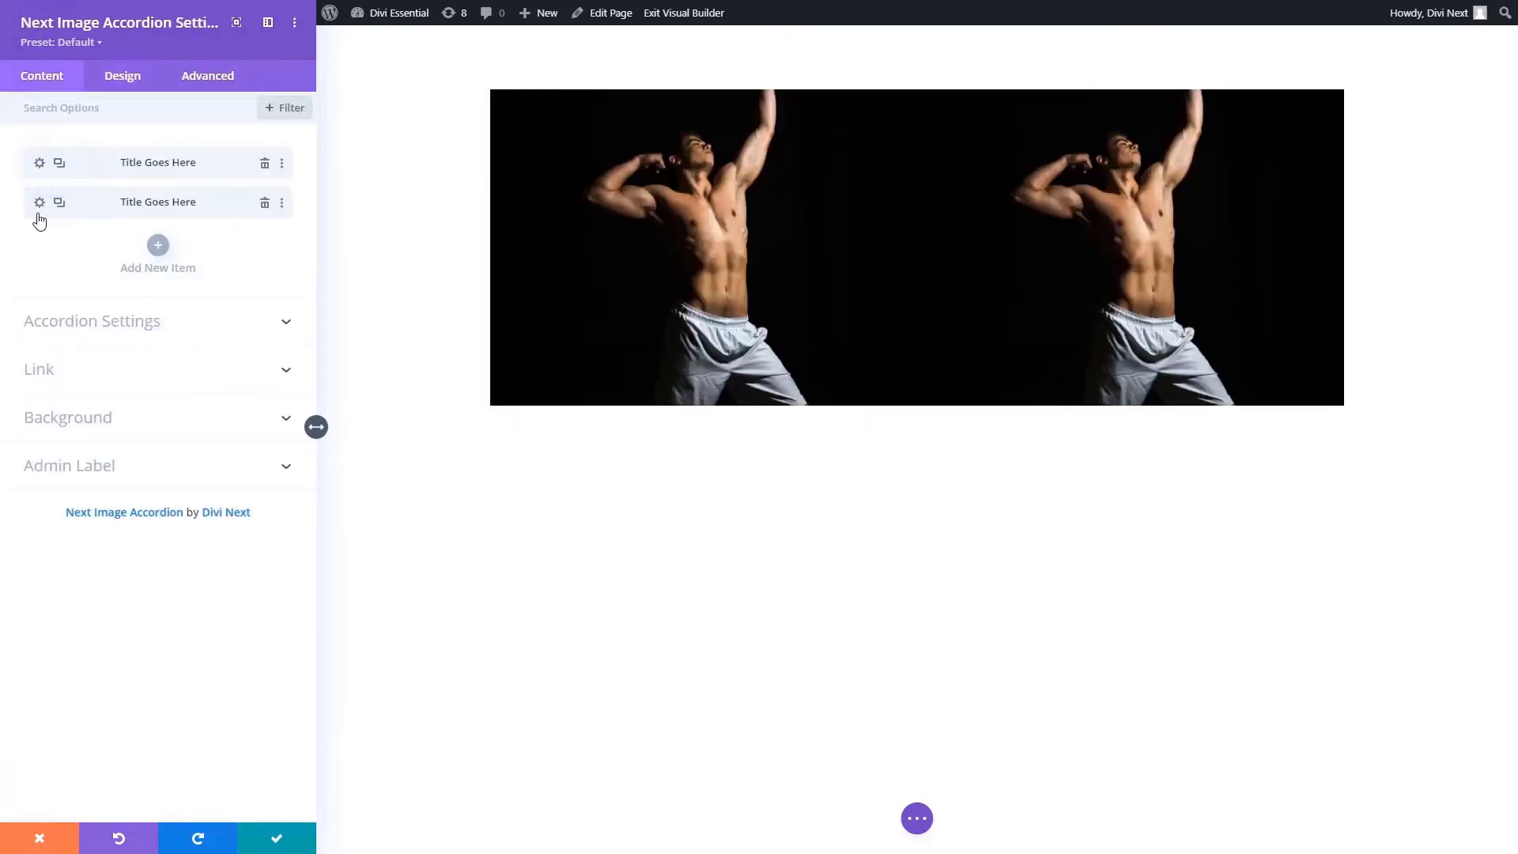
left_click(33, 207)
left_click(150, 261)
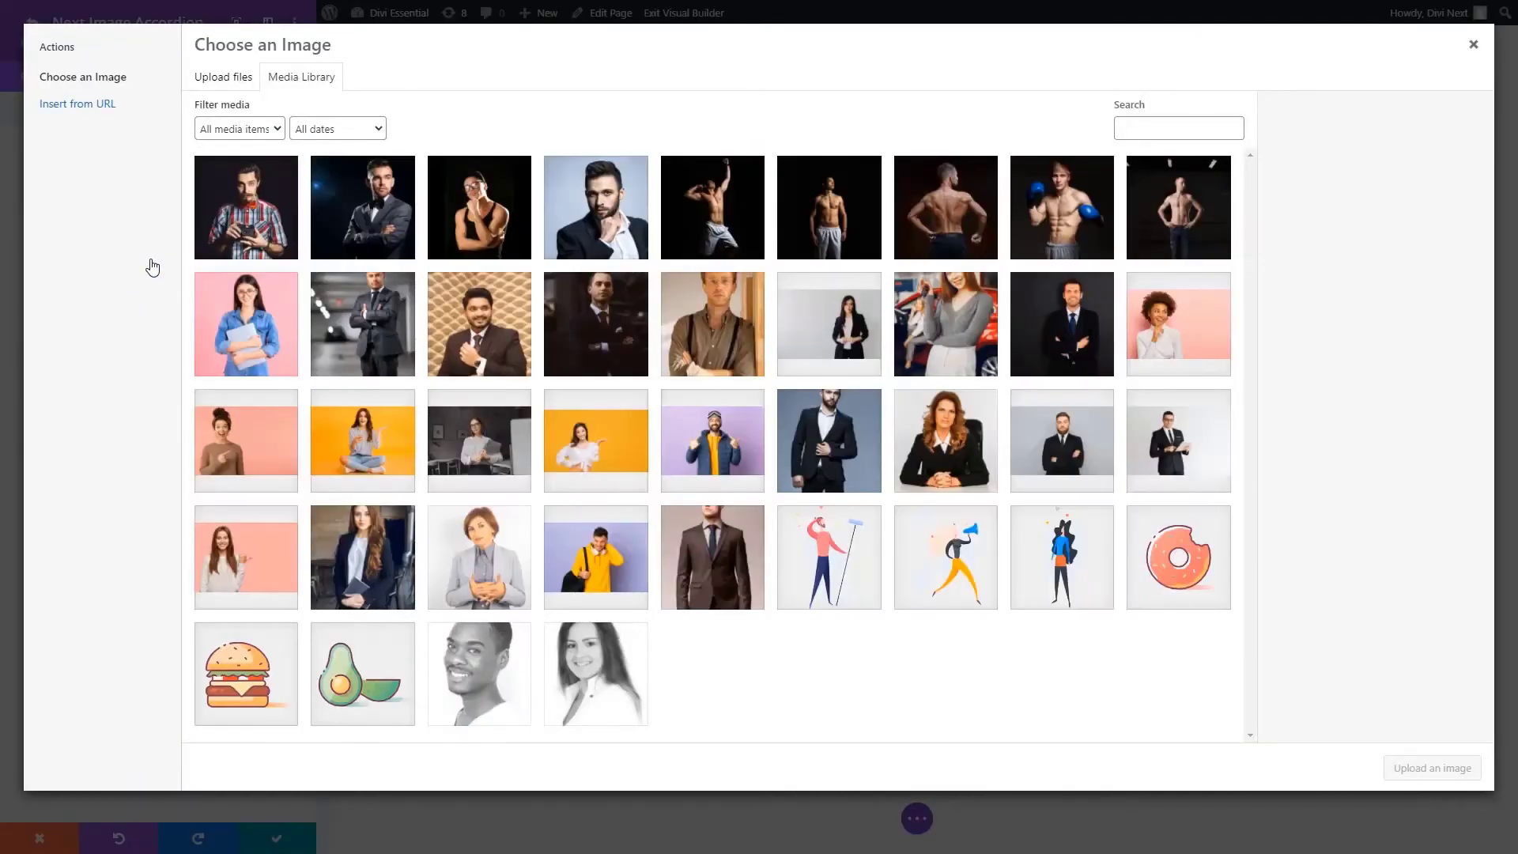
left_click(840, 215)
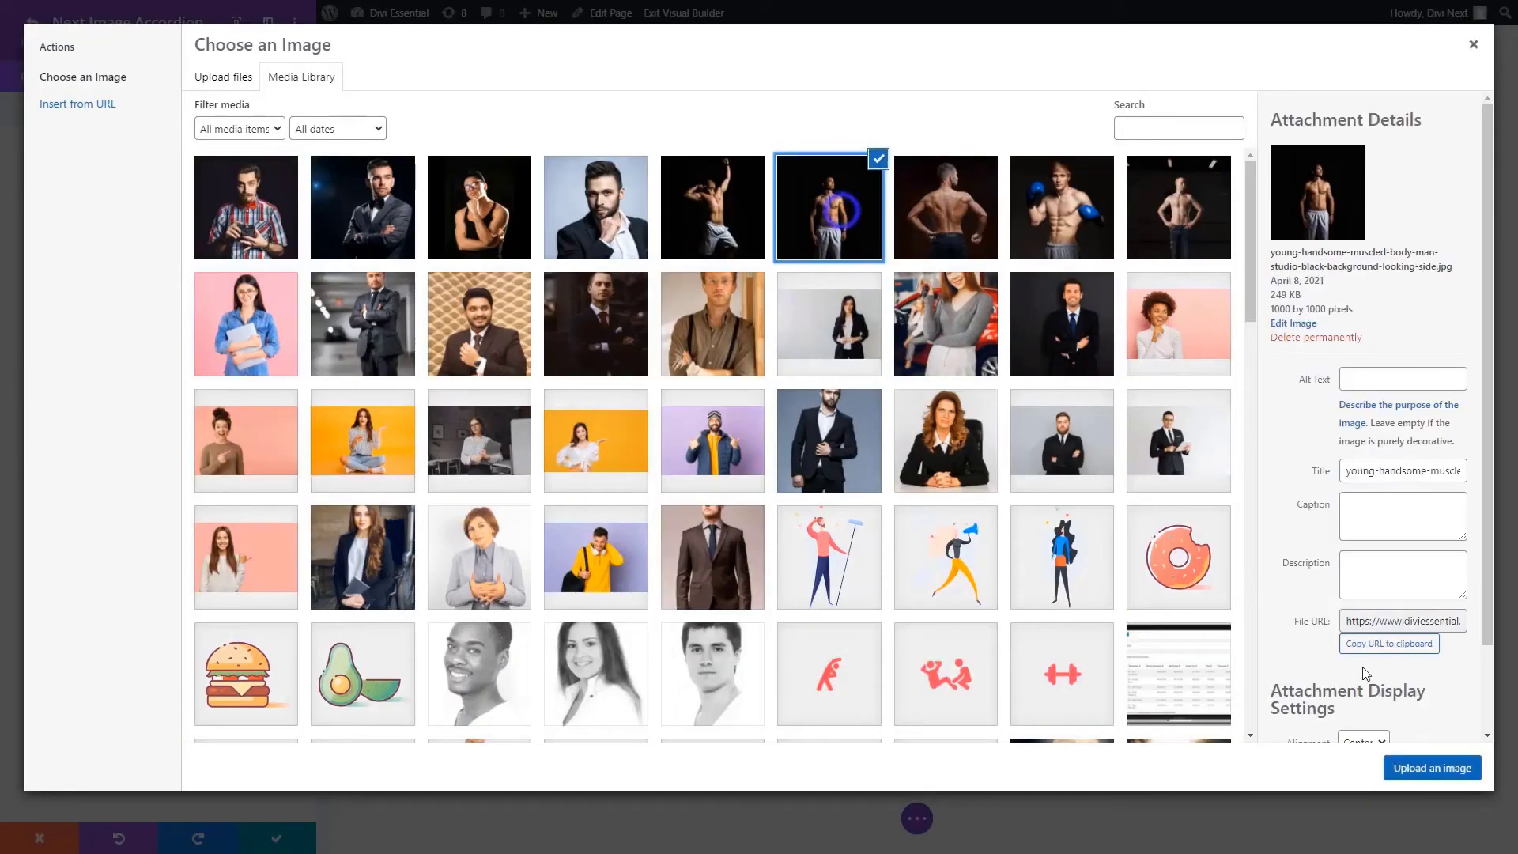
left_click(1407, 768)
Duplicate the second item and give the third item the back-view muscular man photo.
left_click(28, 23)
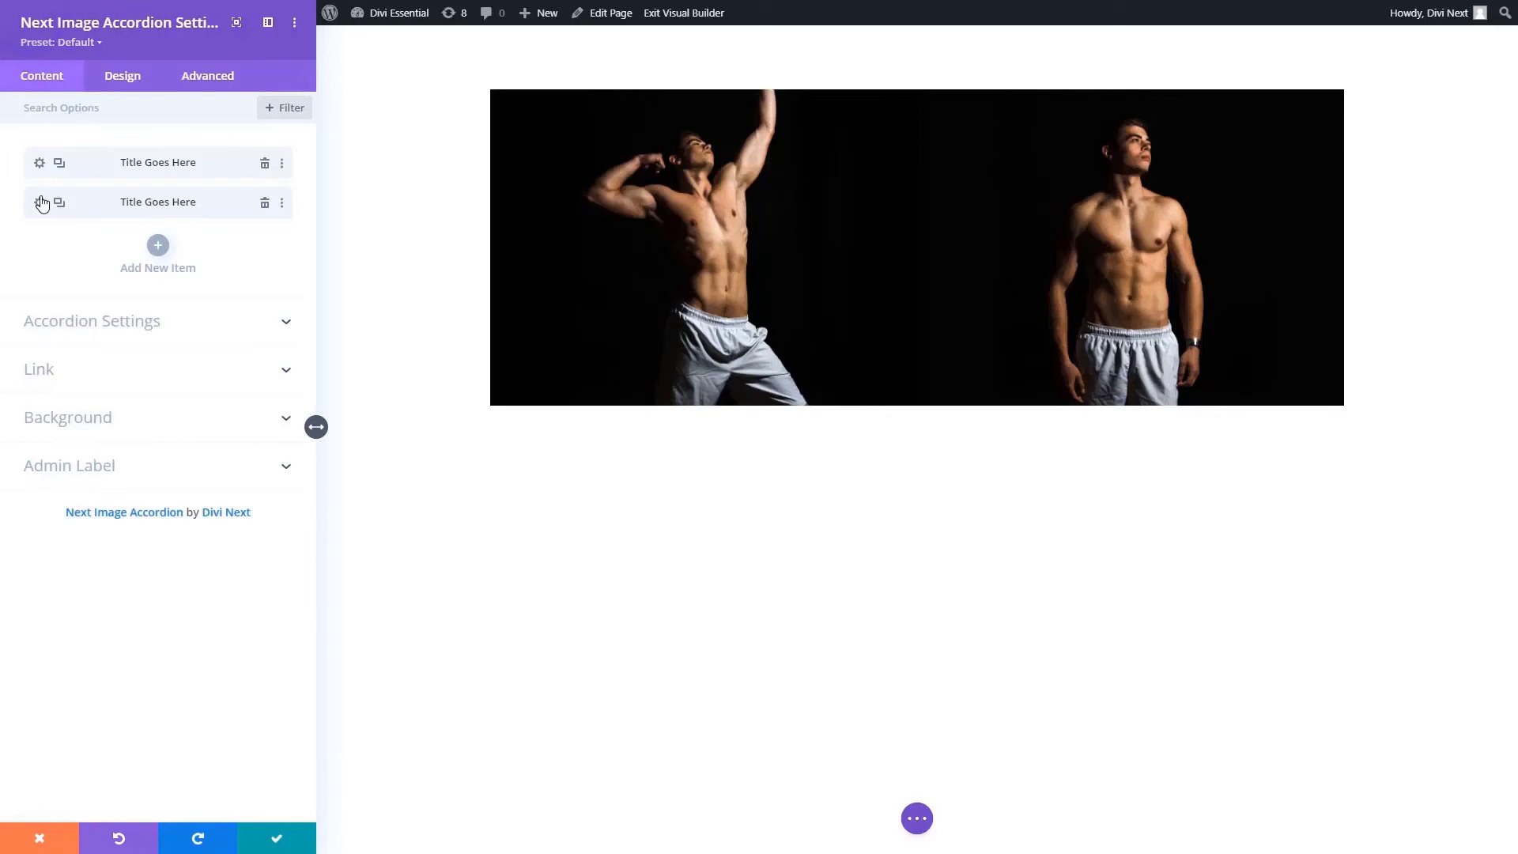
left_click(58, 202)
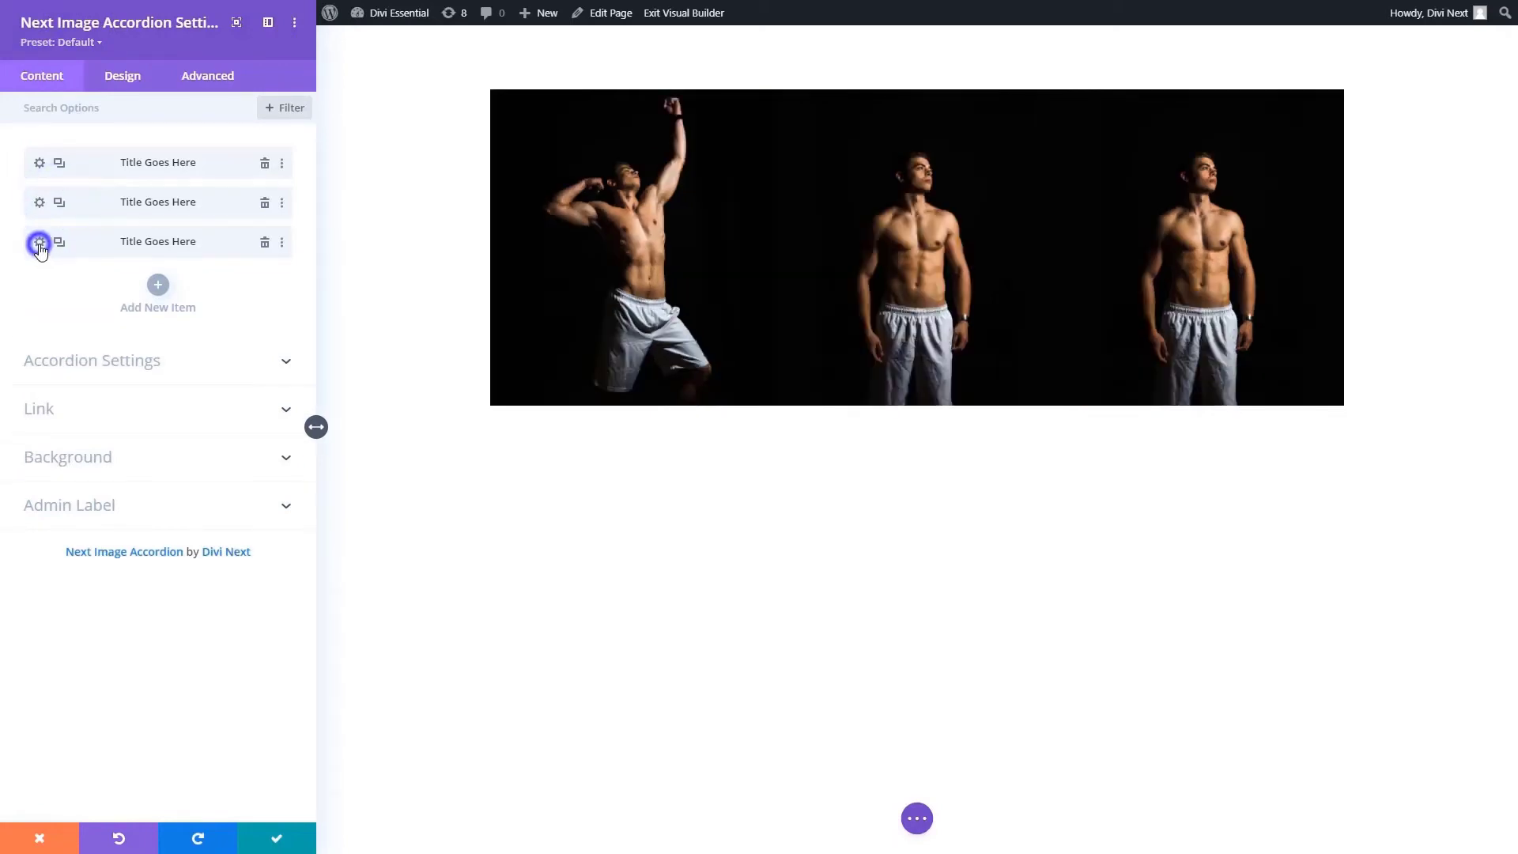
left_click(40, 245)
left_click(163, 288)
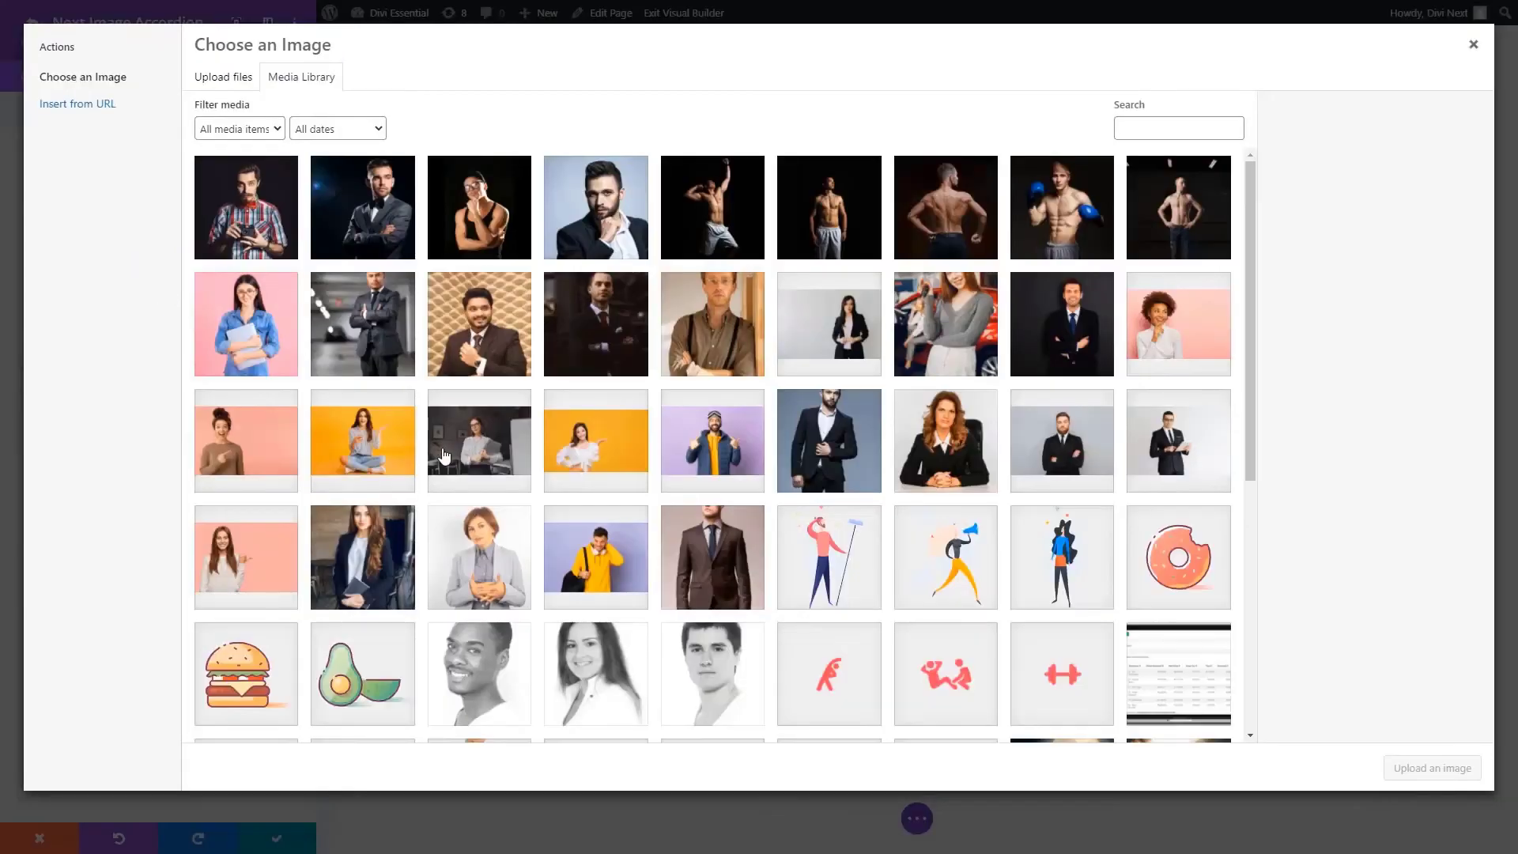
left_click(954, 212)
left_click(1420, 777)
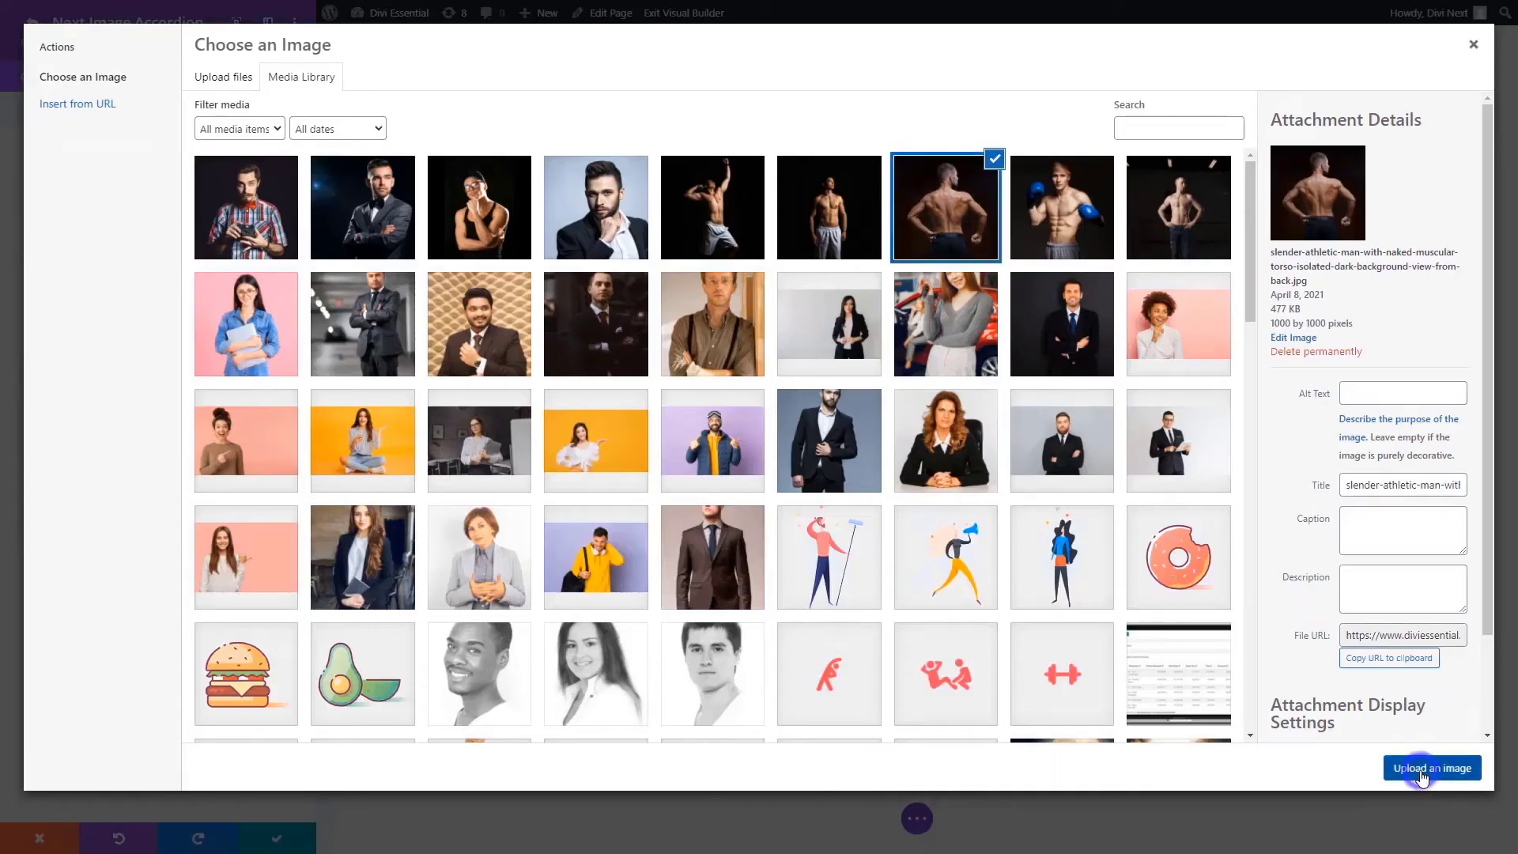
Duplicate the third item and give the fourth item the blue boxing-gloves photo.
left_click(33, 22)
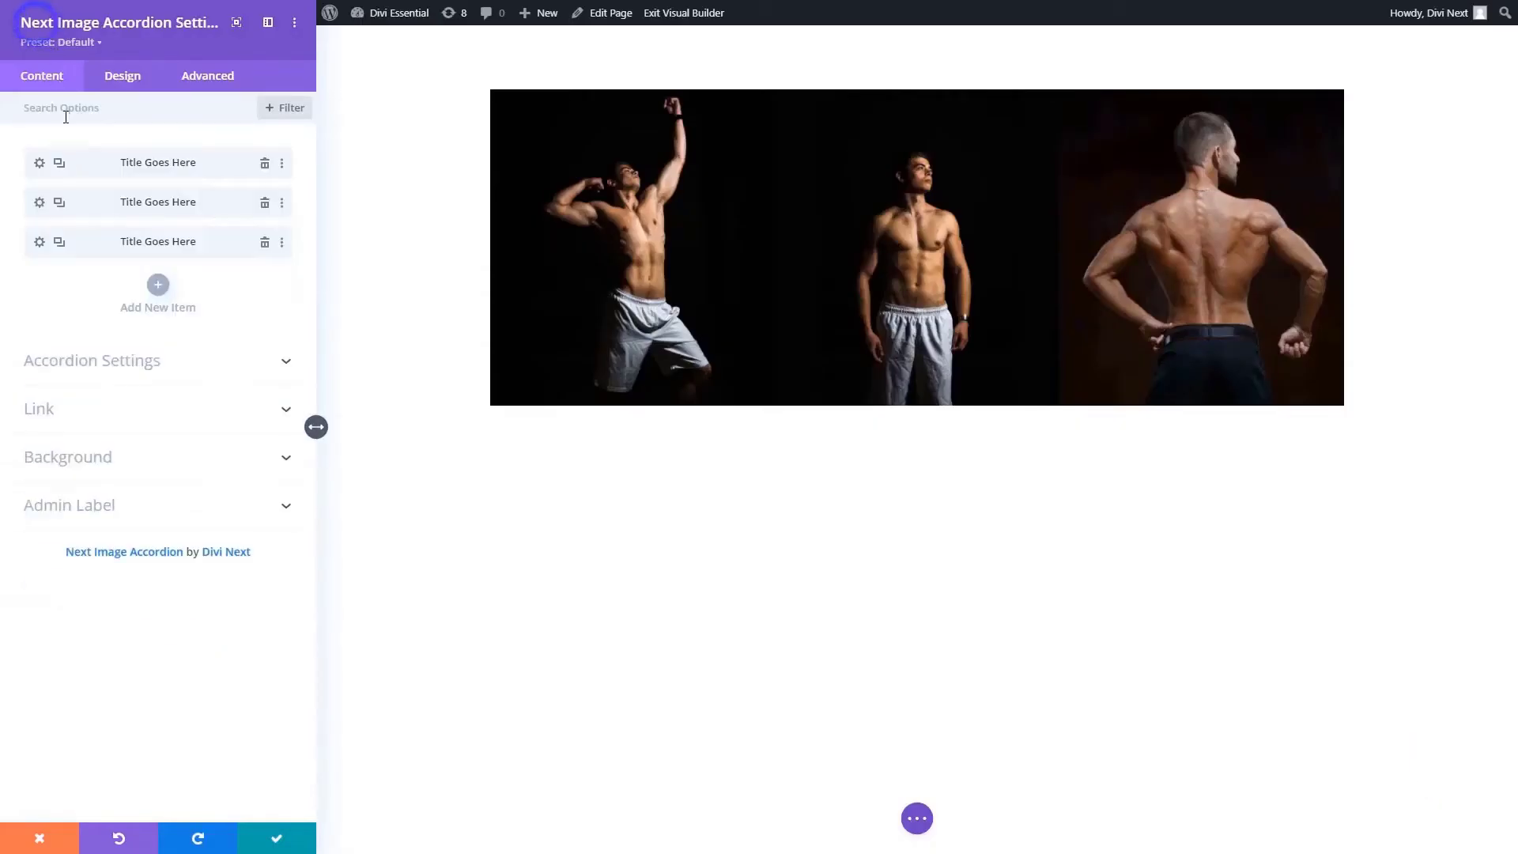
left_click(58, 243)
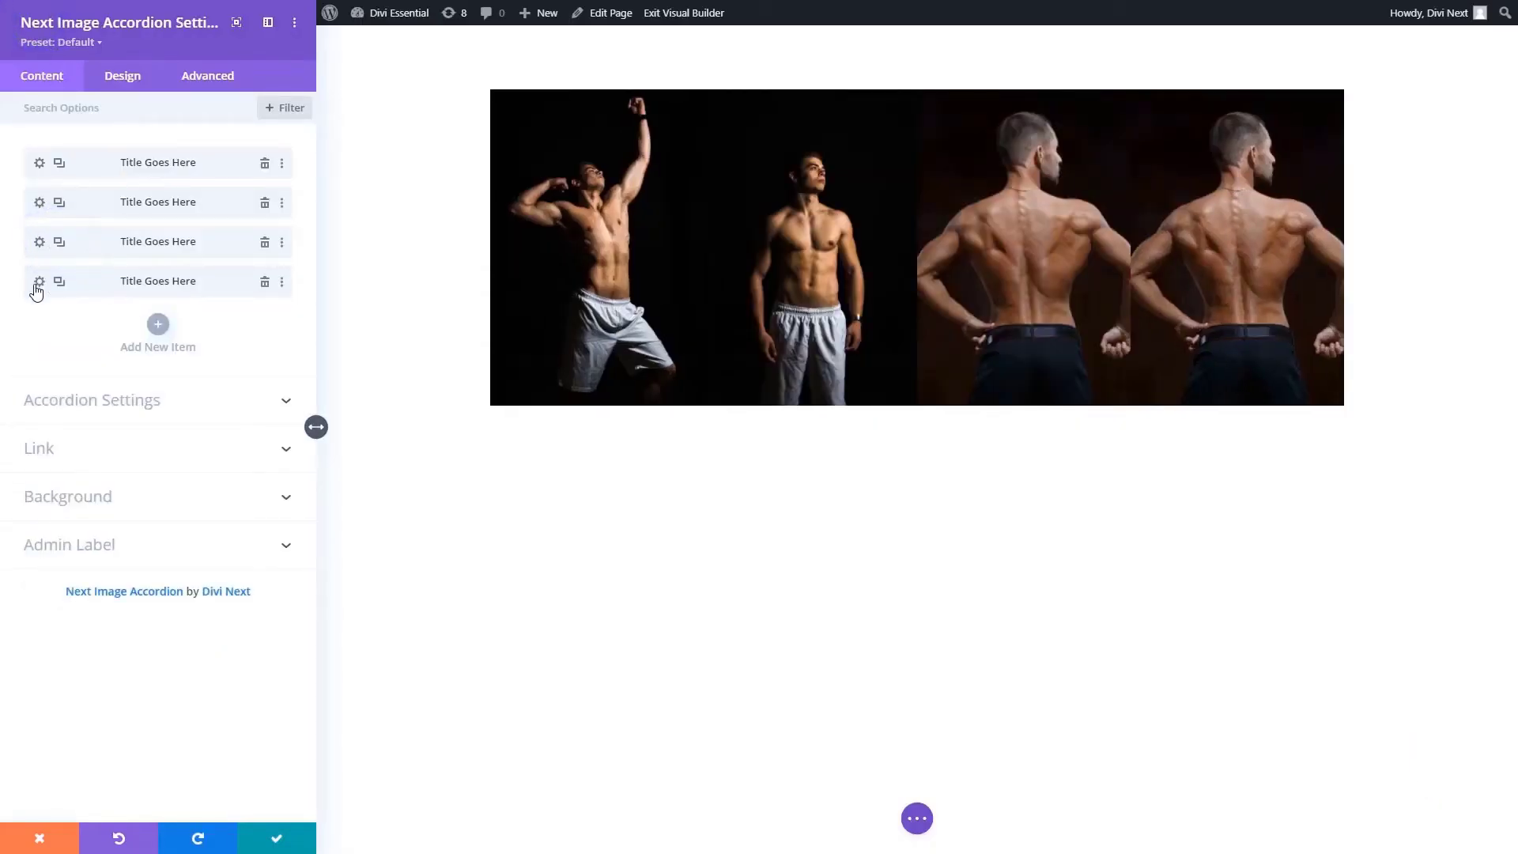
left_click(37, 285)
left_click(156, 302)
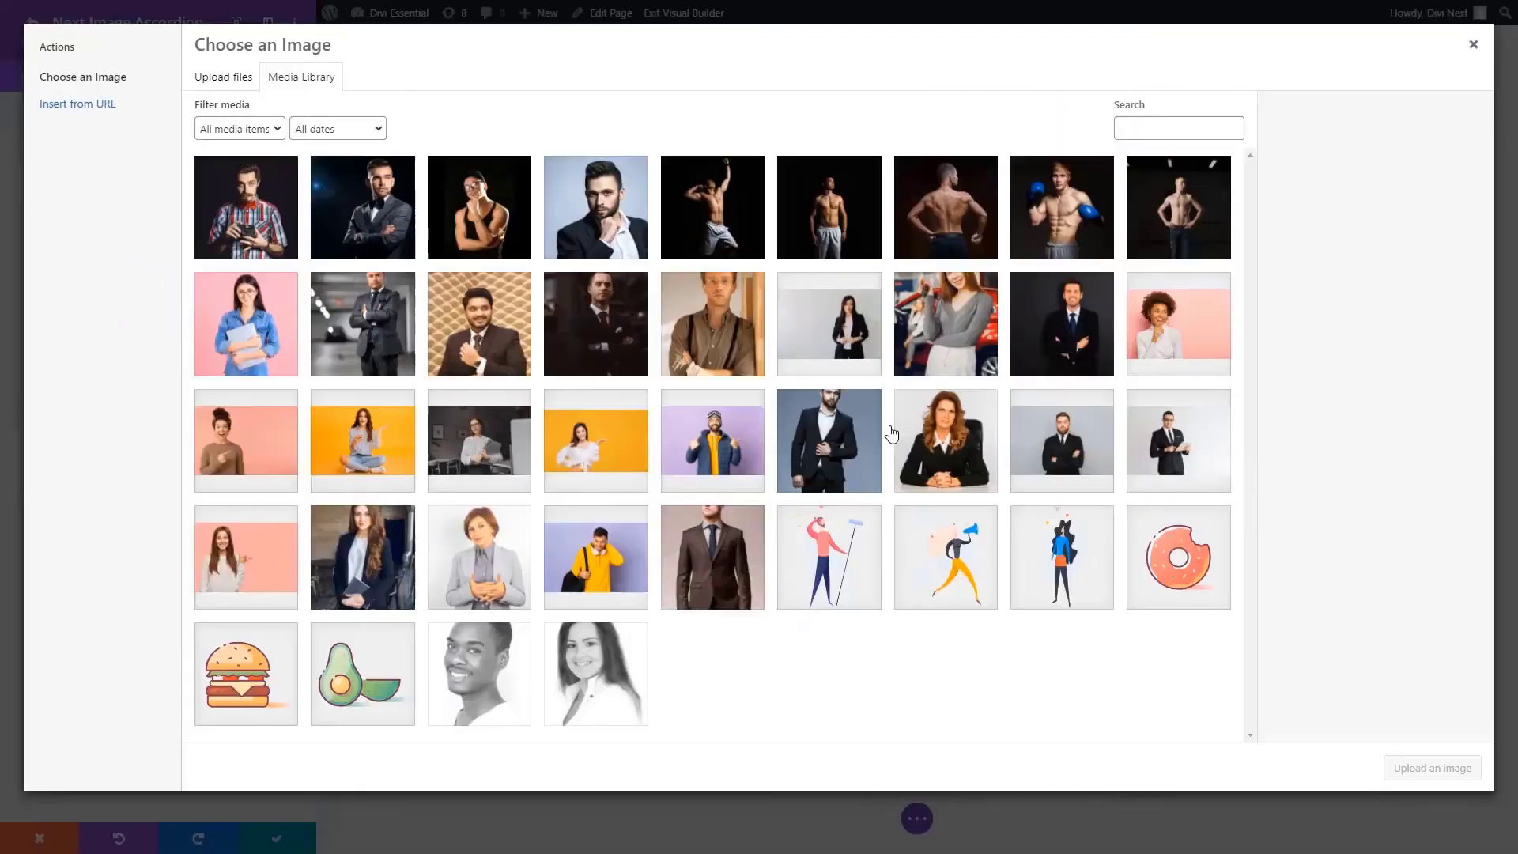
left_click(1057, 235)
left_click(1447, 770)
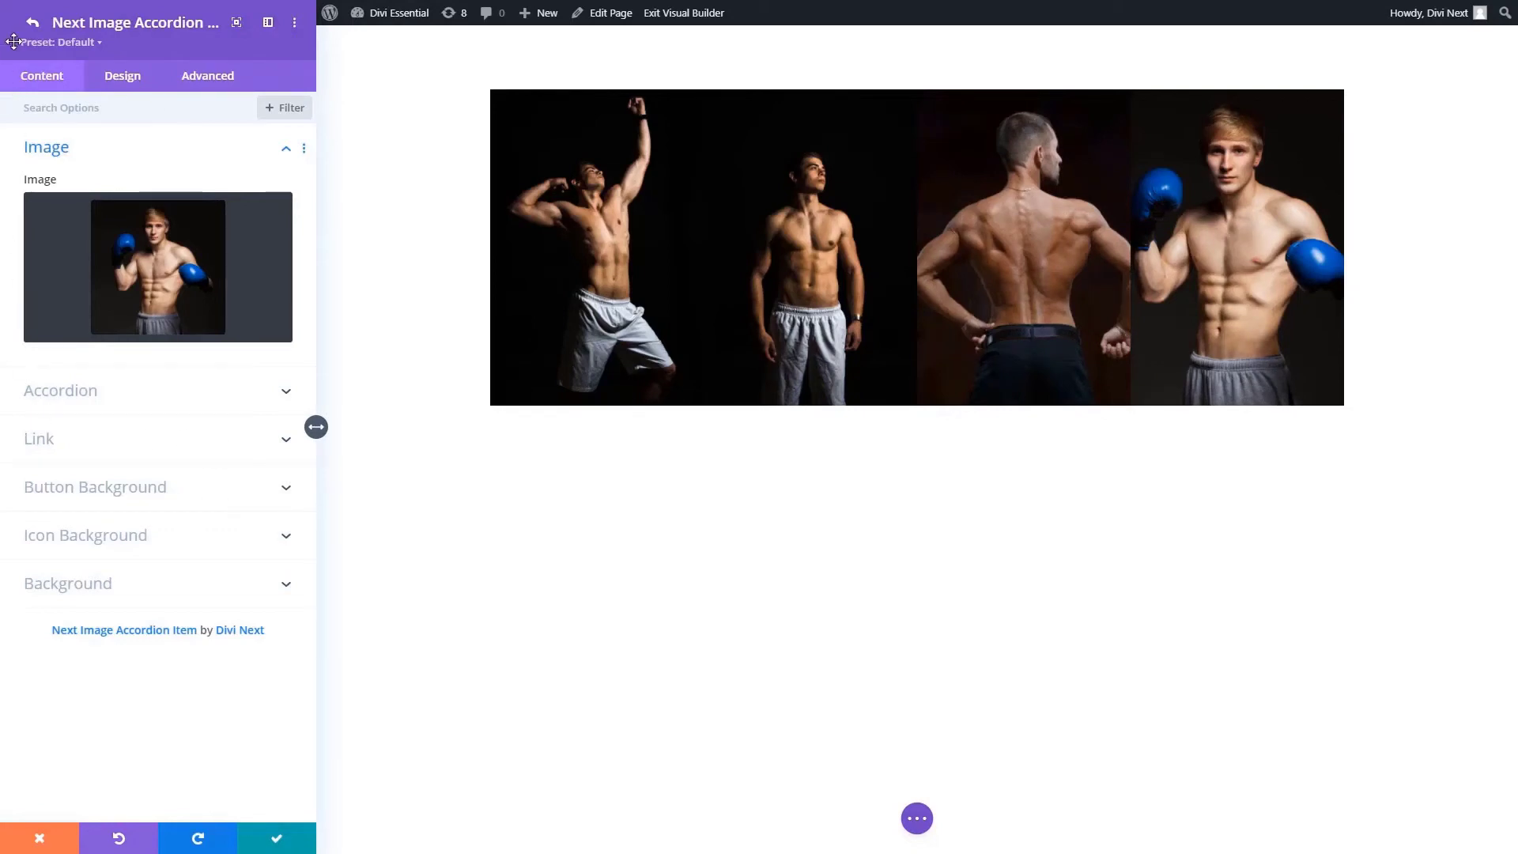
left_click(31, 25)
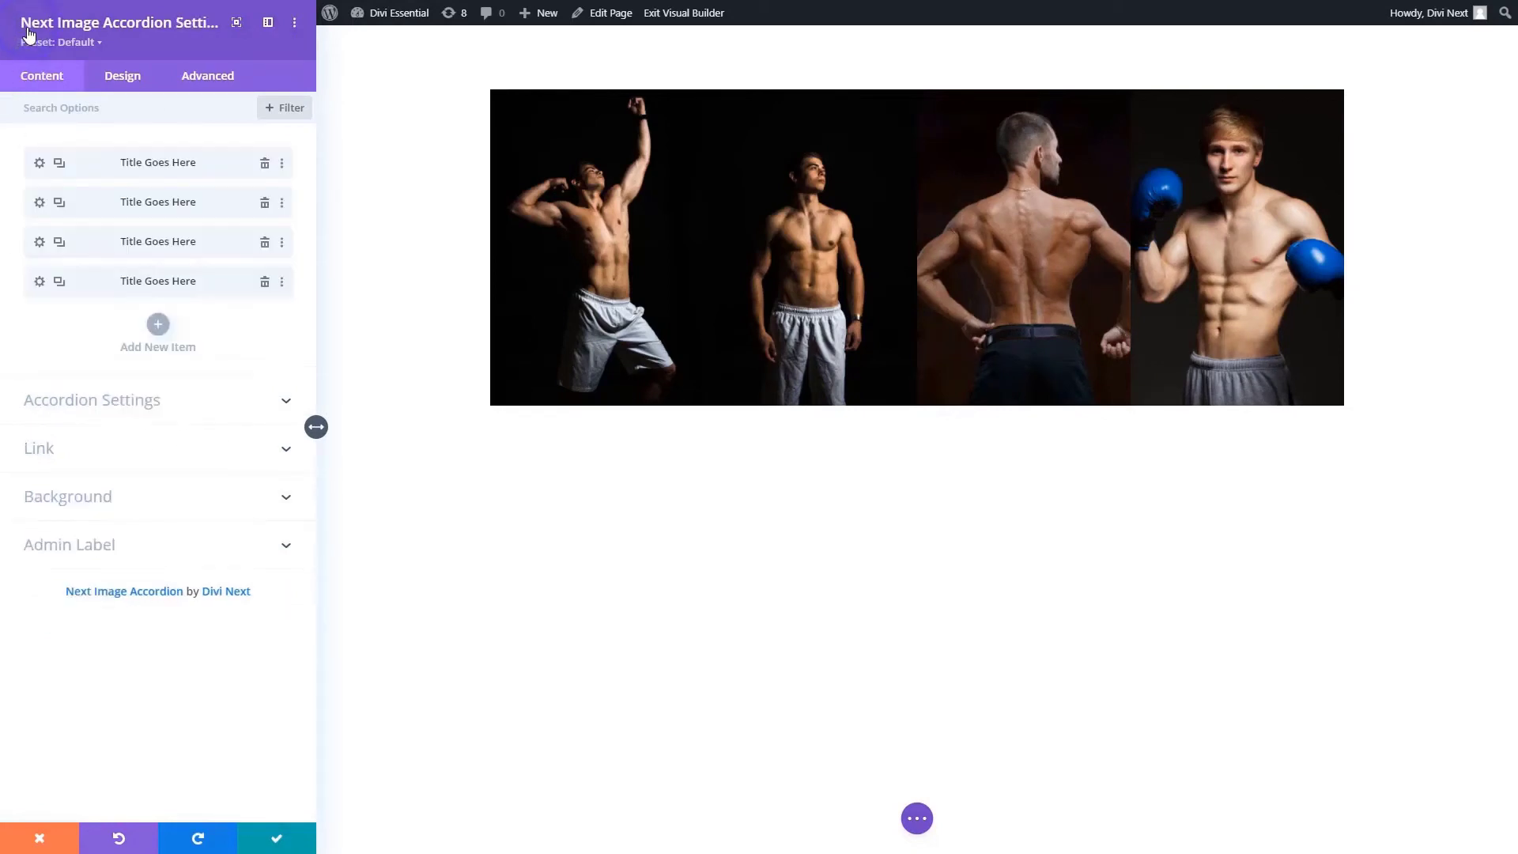
Try On Click expansion, revert to On Hover, keep Horizontal, and set Accordion Height to 800px.
left_click(41, 418)
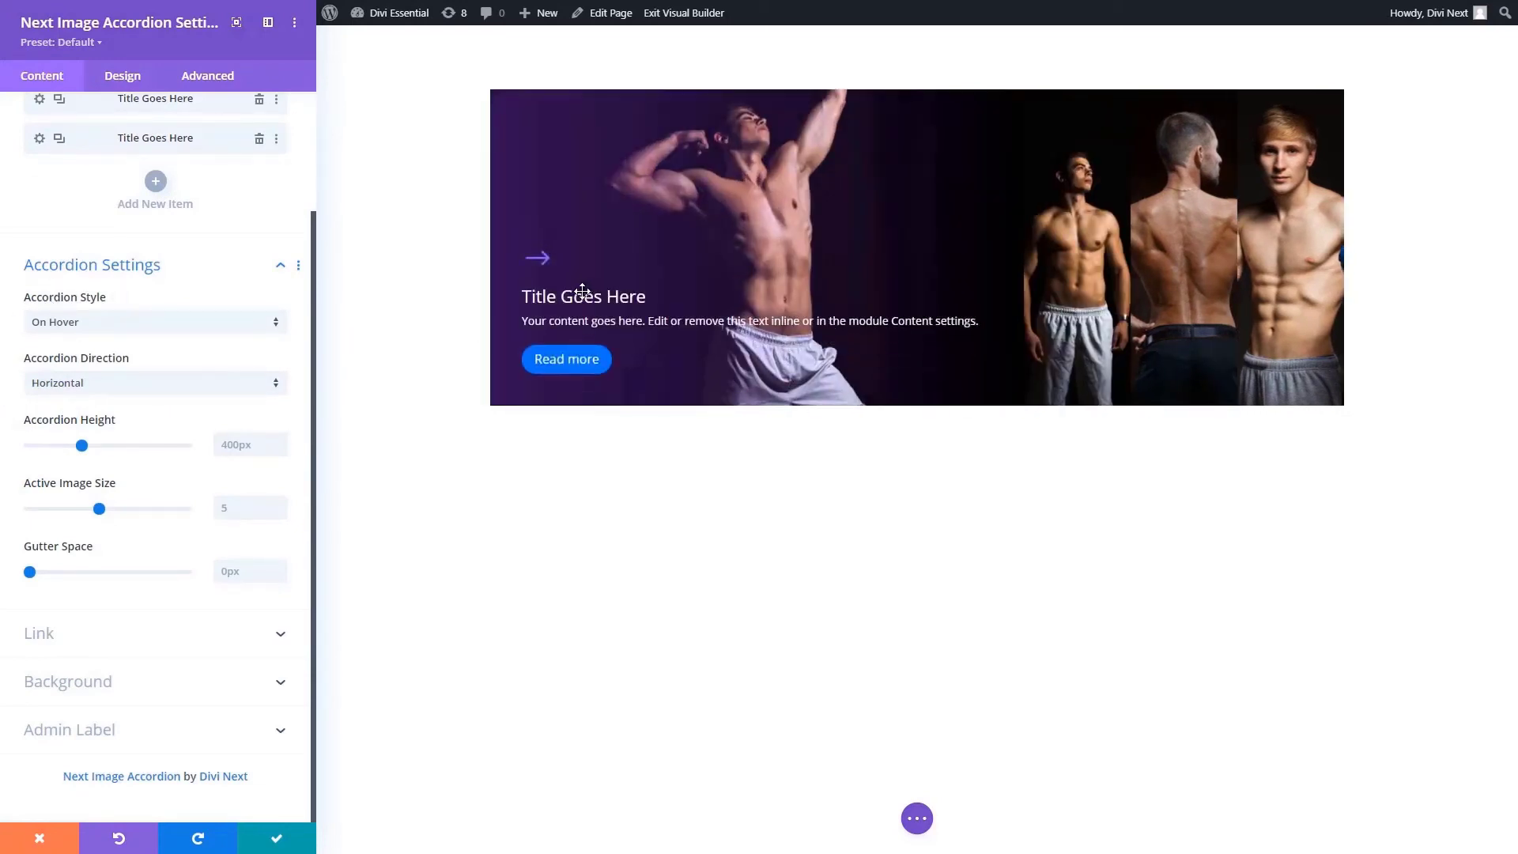
left_click(90, 321)
left_click(76, 363)
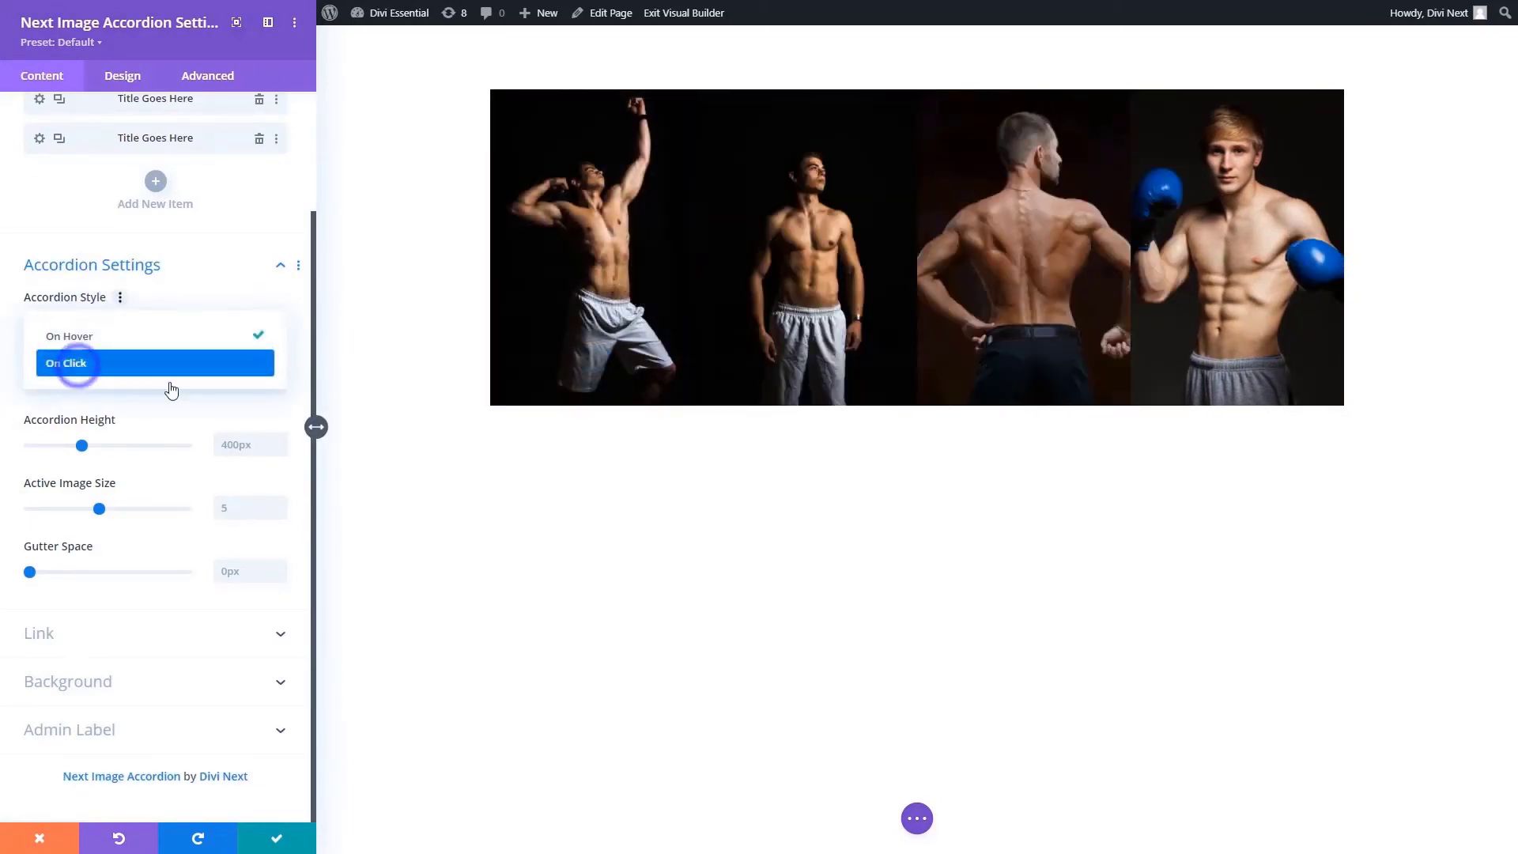
left_click(585, 345)
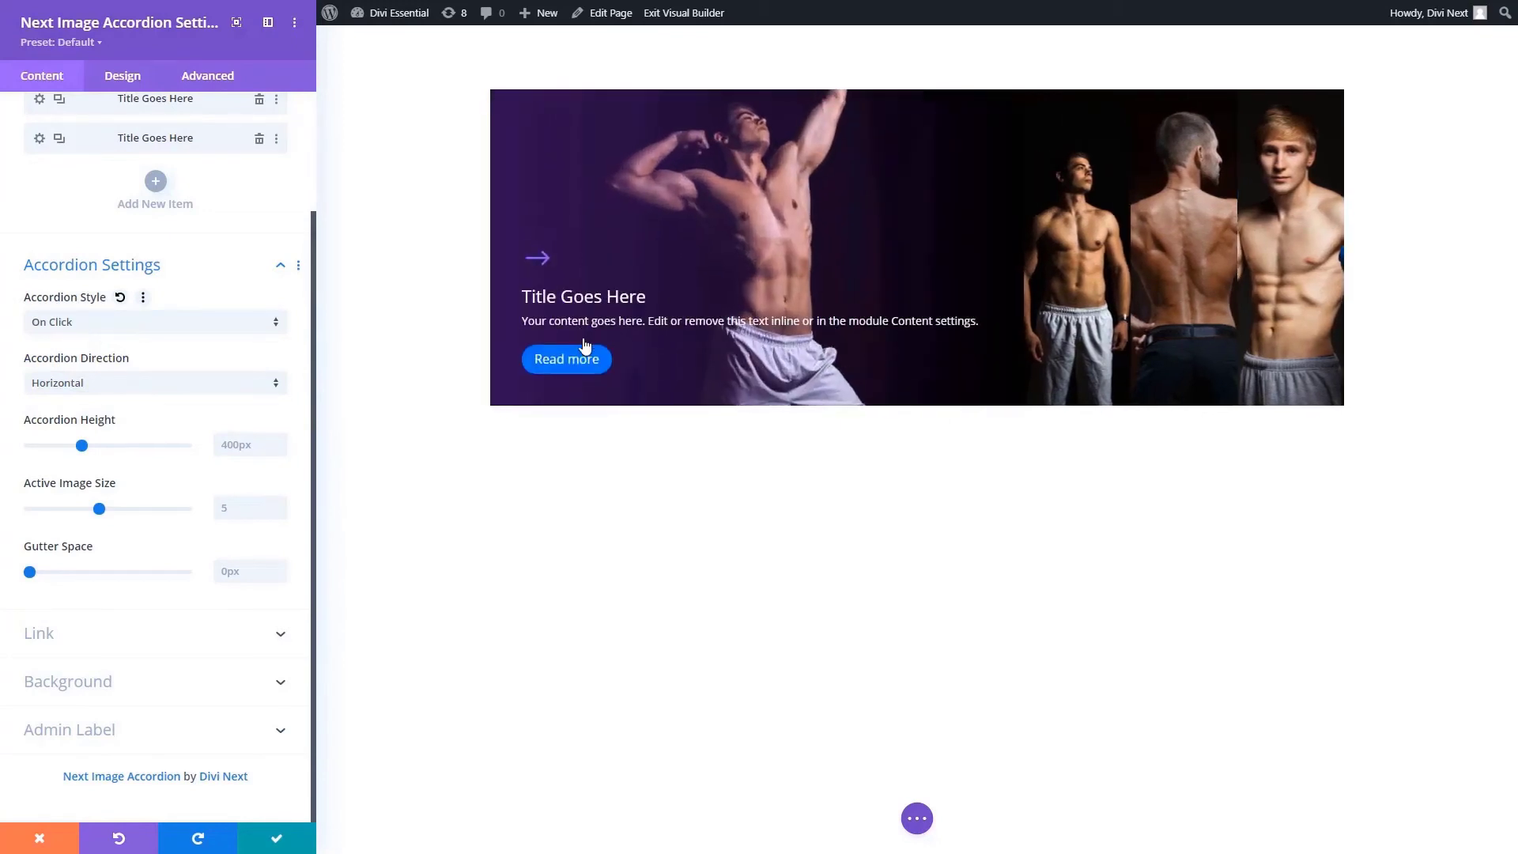
left_click(103, 325)
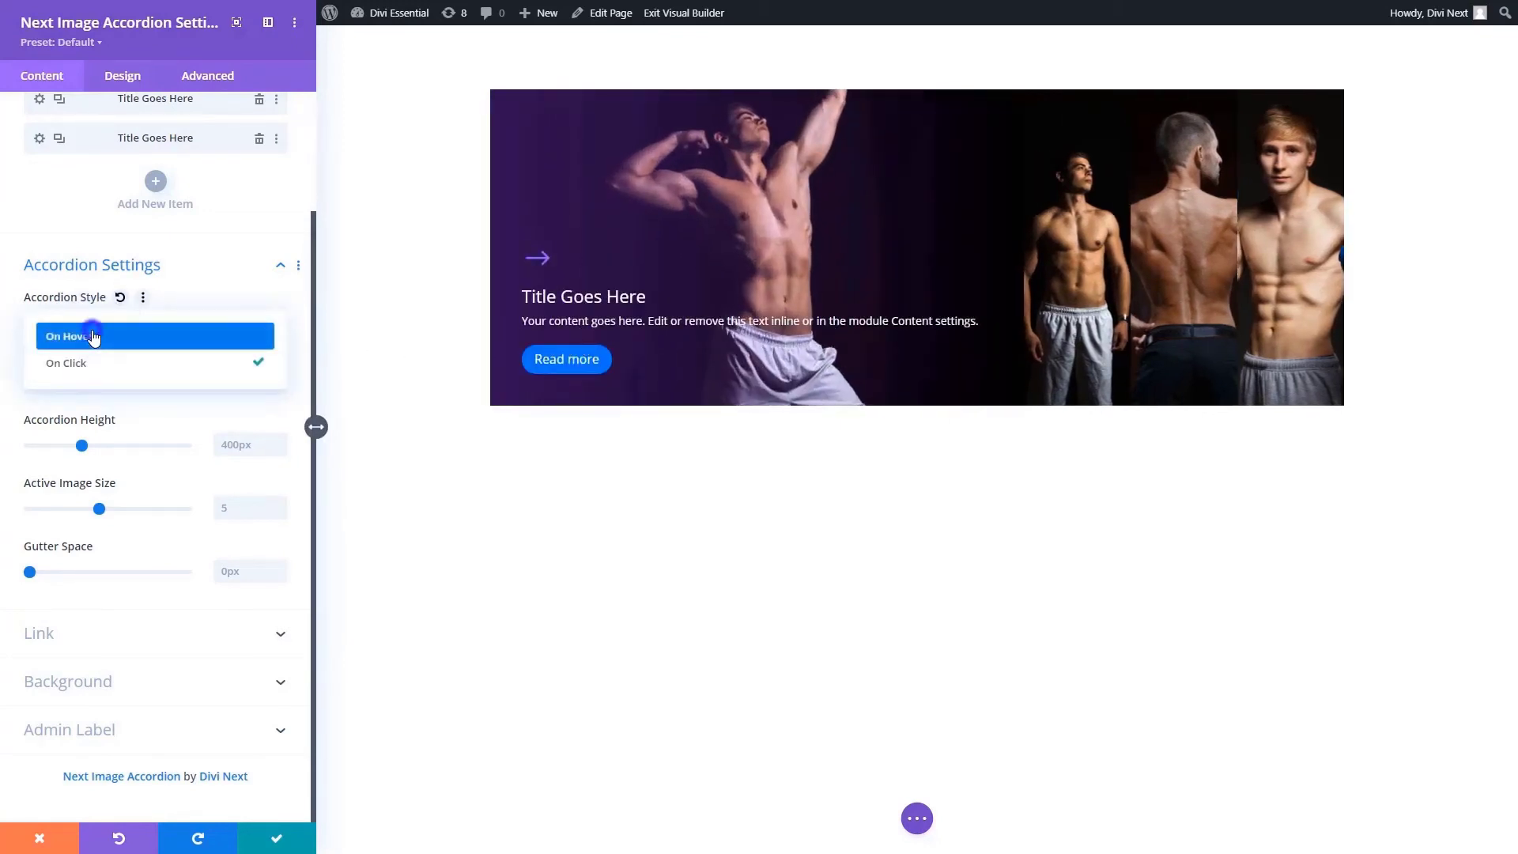
left_click(93, 335)
left_click(66, 384)
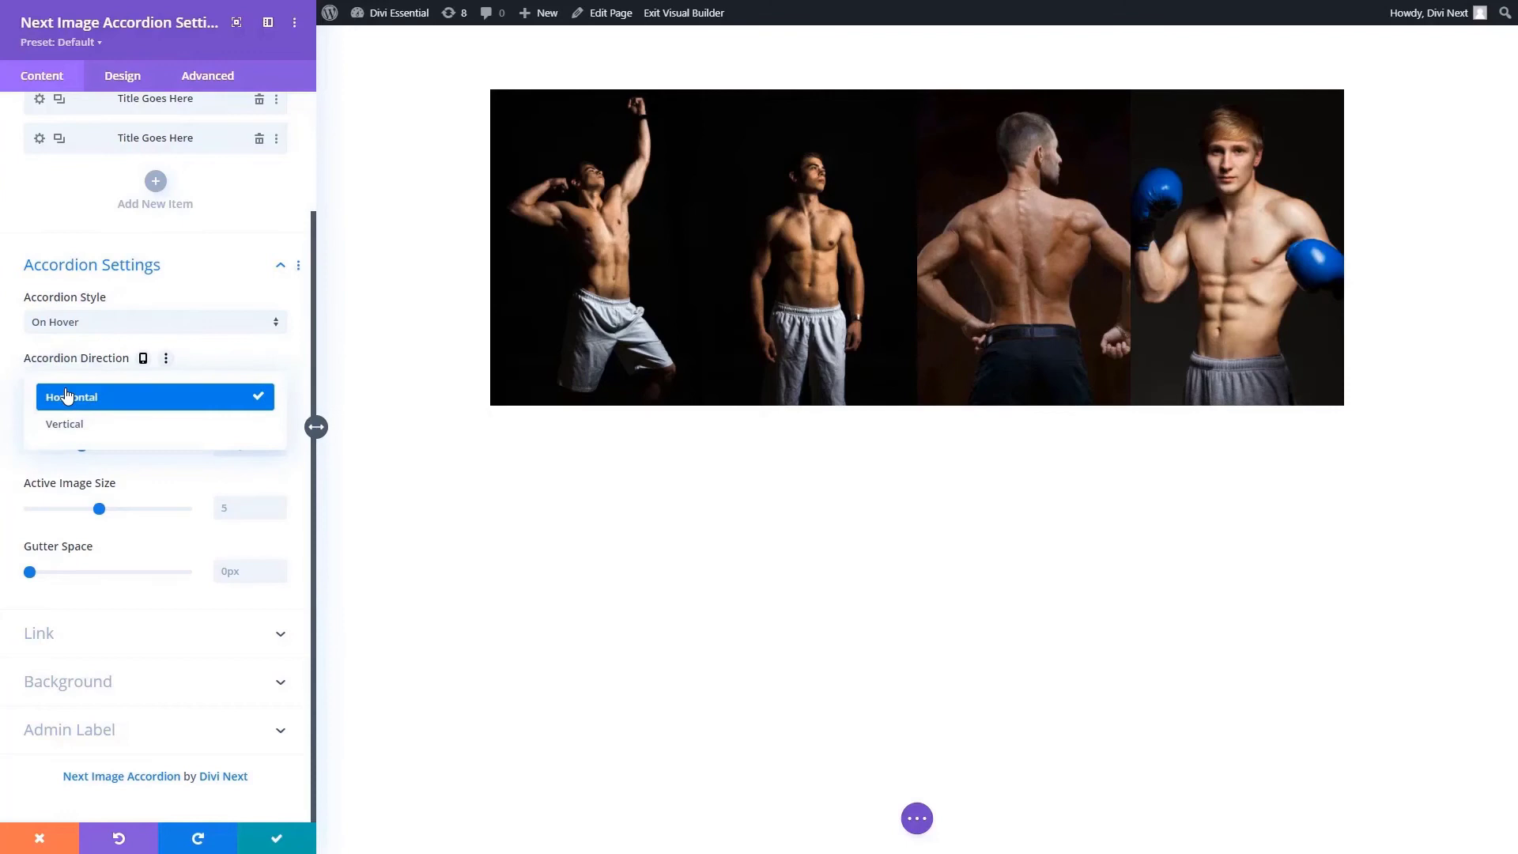
left_click(11, 419)
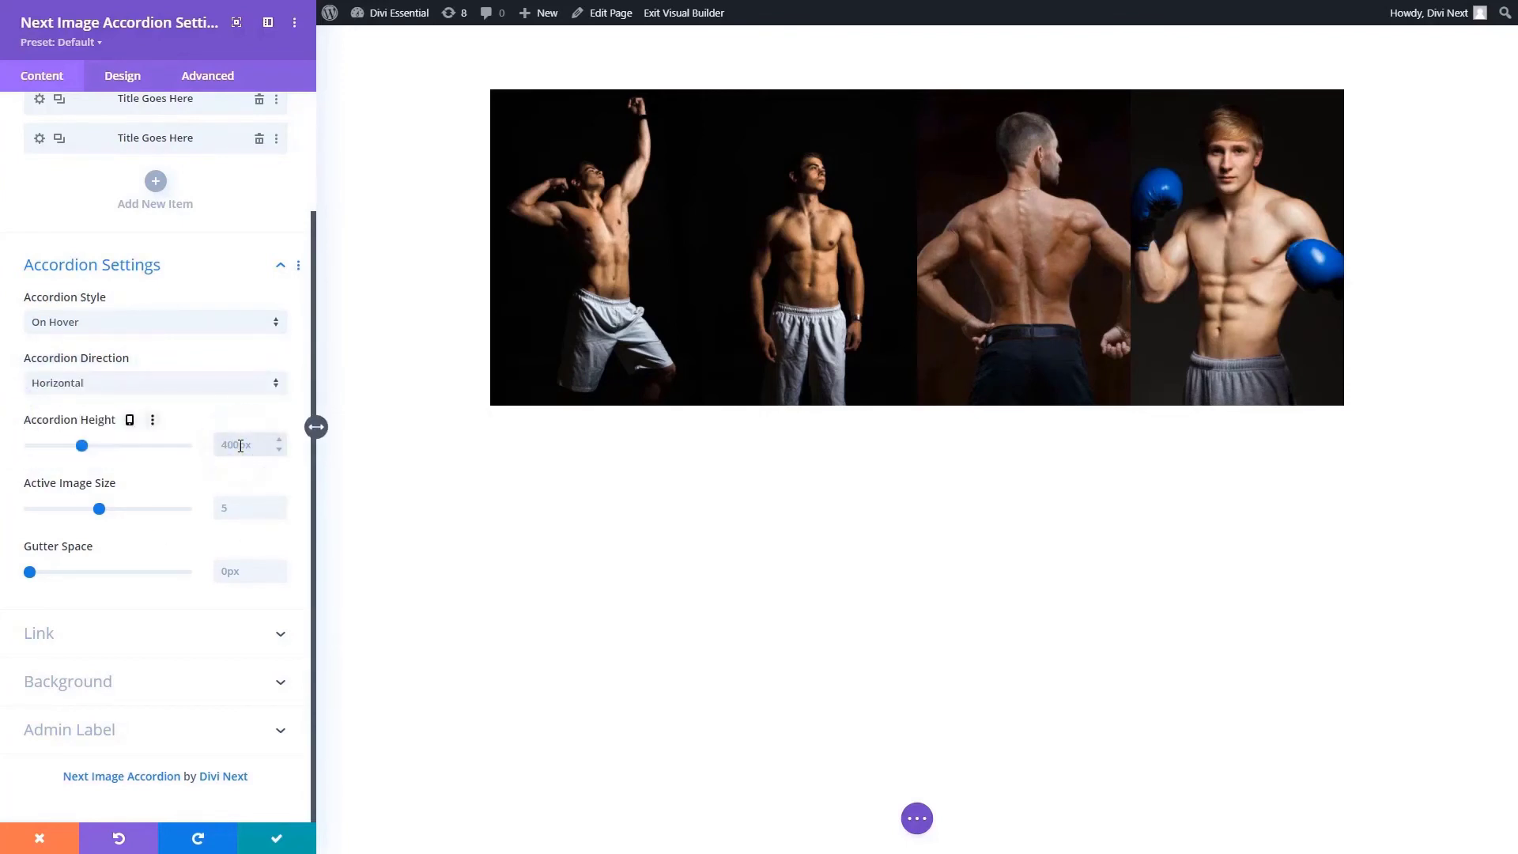
type("800px")
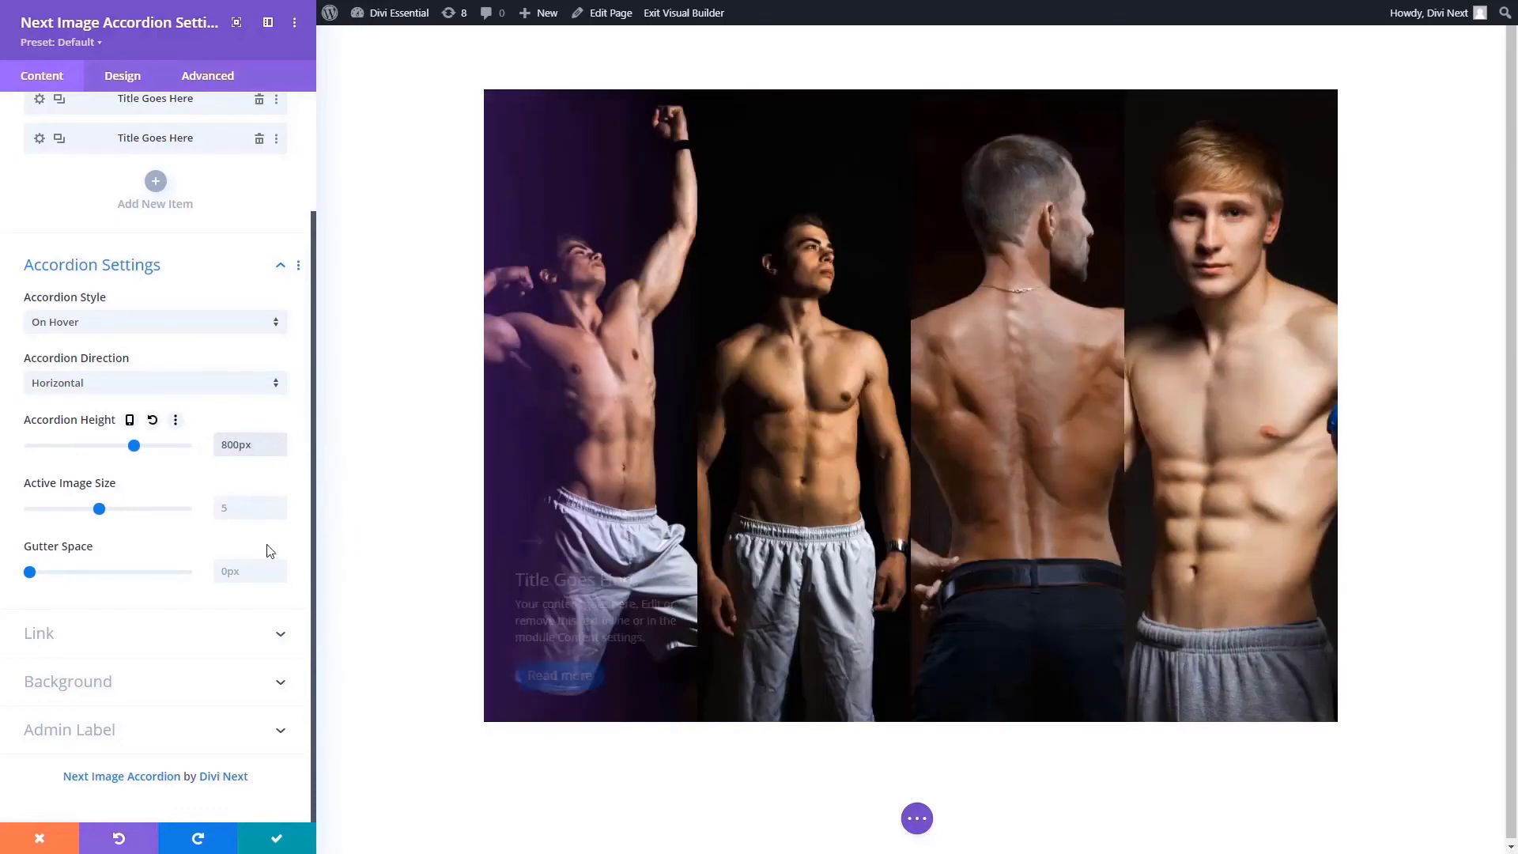
Trial Vertical direction, set Active Image Size 10 and Gutter Space 21px, then return to Horizontal.
left_click(94, 387)
left_click(95, 424)
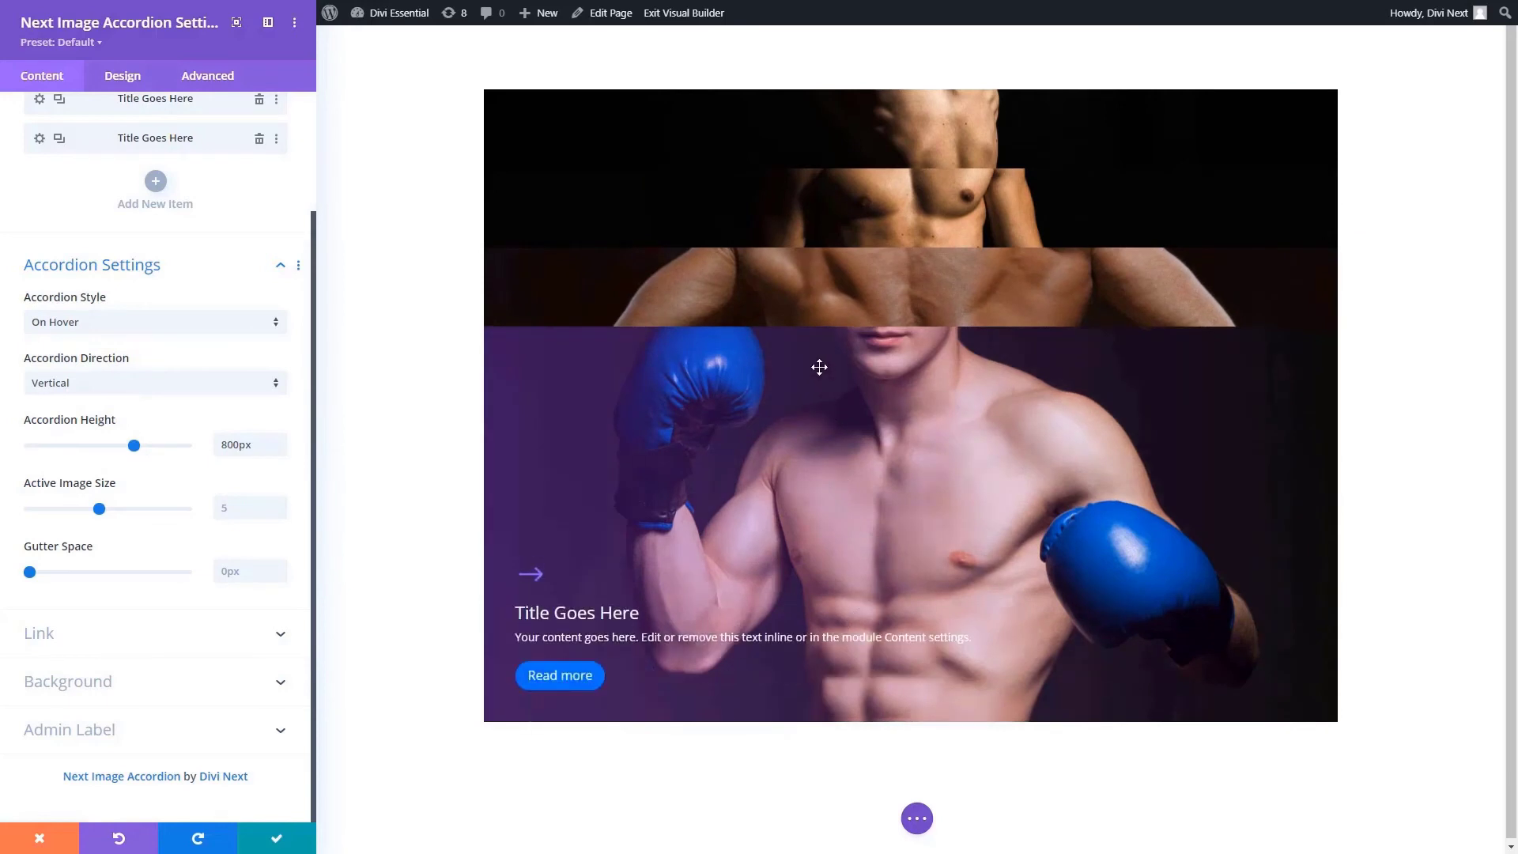
left_click(244, 504)
type("10")
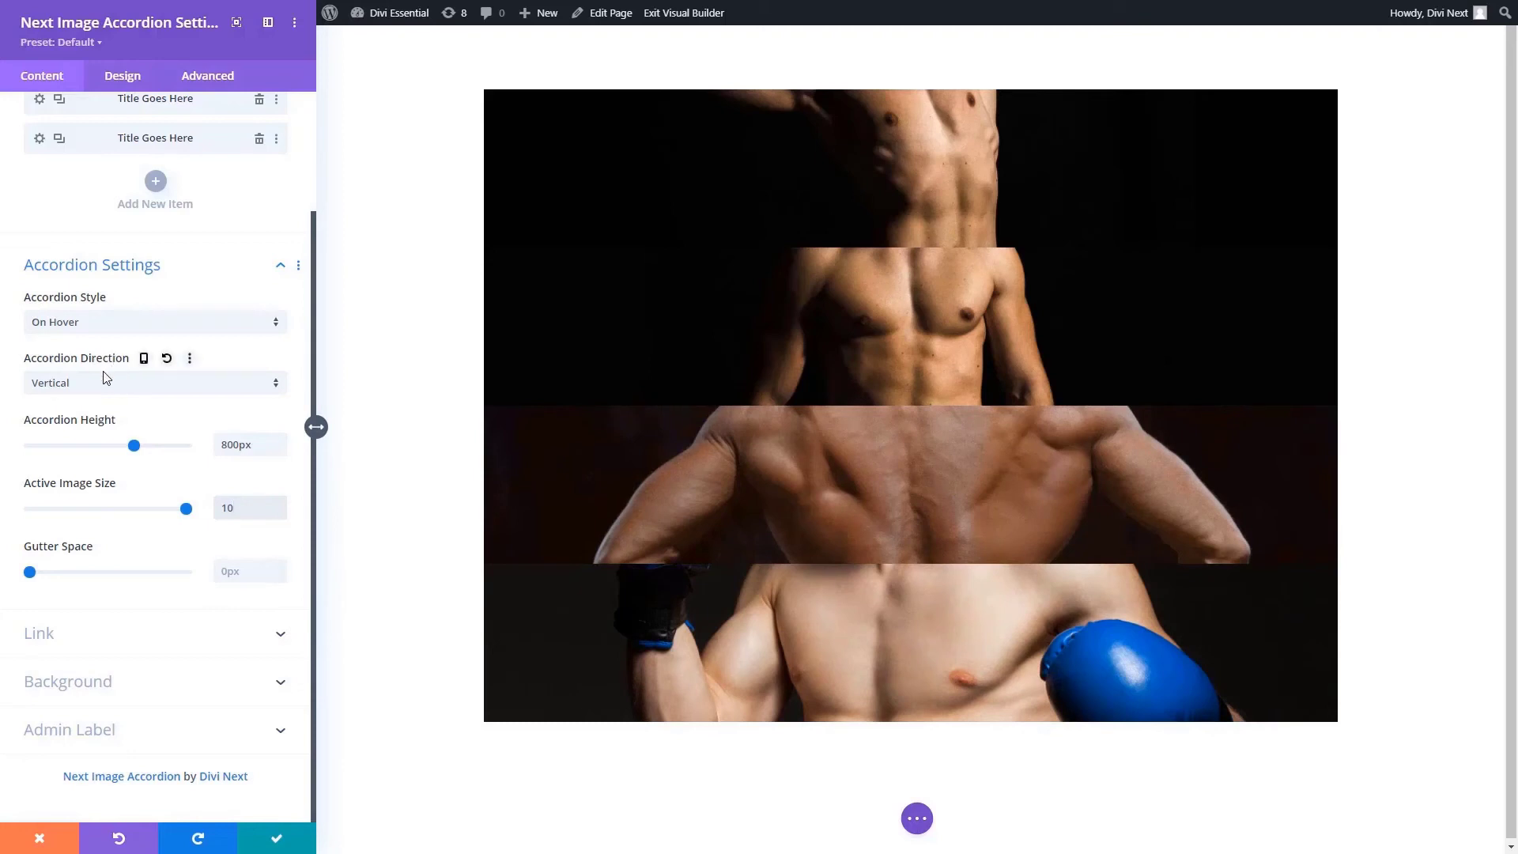
left_click_drag(32, 578, 43, 578)
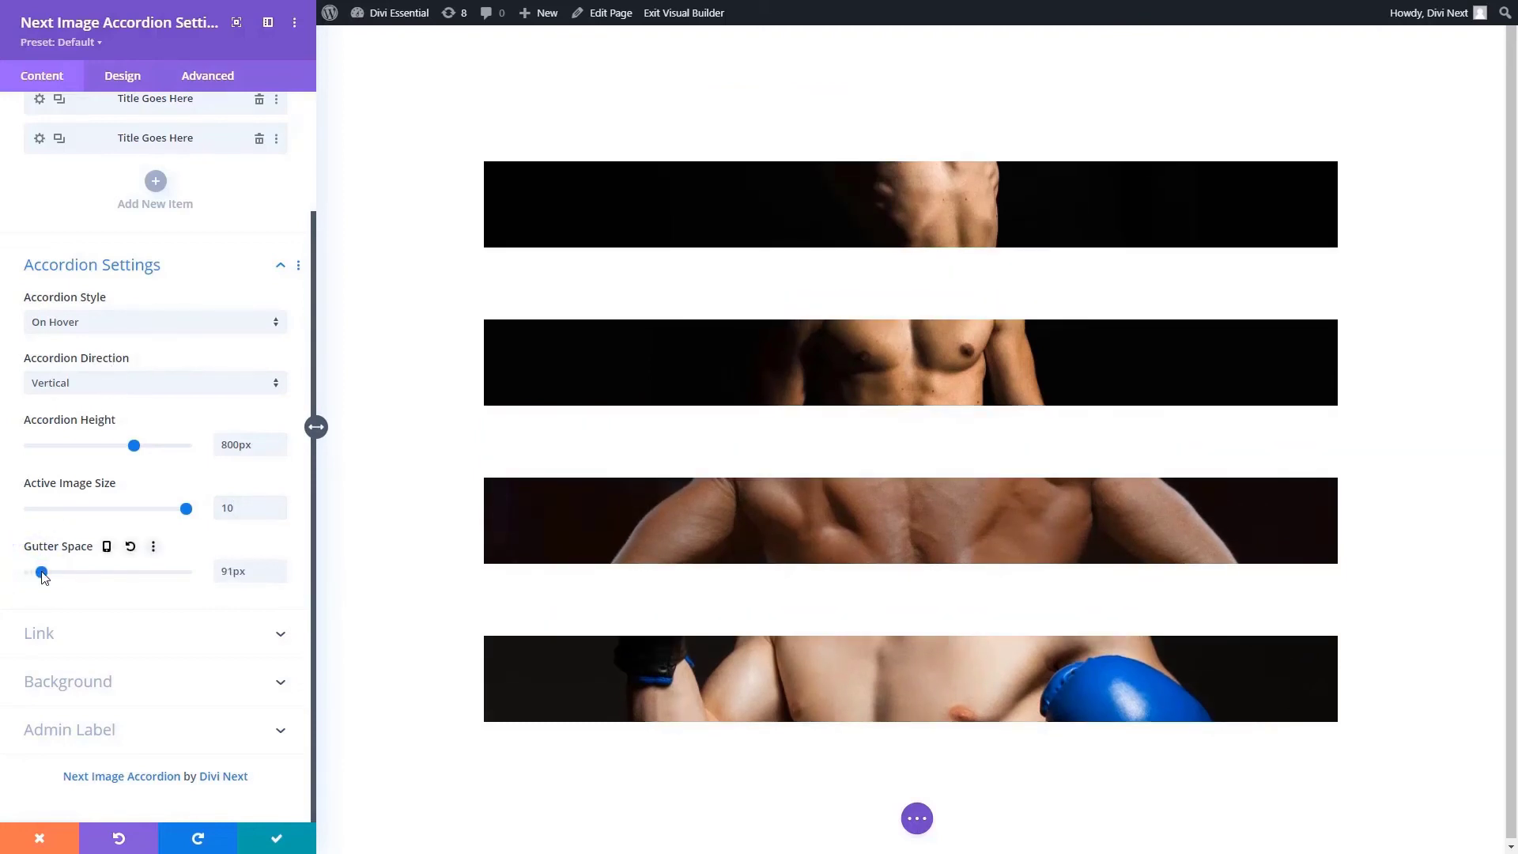
left_click_drag(44, 578, 31, 573)
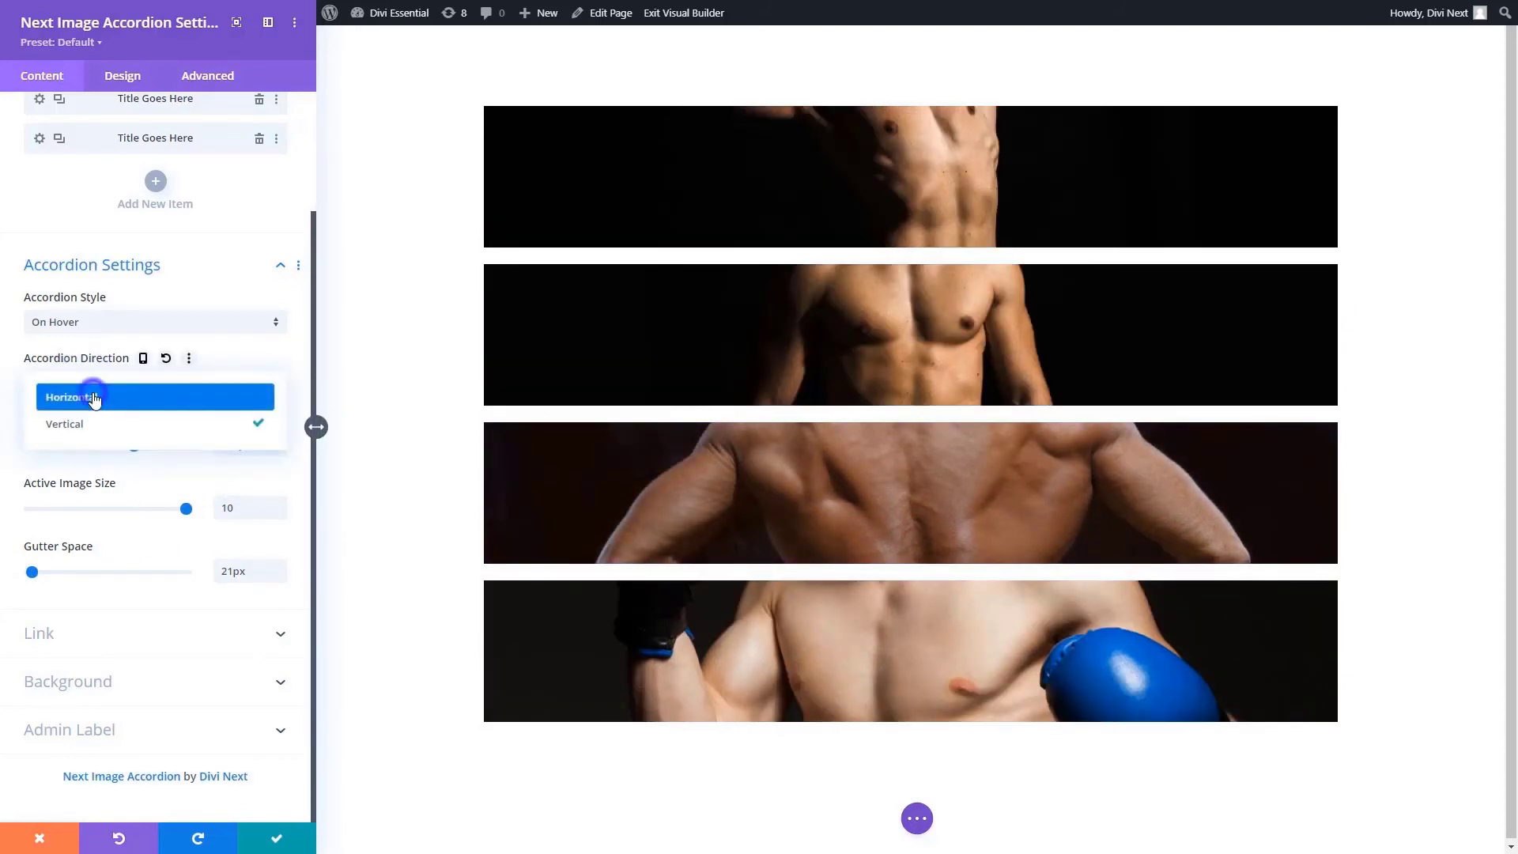
left_click(94, 398)
mouse_move(552, 596)
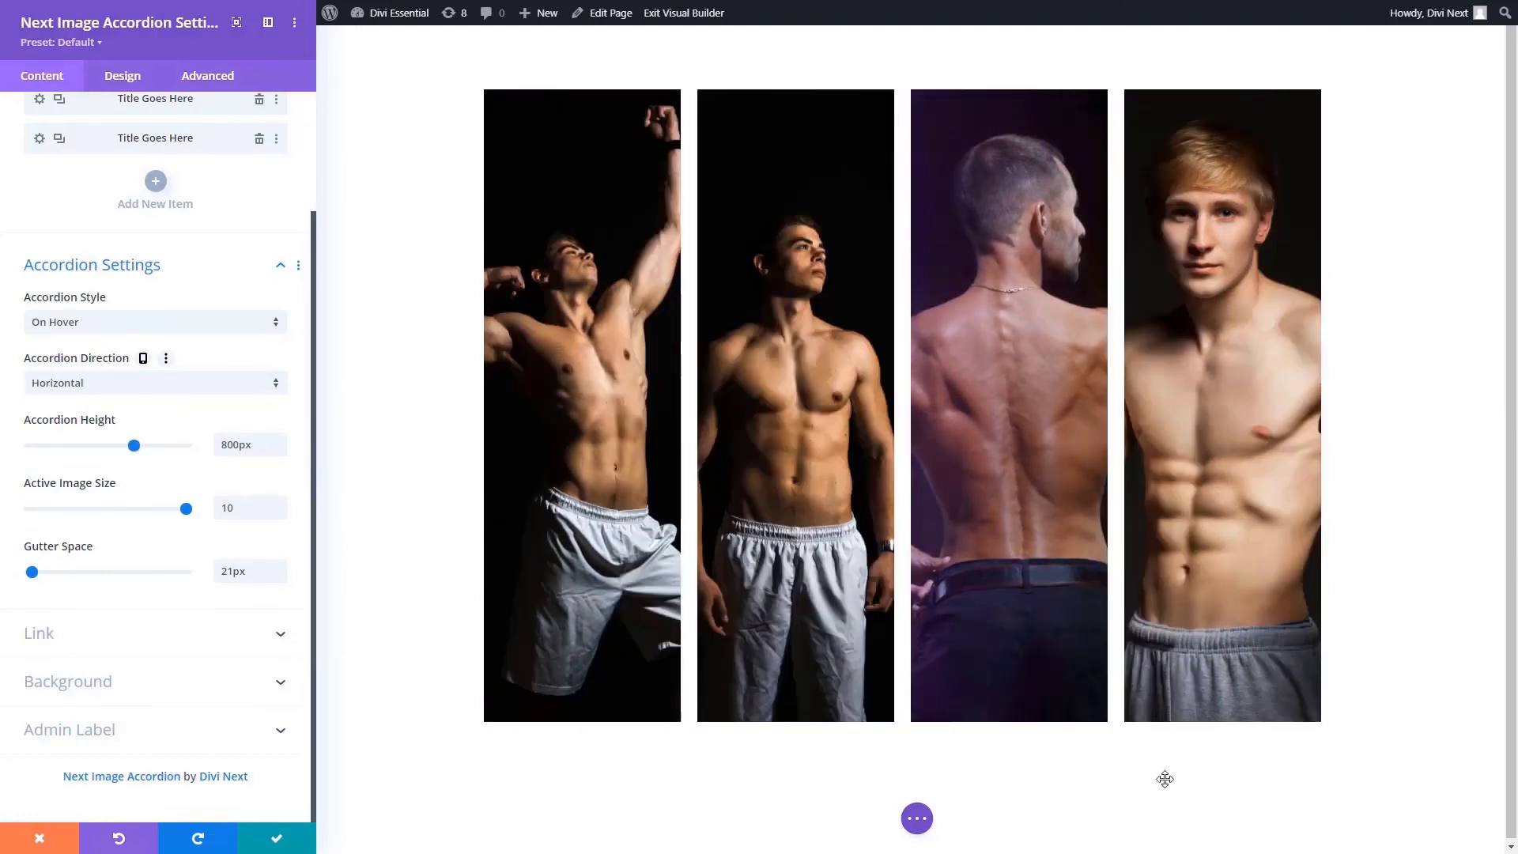
mouse_move(1200, 644)
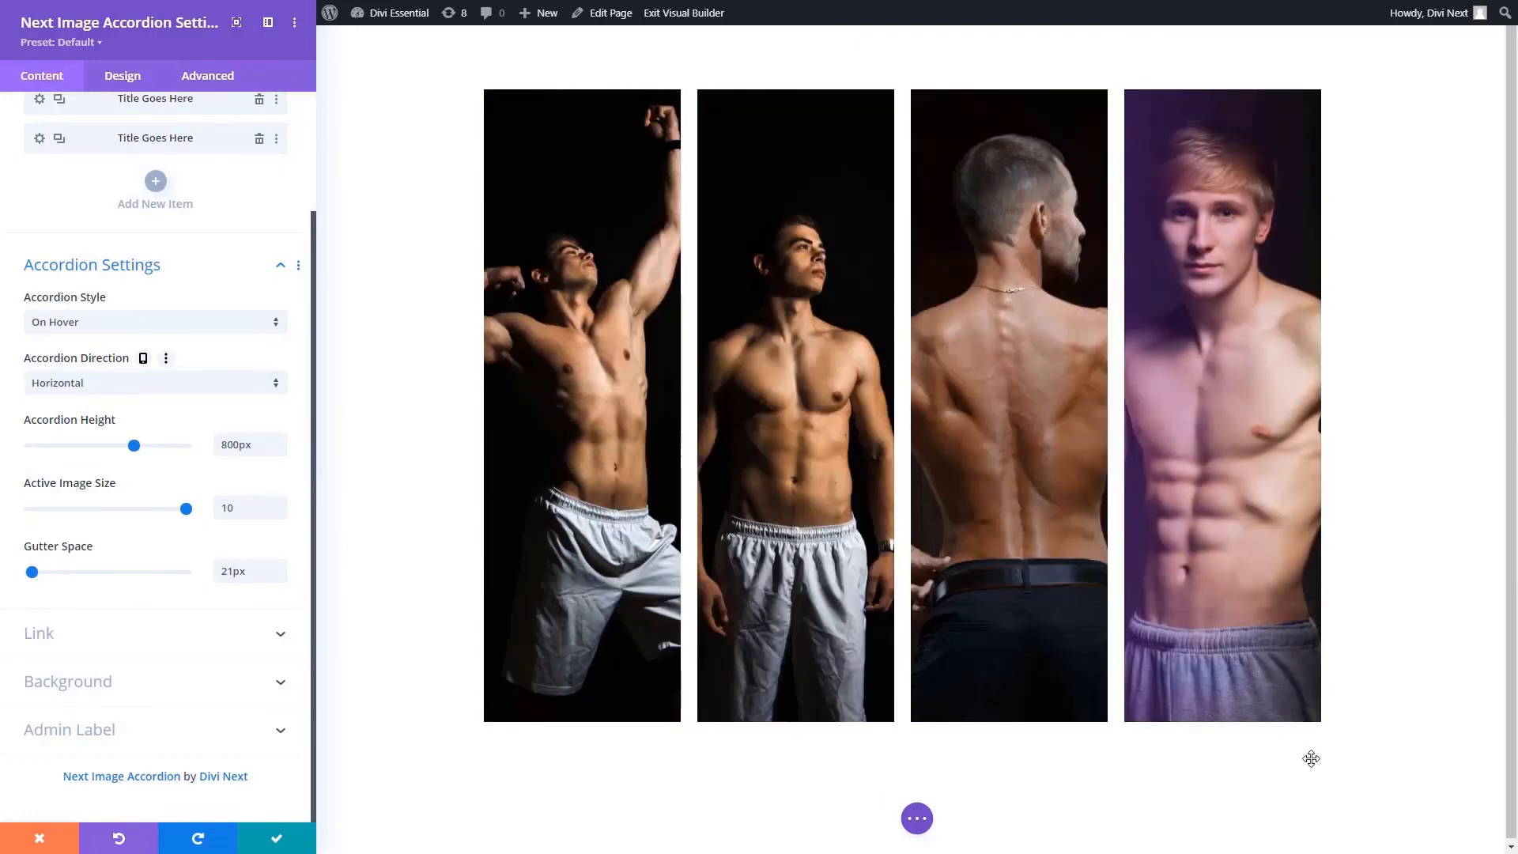
Scroll the Divi Essential demo page through the Image Accordion designs down to Design 14.
scroll(79, 624, "up", 1)
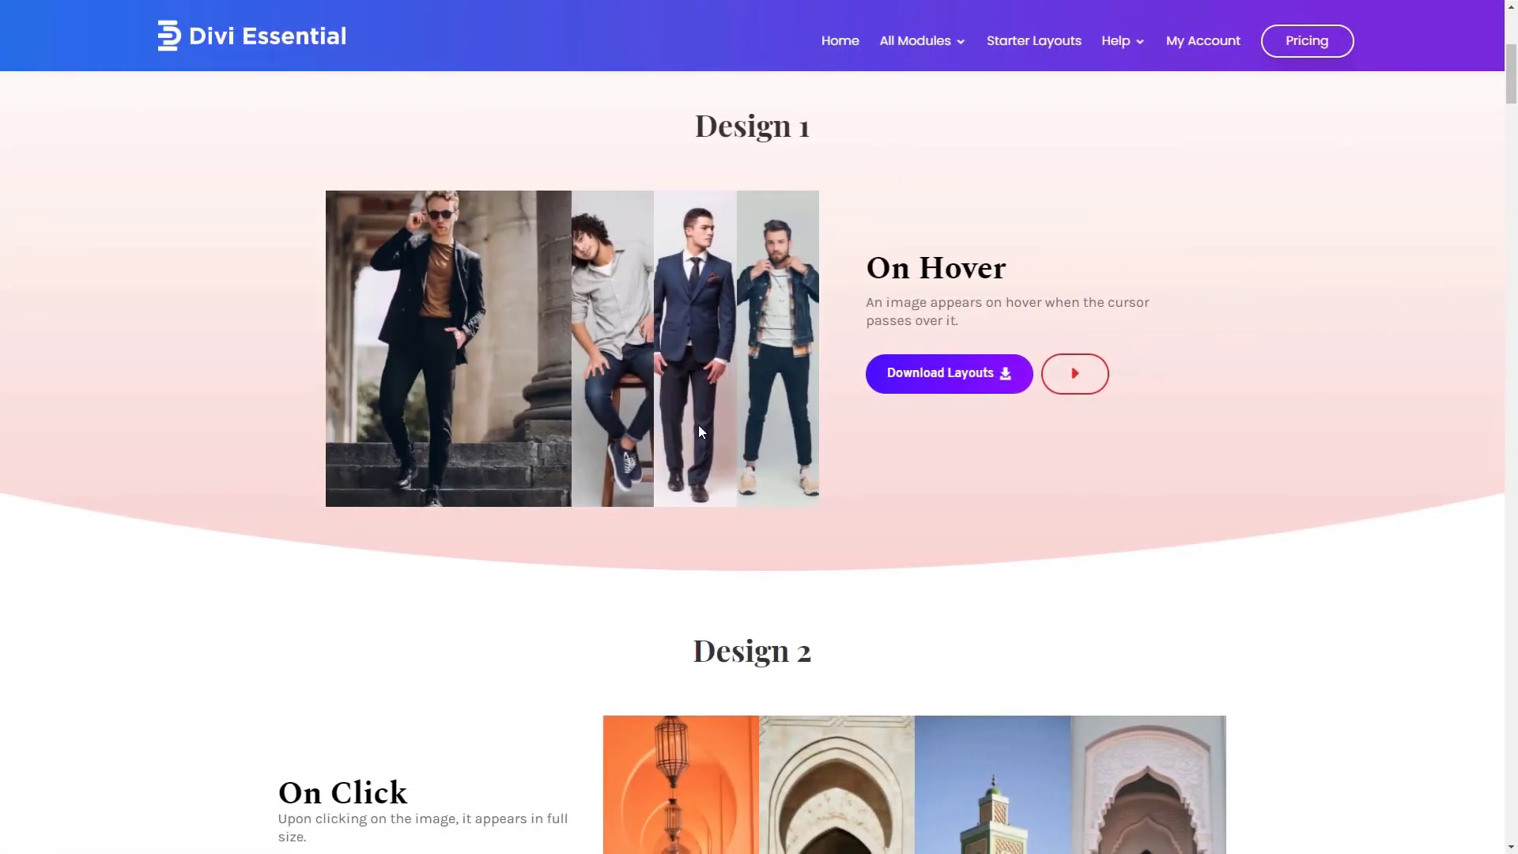
scroll(41, 538, "down", 5)
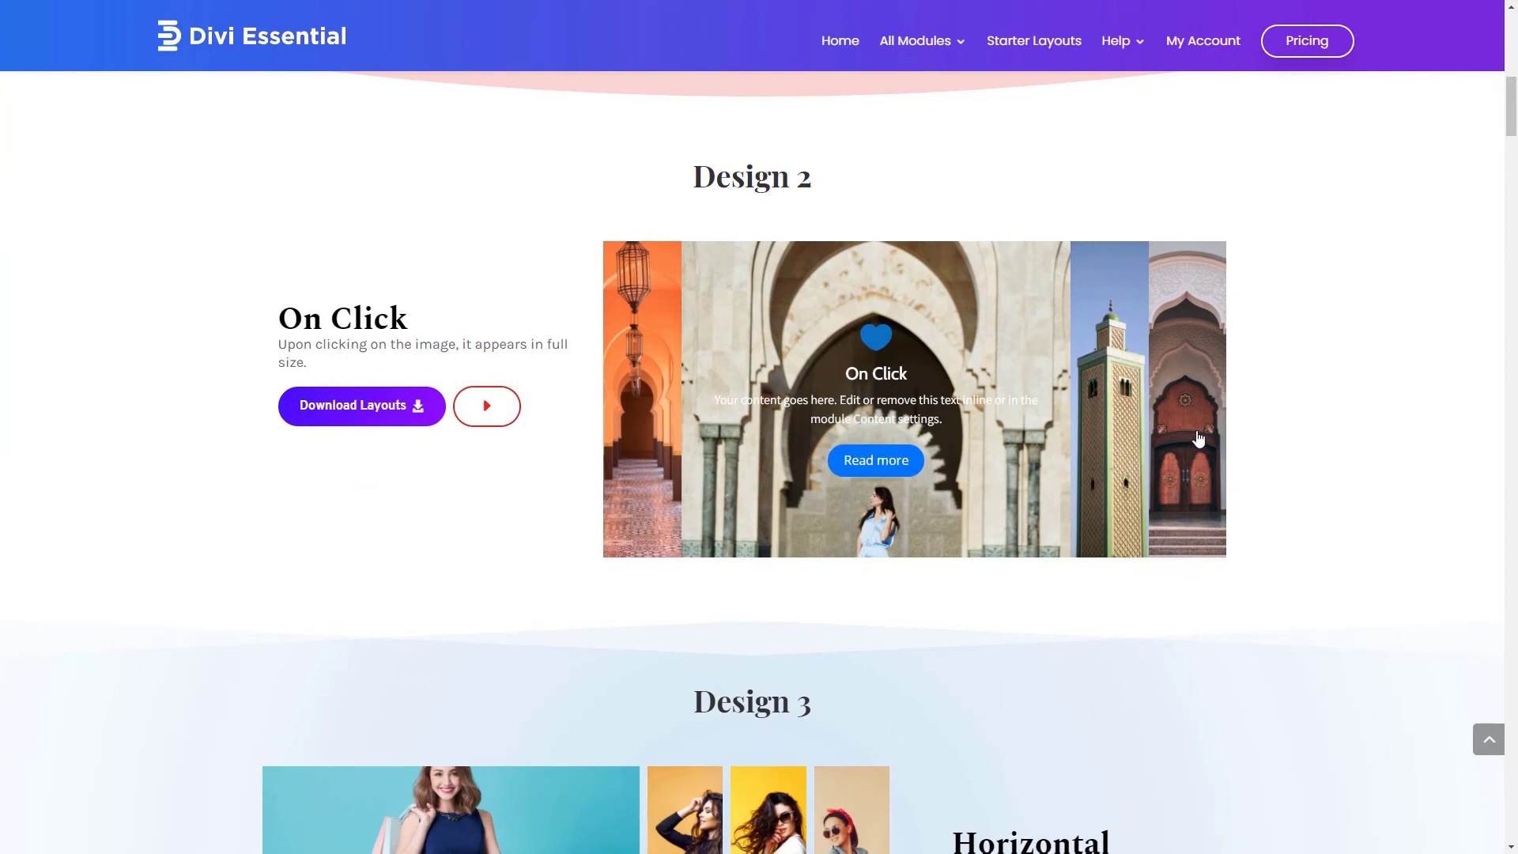
scroll(1386, 492, "down", 6)
scroll(1510, 655, "down", 5)
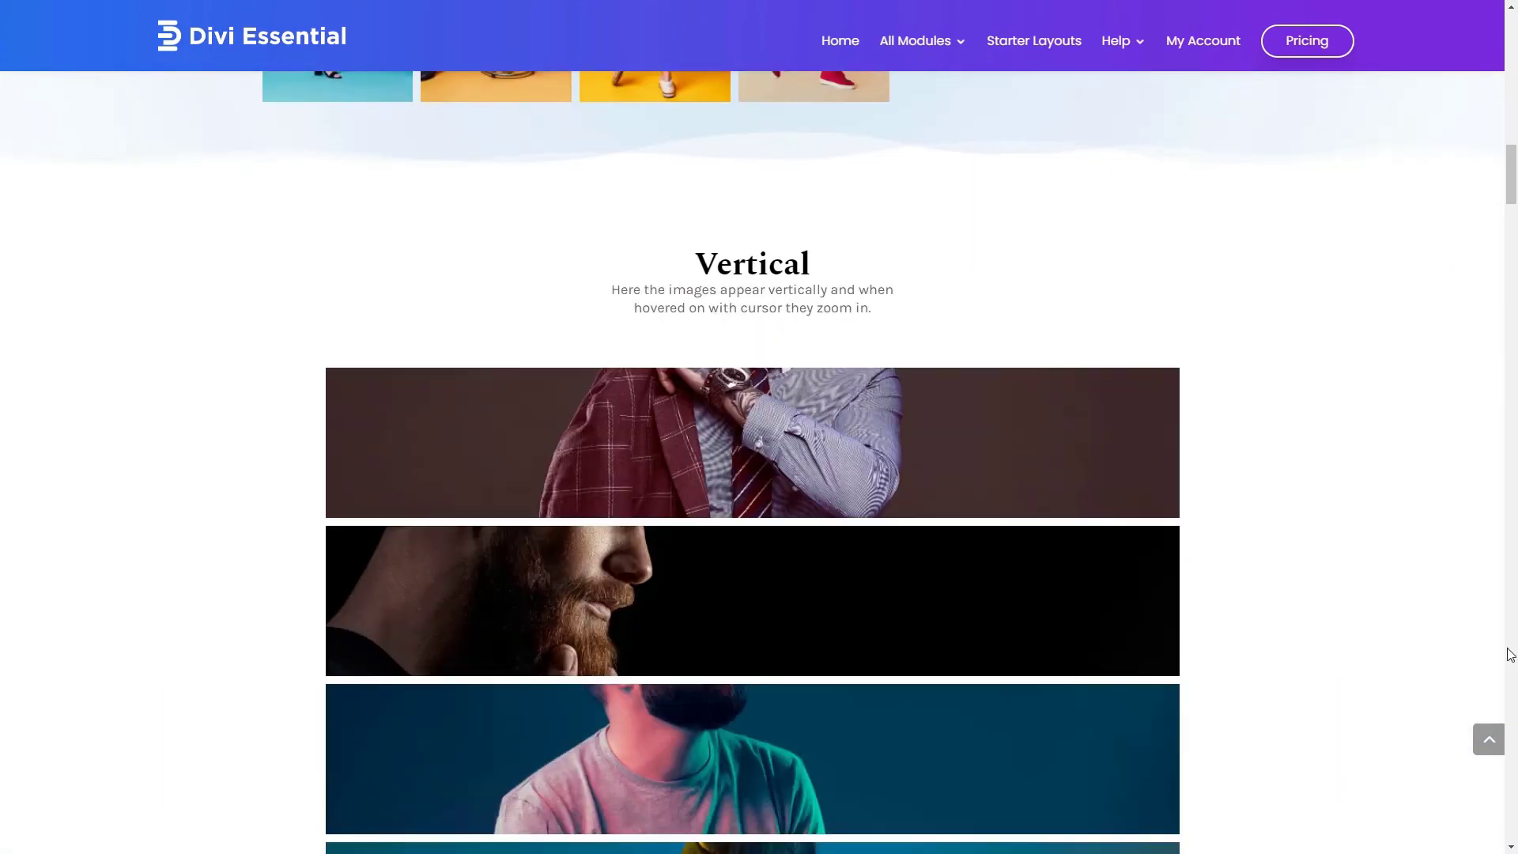
scroll(870, 372, "down", 10)
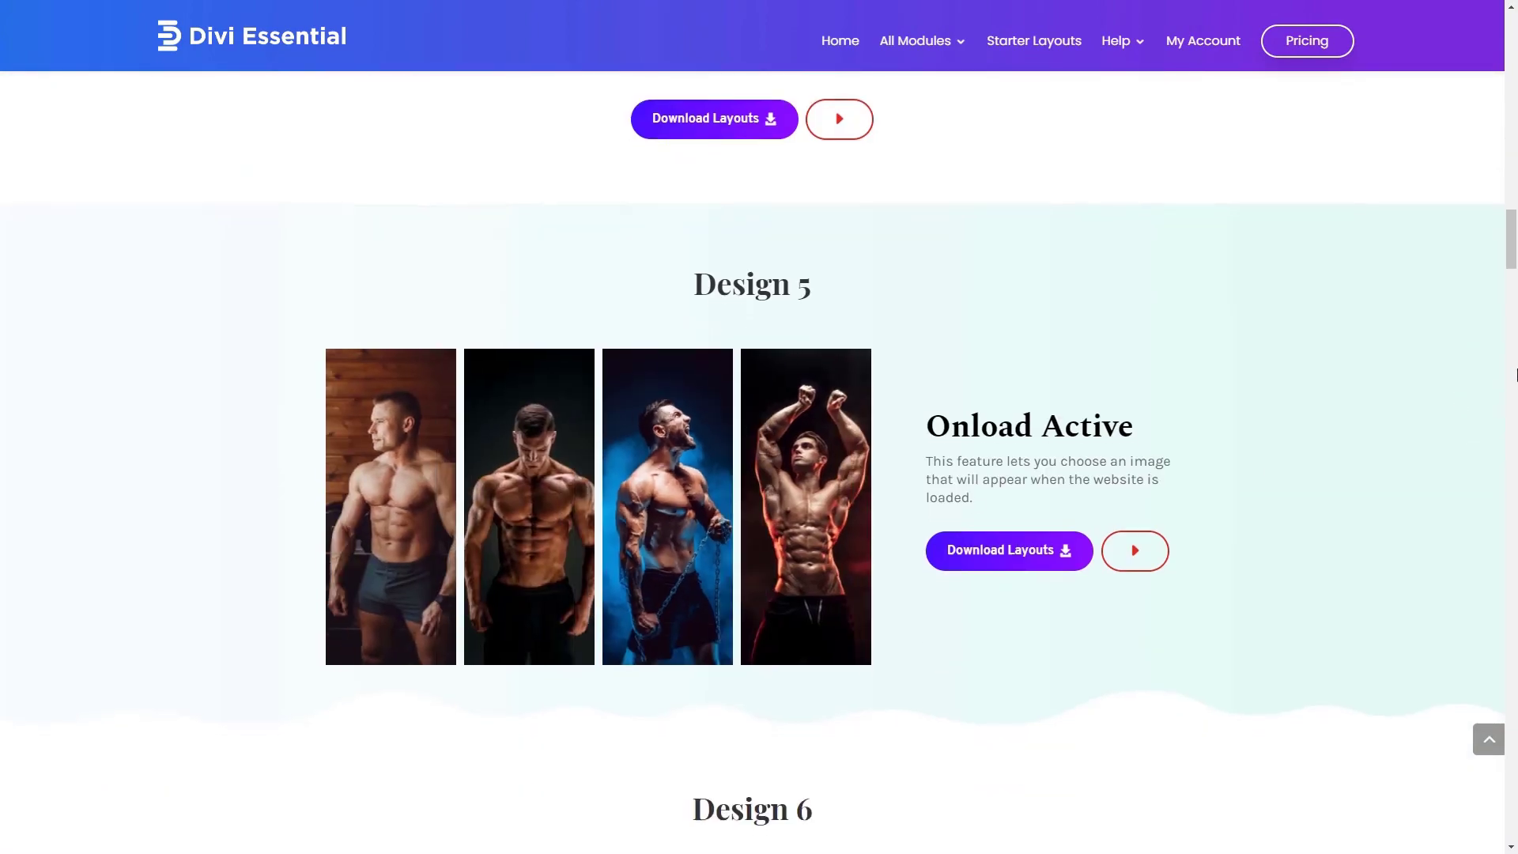
scroll(803, 536, "down", 8)
scroll(1402, 444, "down", 9)
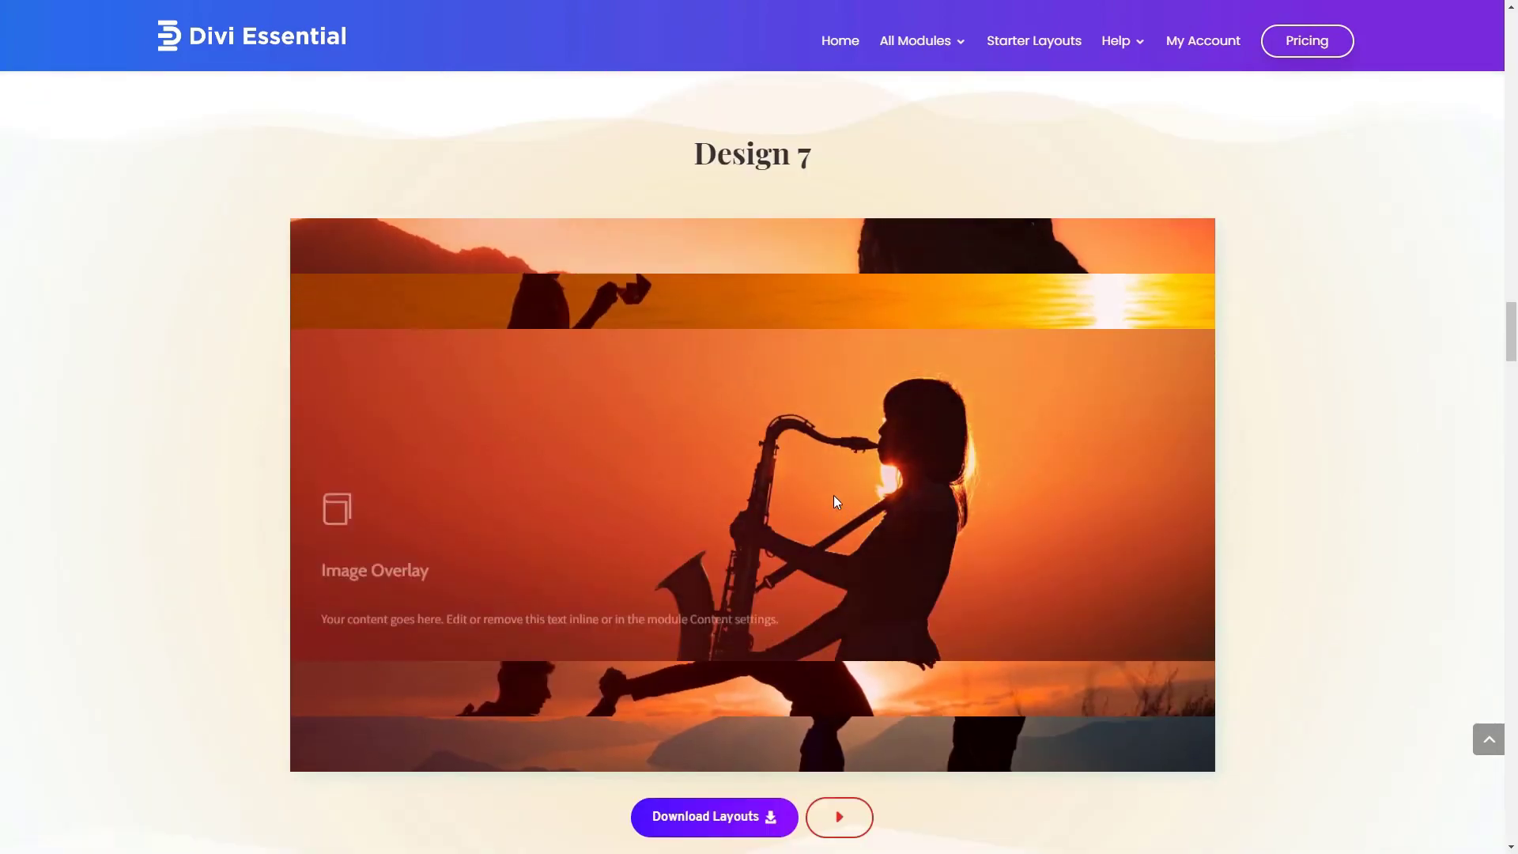
scroll(833, 495, "down", 10)
scroll(537, 438, "down", 8)
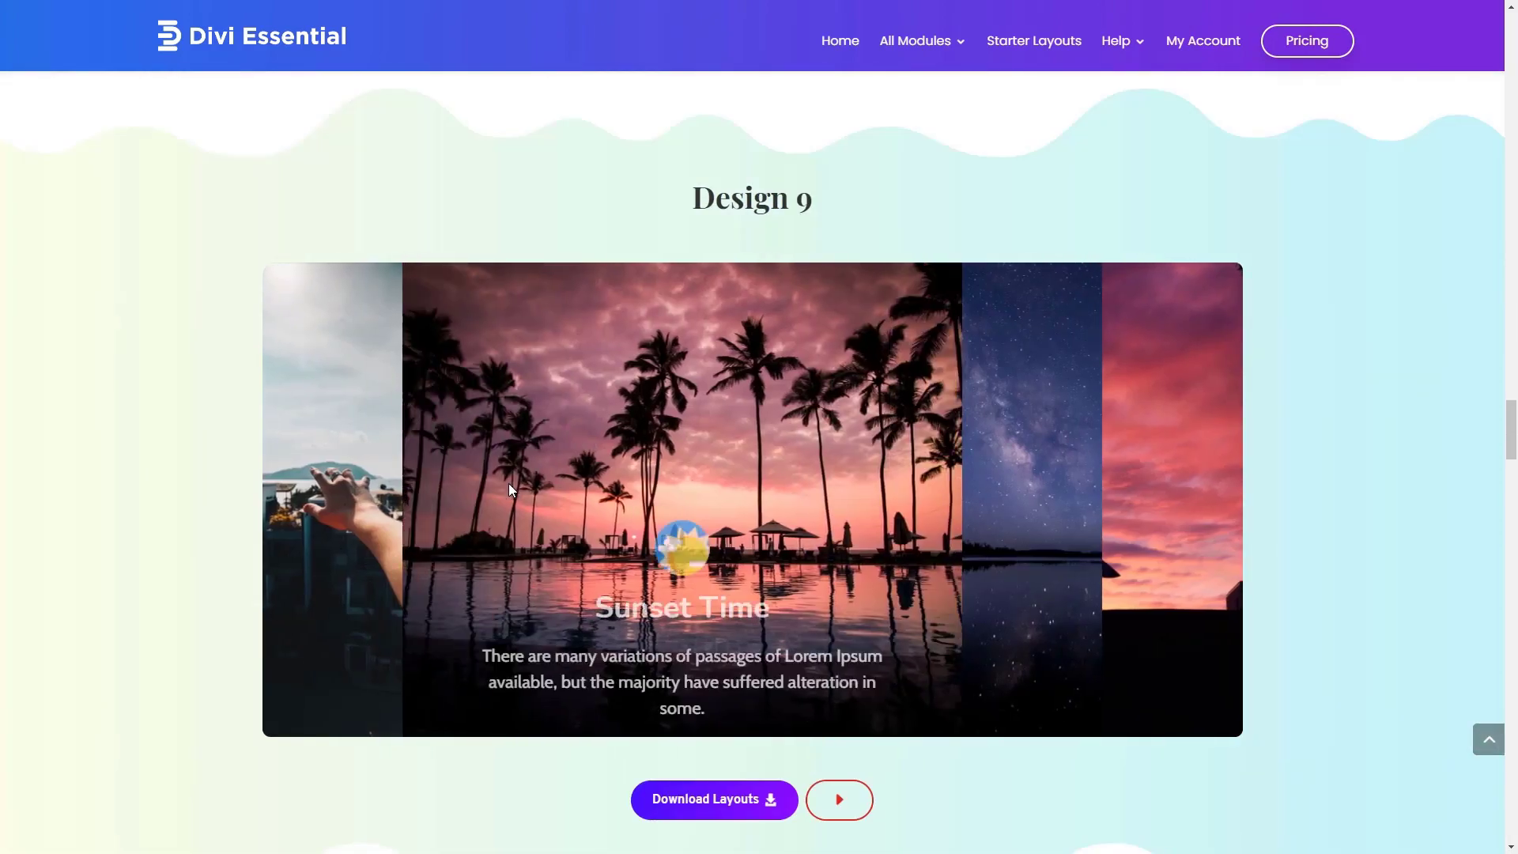
scroll(121, 549, "down", 10)
scroll(87, 481, "down", 6)
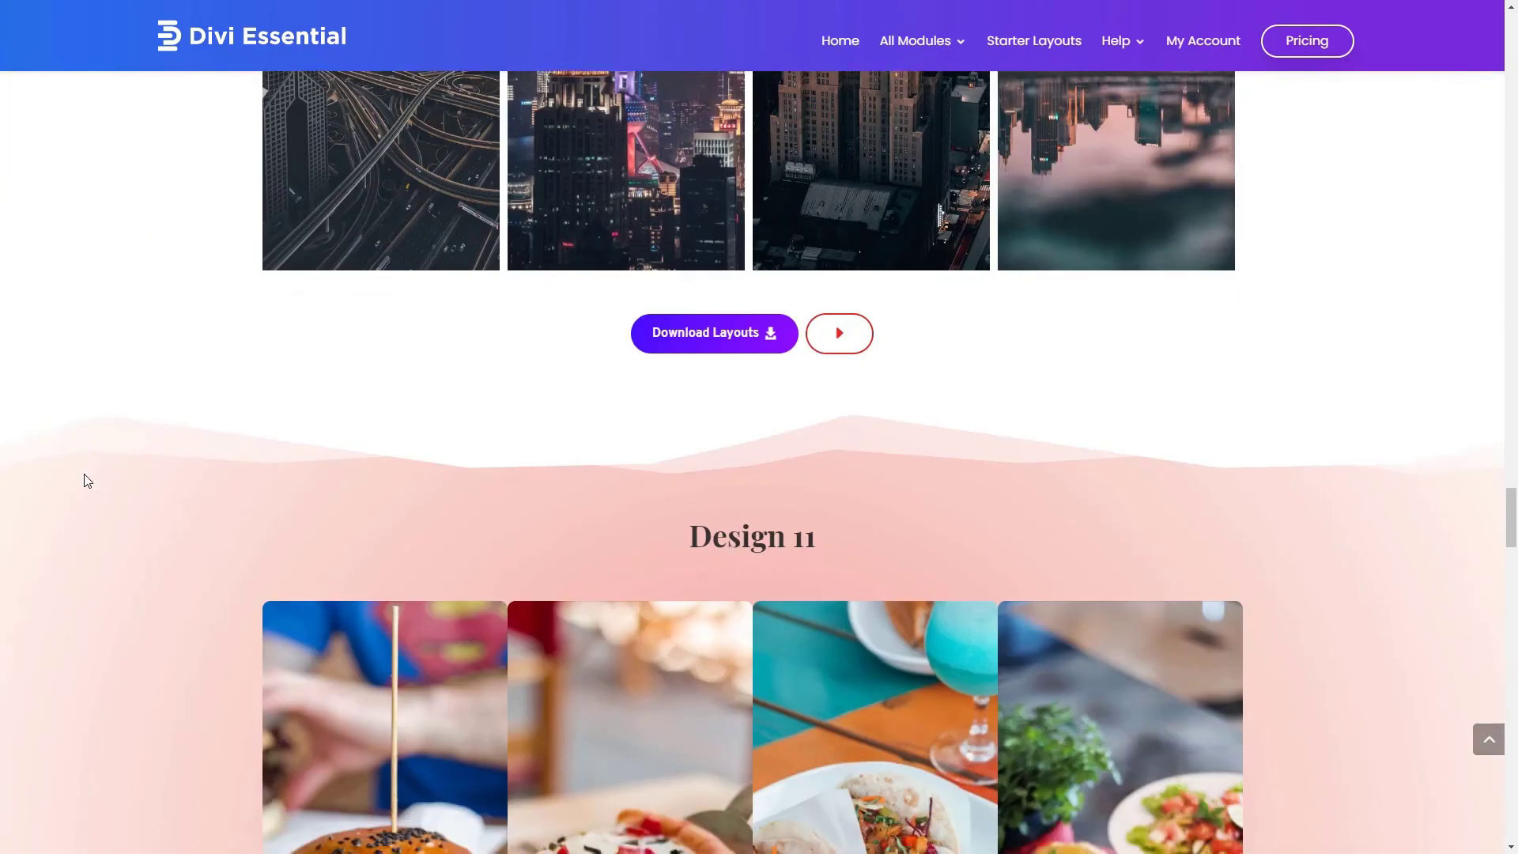
scroll(418, 533, "down", 6)
scroll(371, 743, "down", 9)
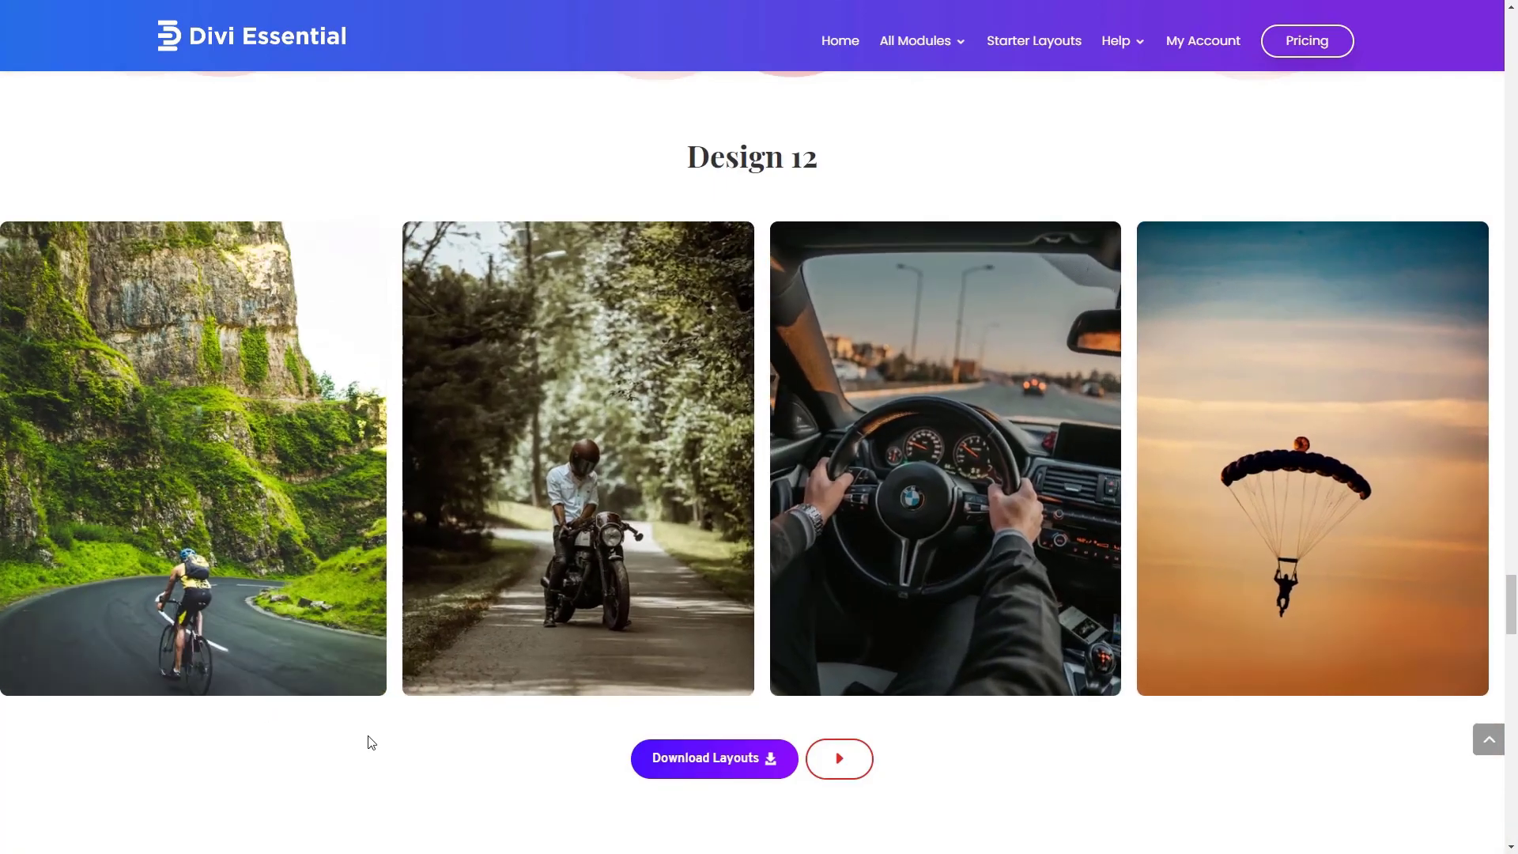
scroll(370, 743, "down", 20)
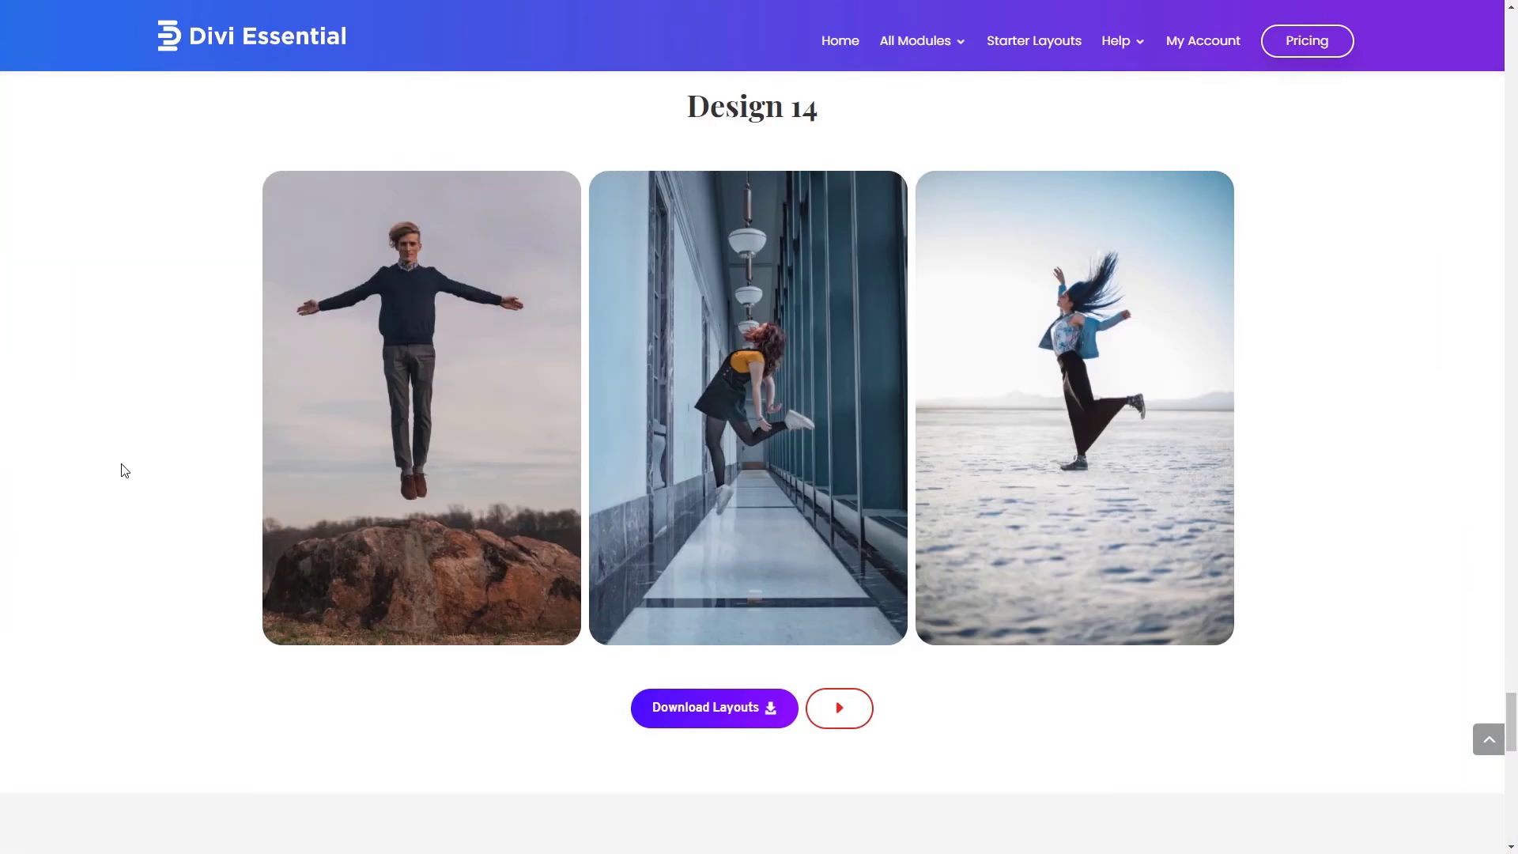